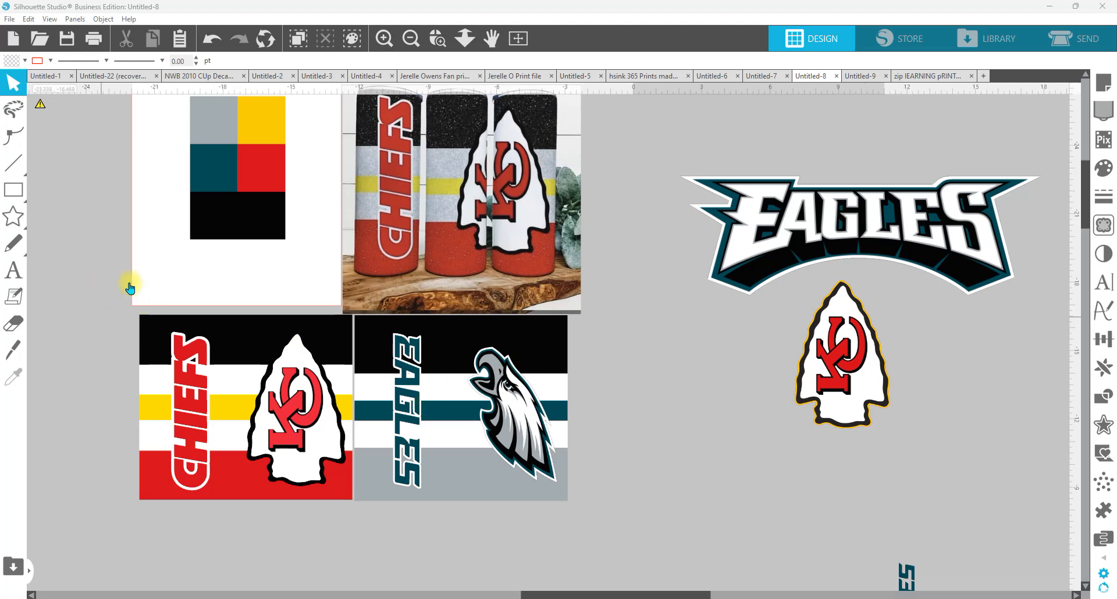
Step: Draw a rectangle about 4.9 × 1.6 in in the empty area beside the Eagles tumbler design
click(12, 218)
click(17, 192)
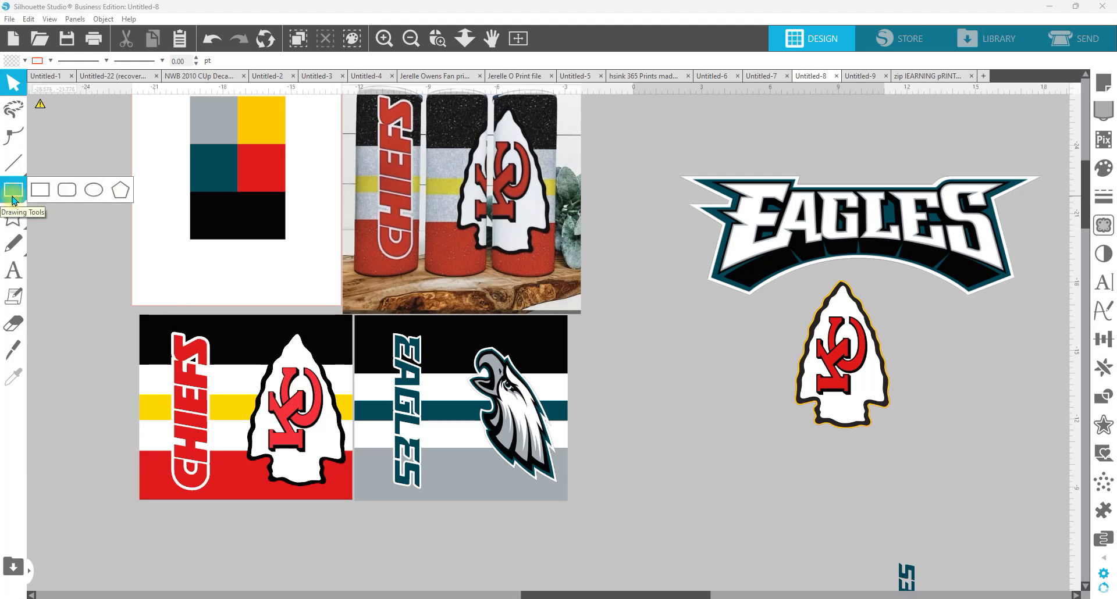
click(39, 198)
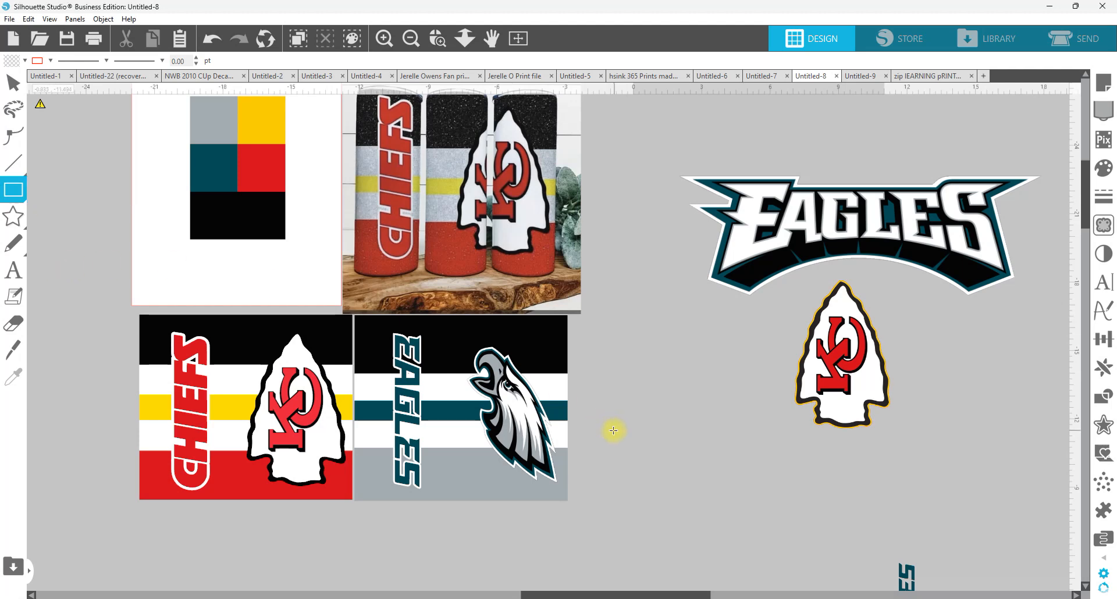
drag(625, 414, 737, 449)
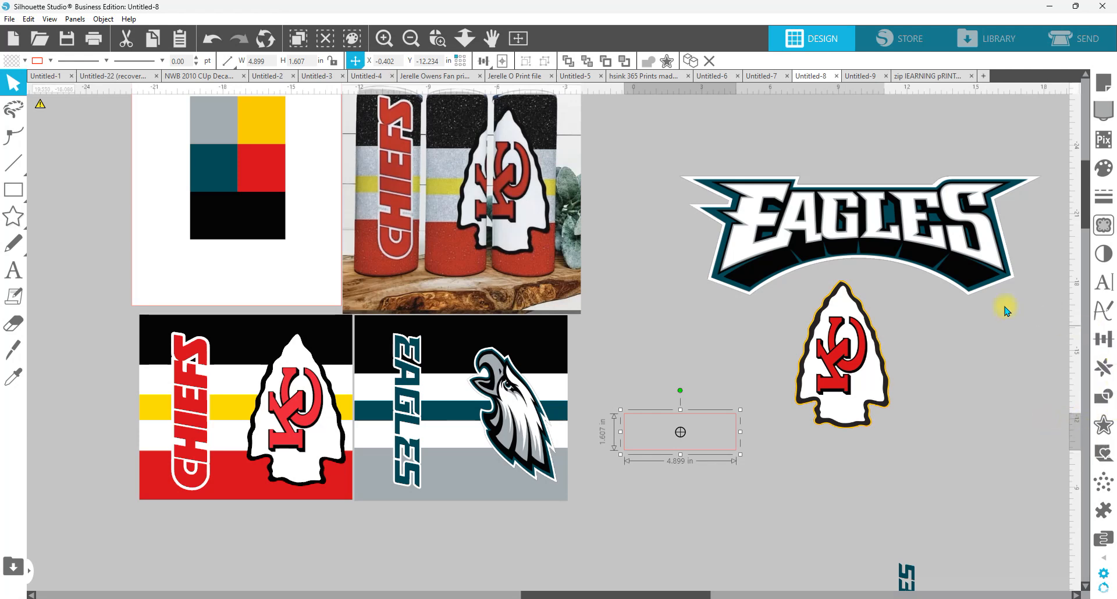
Step: Set the new rectangle's dimensions to 9.35 in wide and 8.15 in high
click(1108, 346)
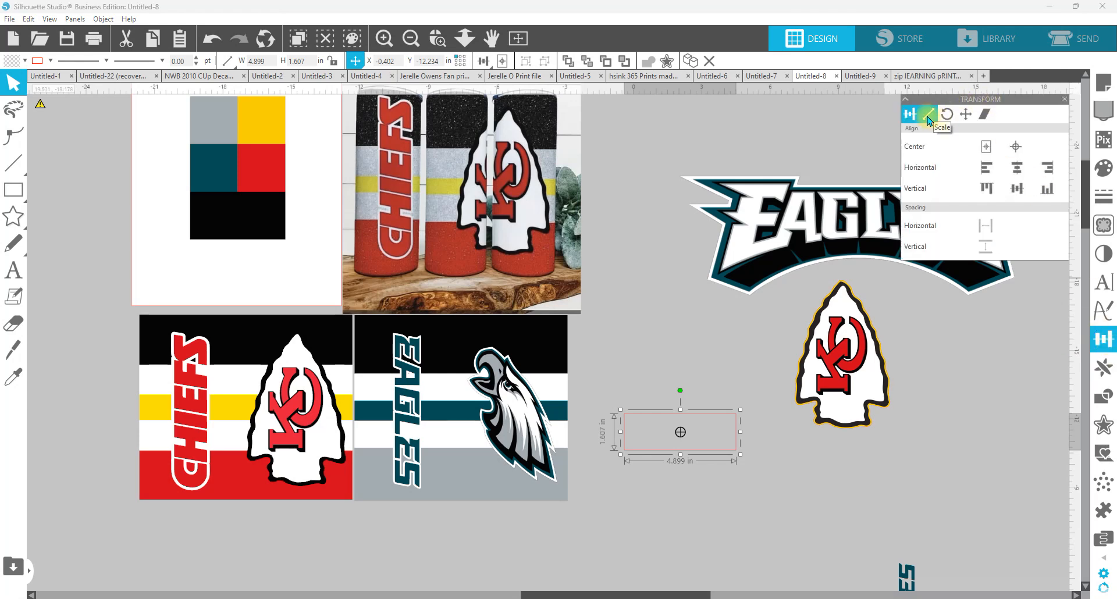
click(928, 116)
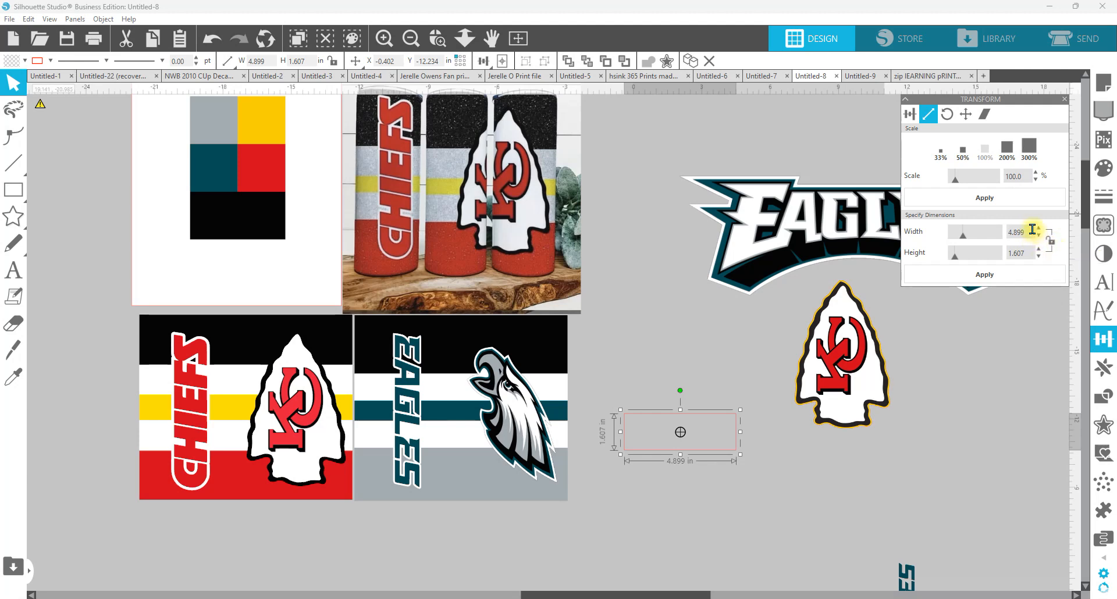
drag(1030, 229, 959, 233)
text(9.35)
key(Tab)
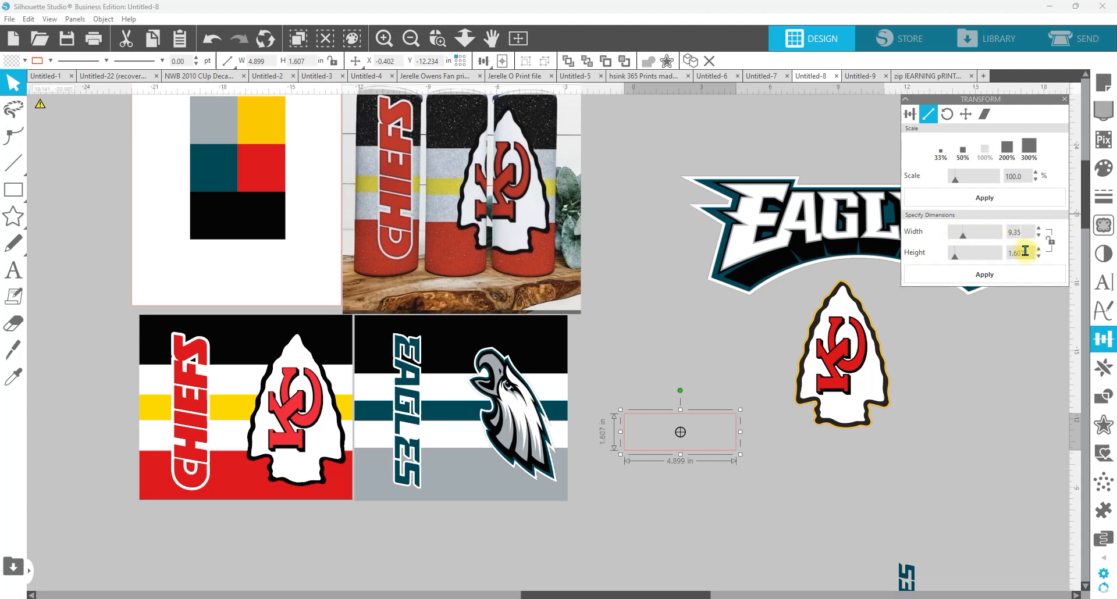
text(8.15)
key(Return)
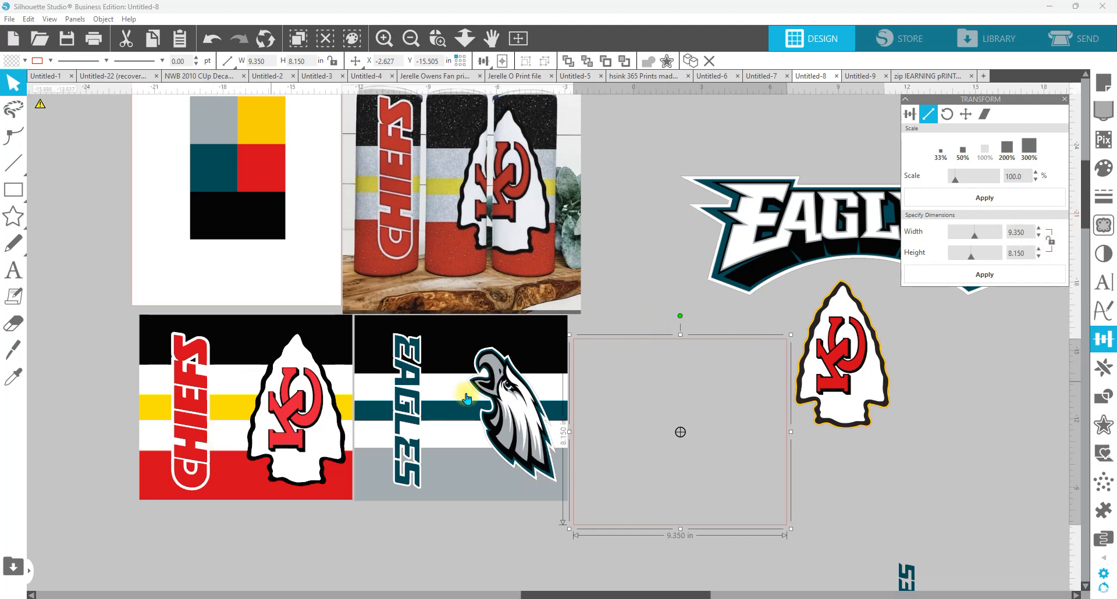
Step: Fill the rectangle with white and paste a copy of it in front of the original
click(1104, 170)
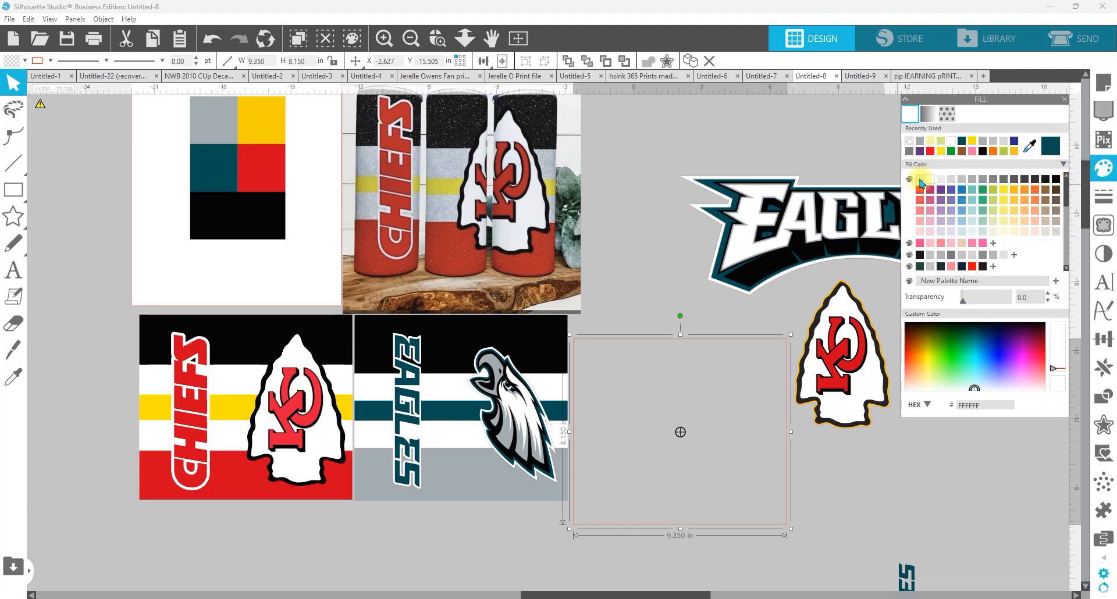
click(920, 180)
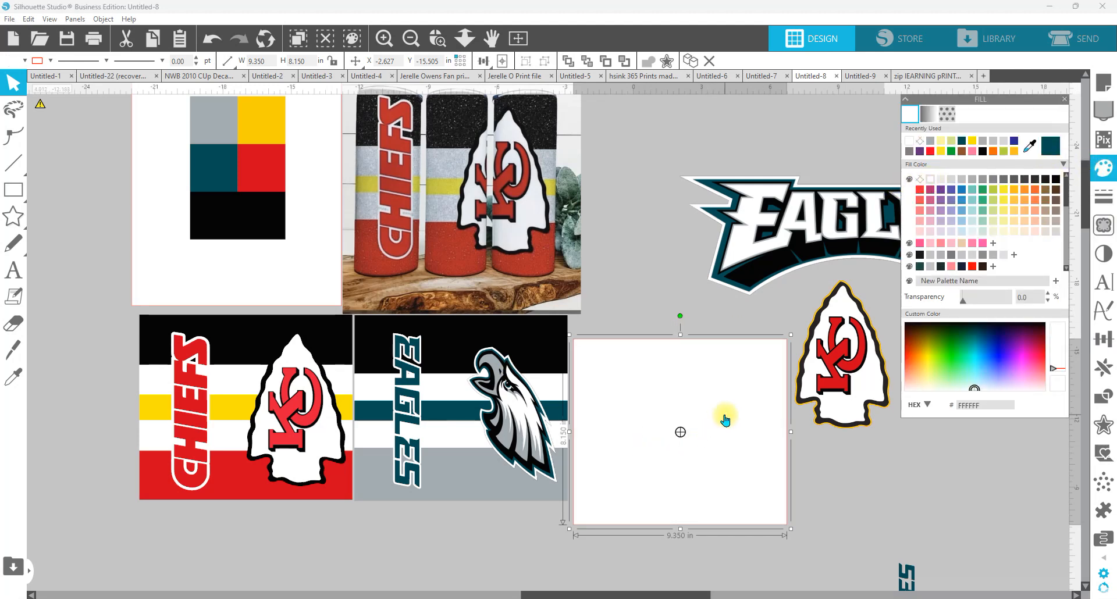
right_click(739, 403)
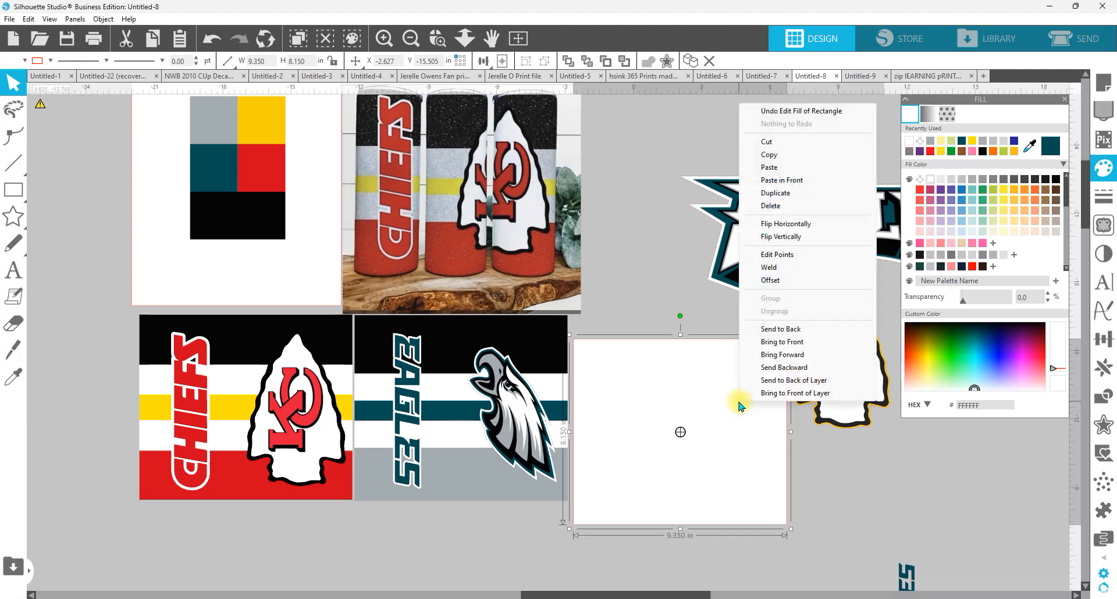
click(781, 157)
right_click(705, 367)
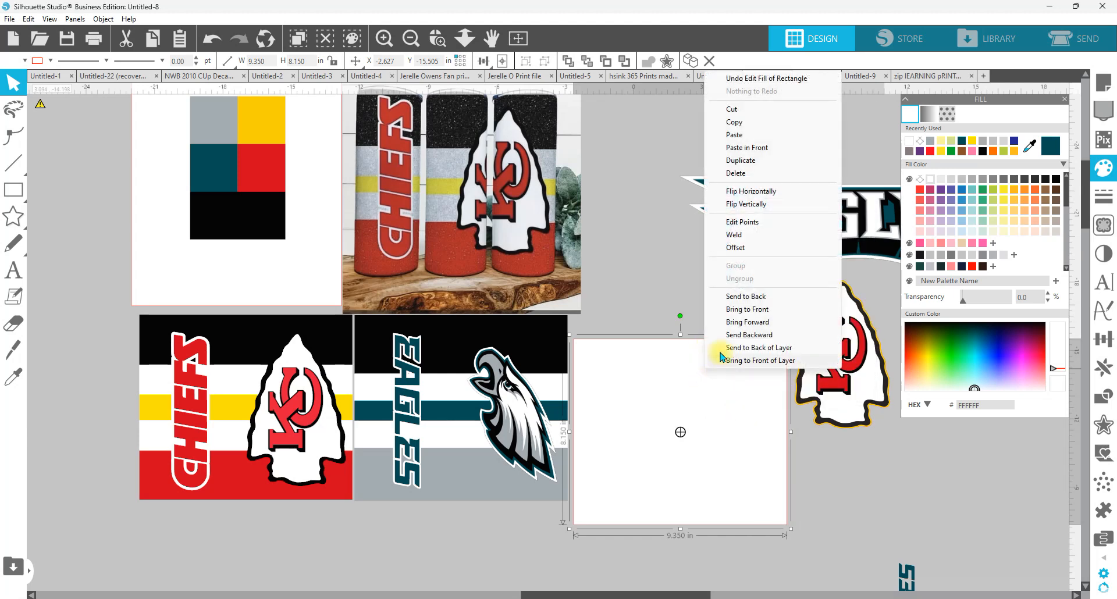
click(740, 149)
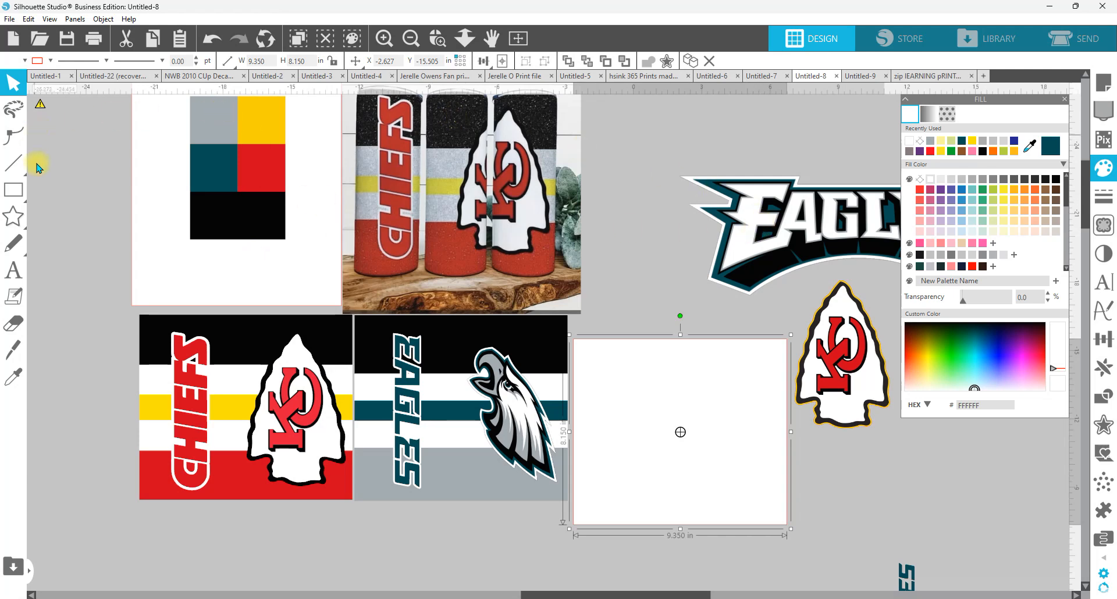
Step: Draw a swatch rectangle about 1.2 × 2.3 in near the Eagles wordmark and fill it with the teal 004851 sampled from the logo
click(14, 190)
drag(654, 137, 681, 190)
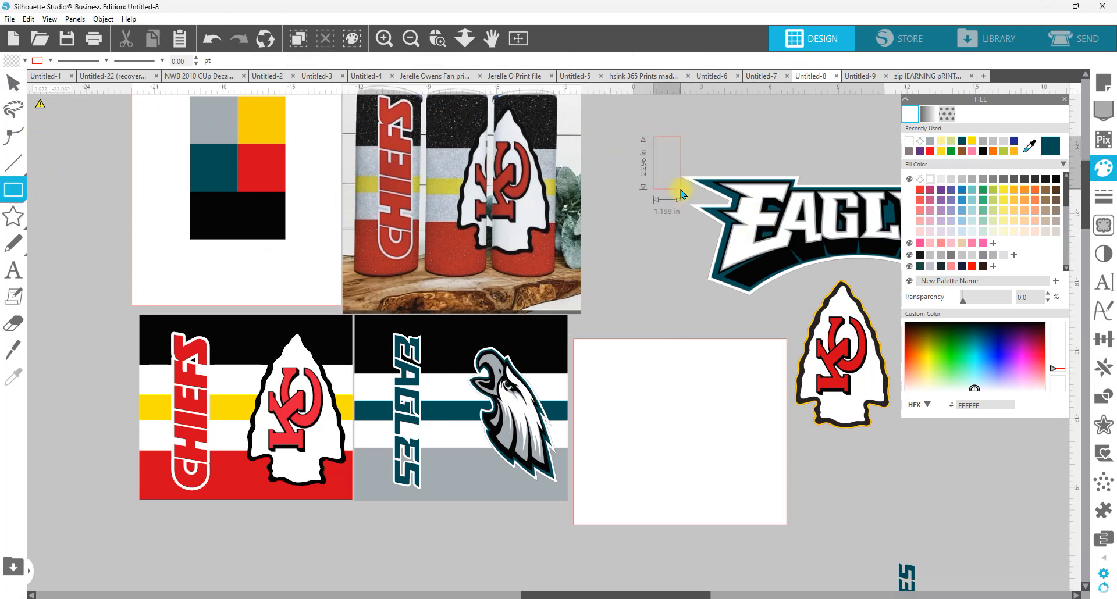
click(438, 40)
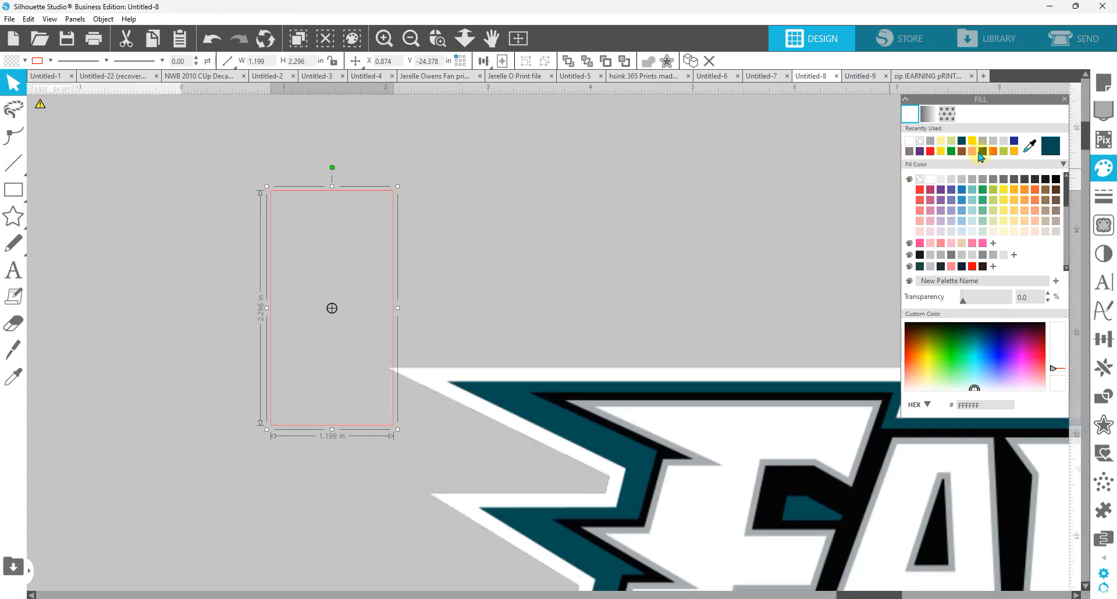
click(1032, 144)
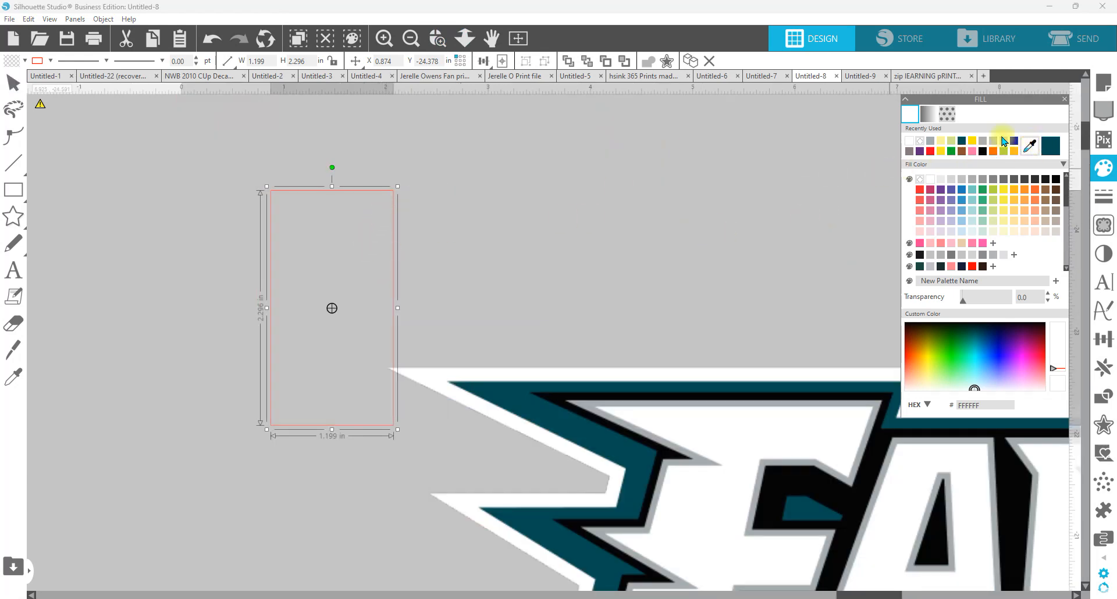
click(506, 390)
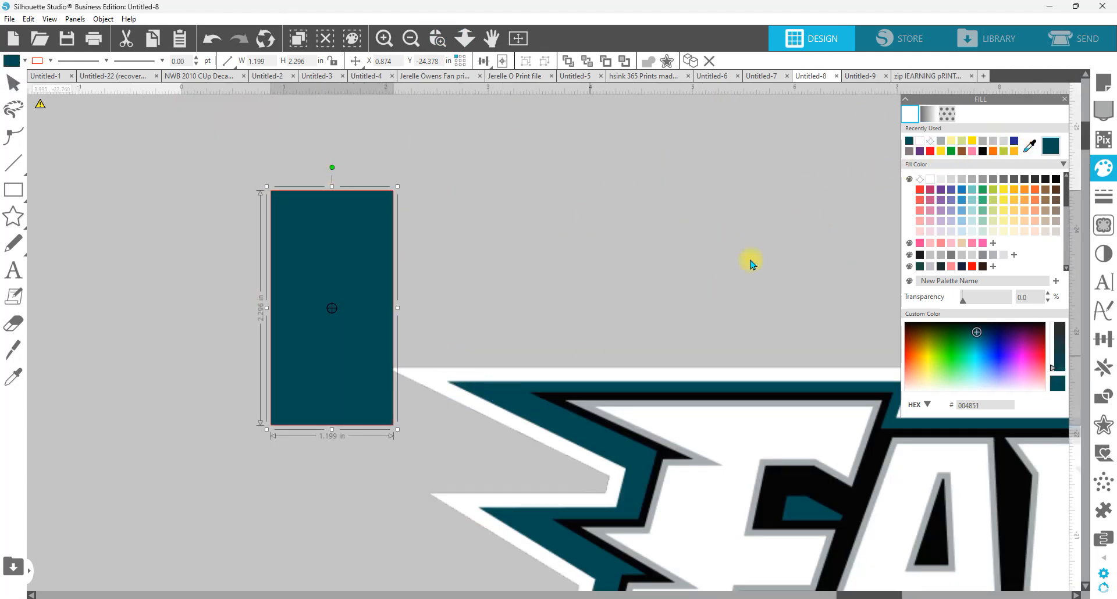
Step: Duplicate the teal swatch, fill the copy with the logo's gray A2AAAD, and place it directly beside the teal one
right_click(359, 283)
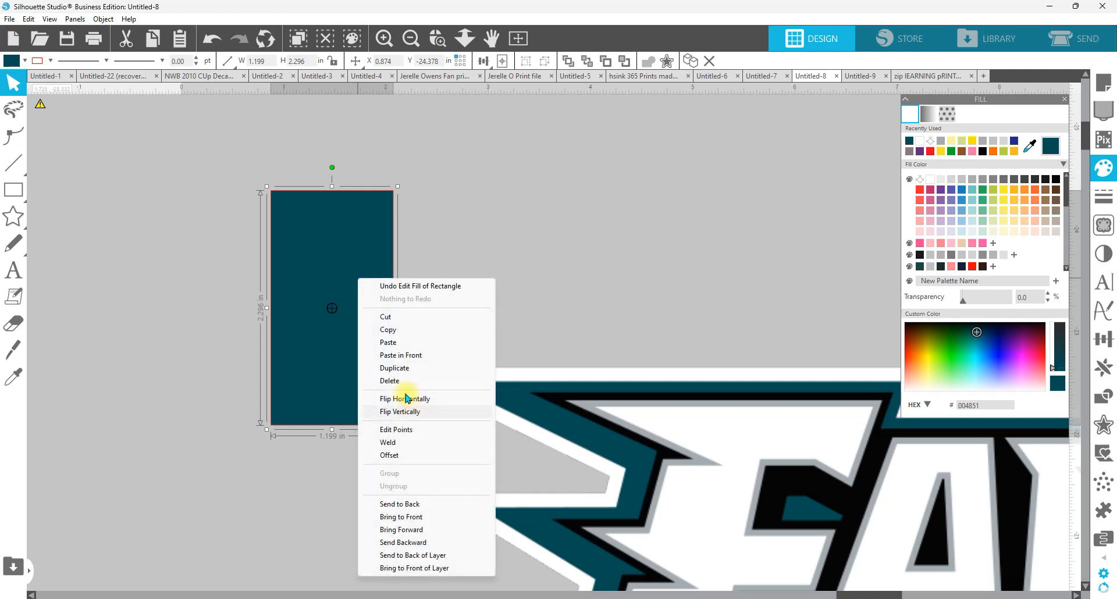
click(403, 399)
click(1031, 145)
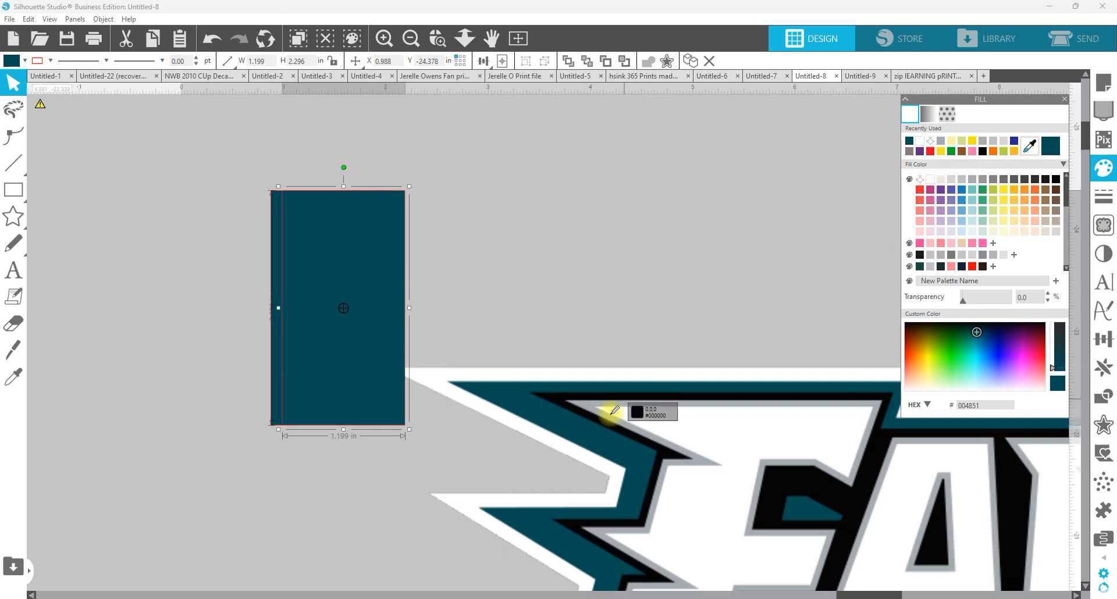
click(592, 400)
drag(344, 247, 208, 238)
Step: Switch to the Chrome window with the philadelphia eagles logo search results and maximize it
click(465, 37)
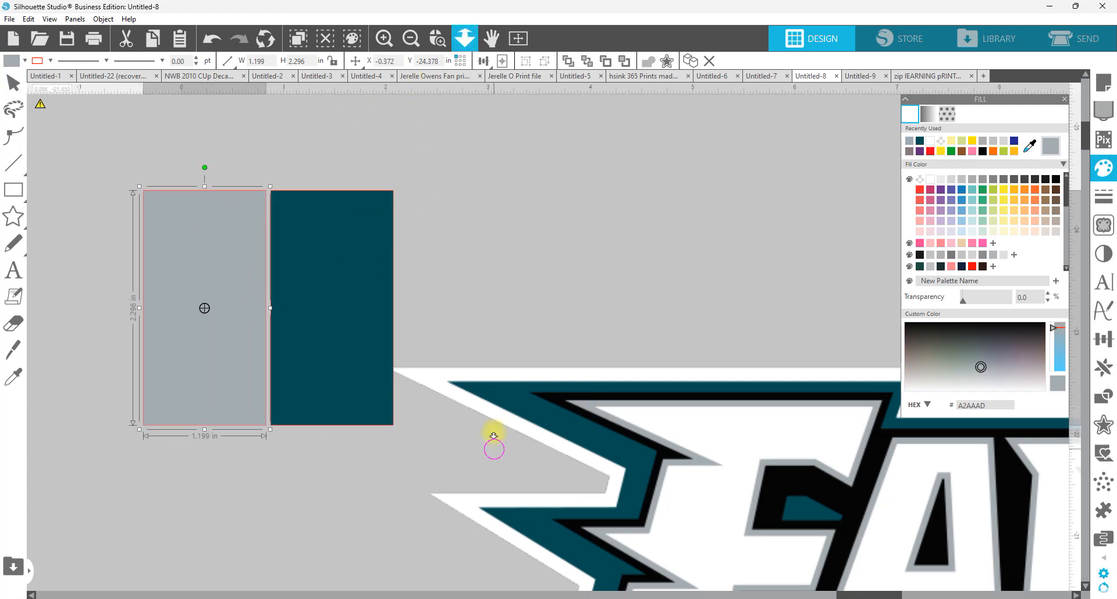
drag(494, 437, 483, 299)
drag(367, 501, 640, 317)
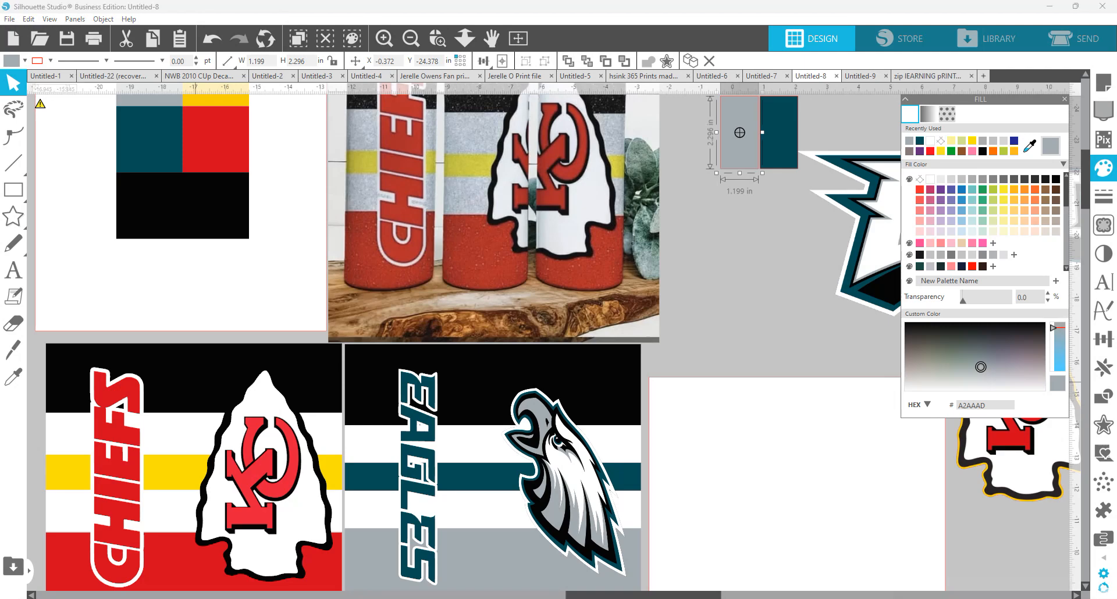
drag(329, 124, 596, 42)
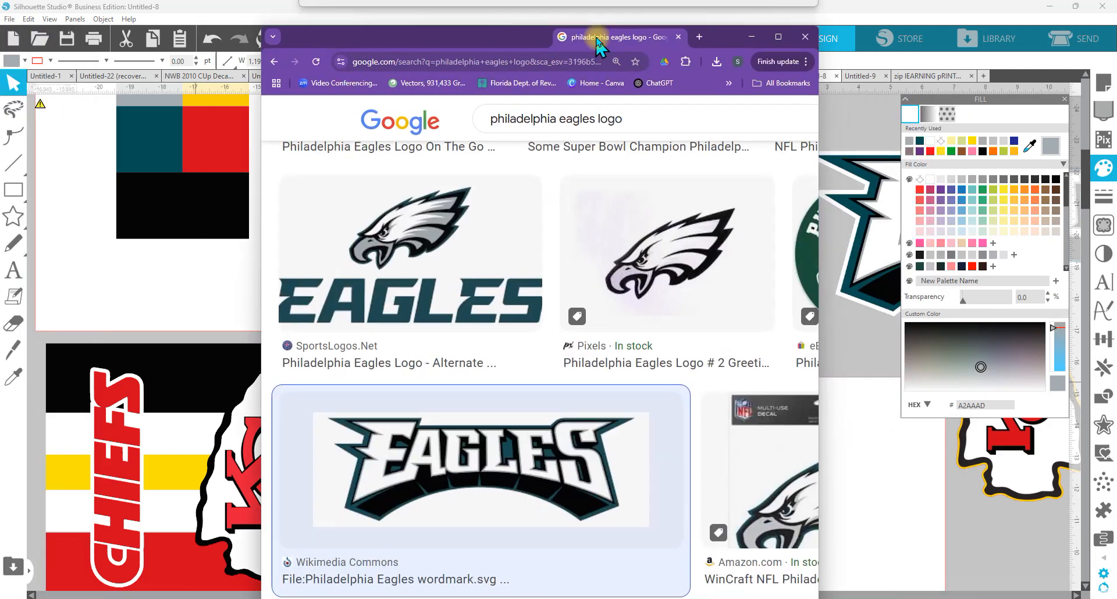
click(781, 36)
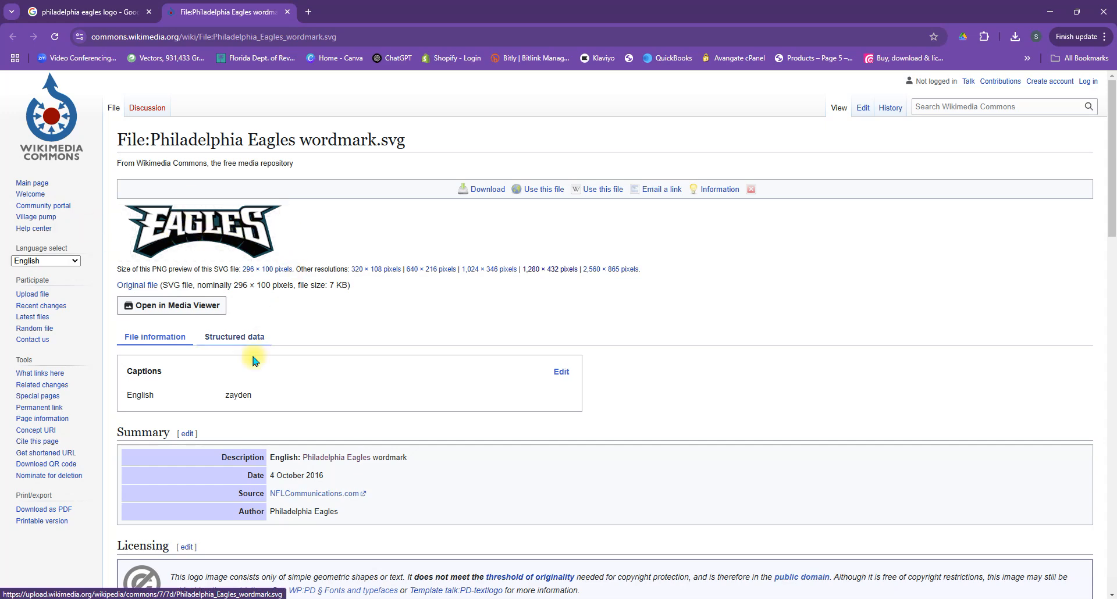
Step: Look over the Philadelphia Eagles Wikipedia article linked from the wordmark's file page and return to that page
click(342, 458)
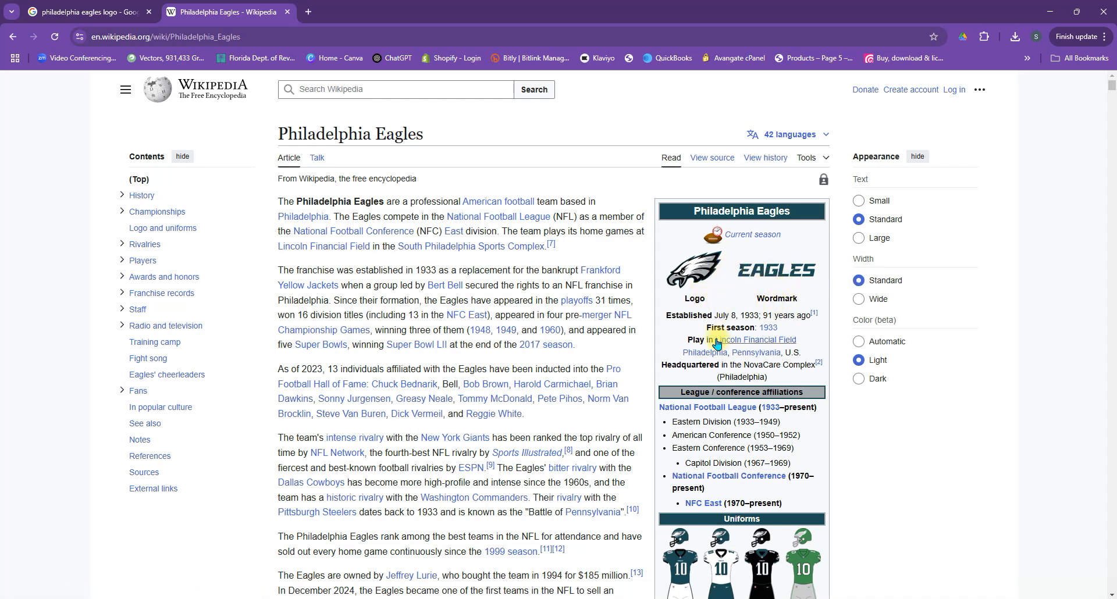
scroll(717, 344, down, 5)
scroll(299, 149, up, 5)
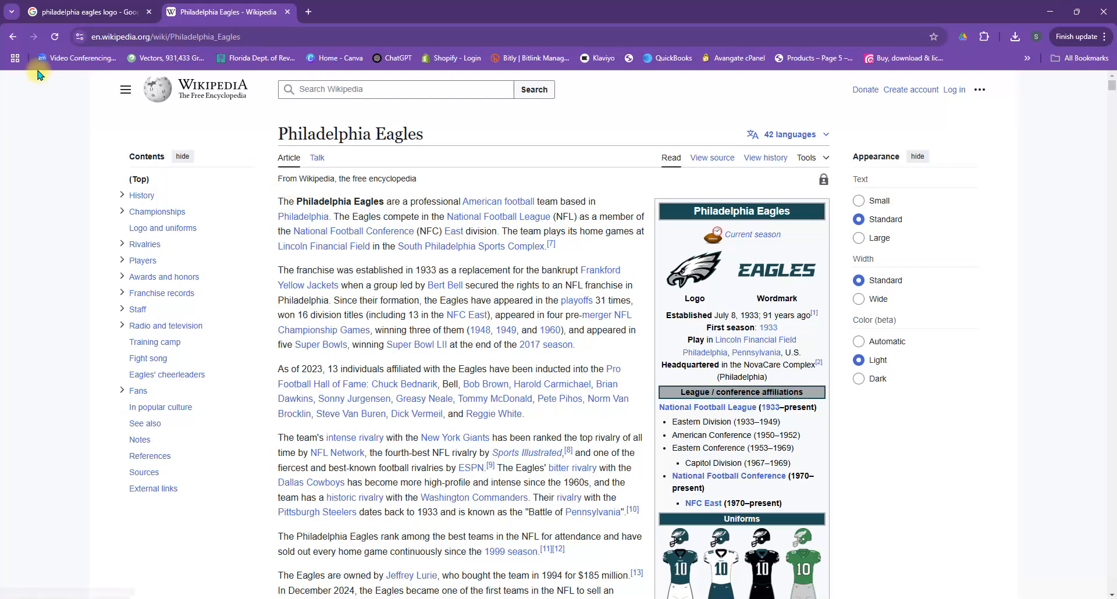
click(12, 36)
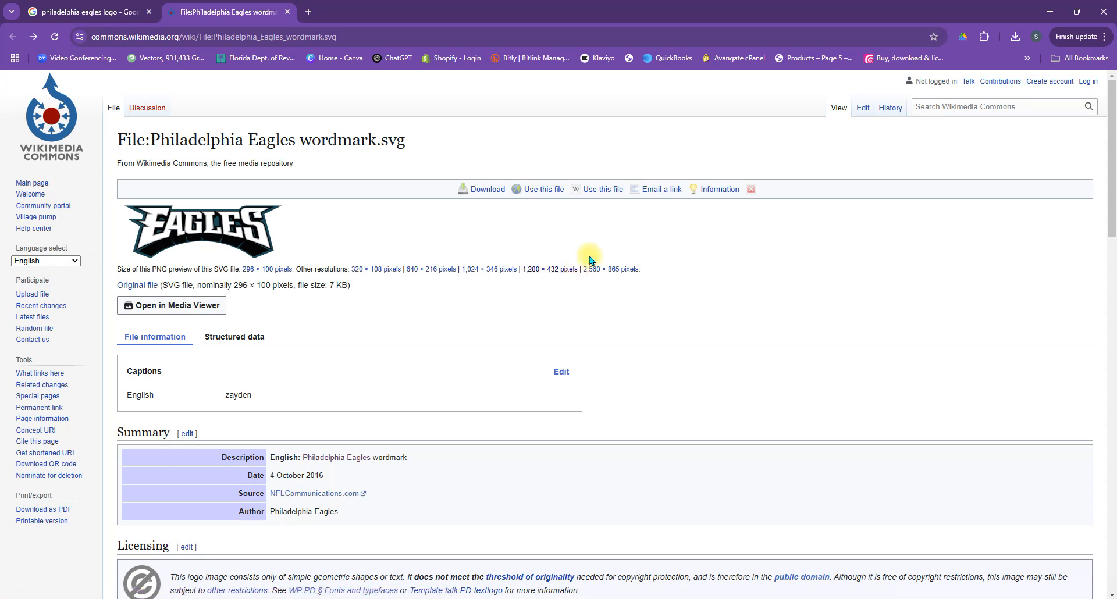
Step: Open the 1,280 × 432 pixel version of the Eagles wordmark and try to save it as a PNG image
click(563, 269)
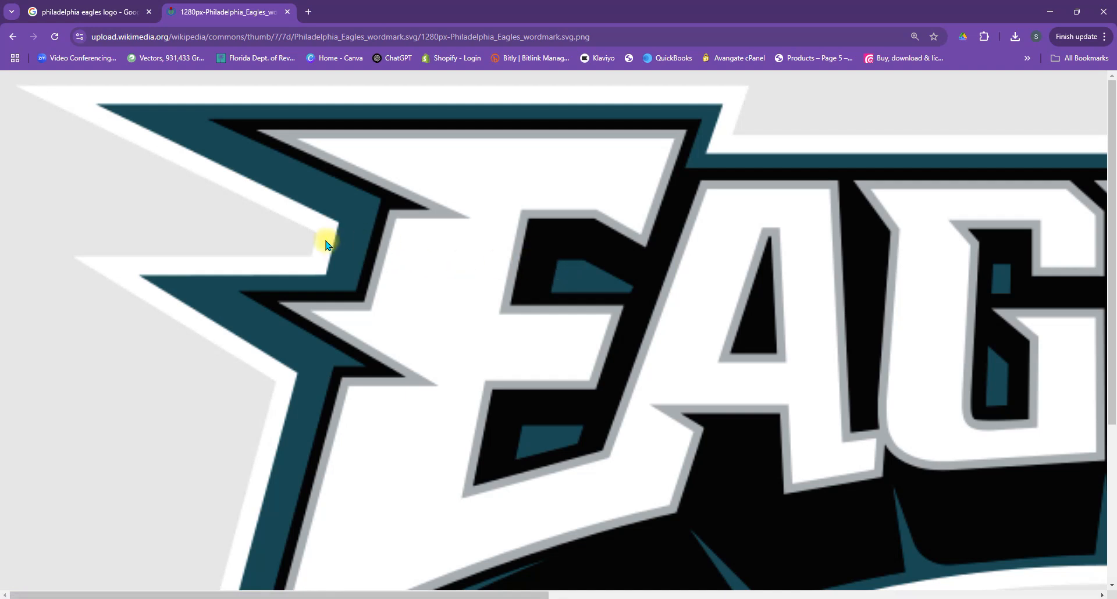
right_click(461, 267)
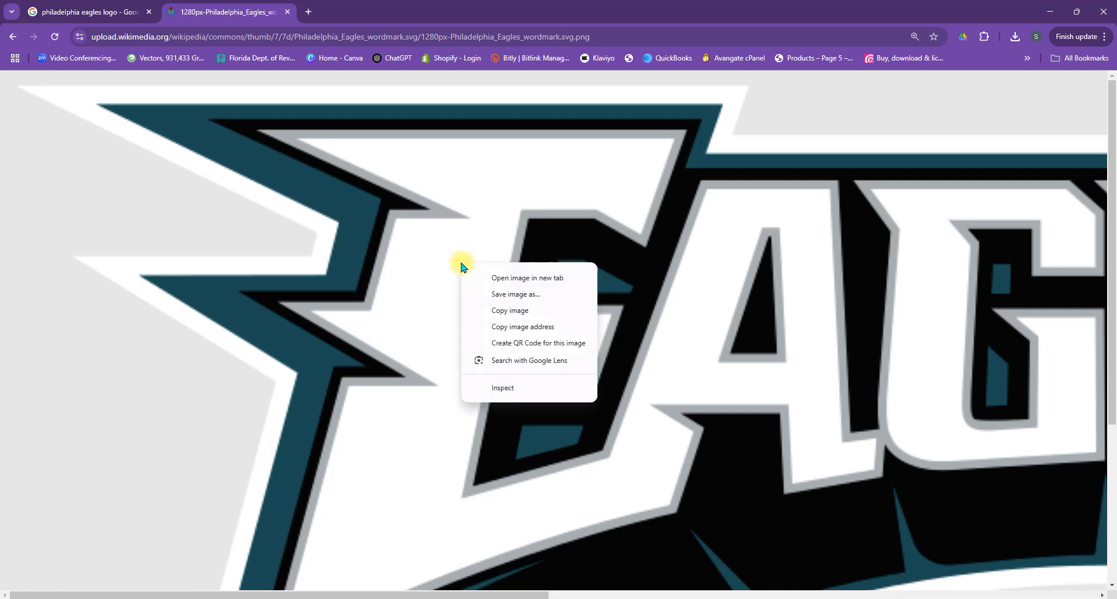
click(529, 294)
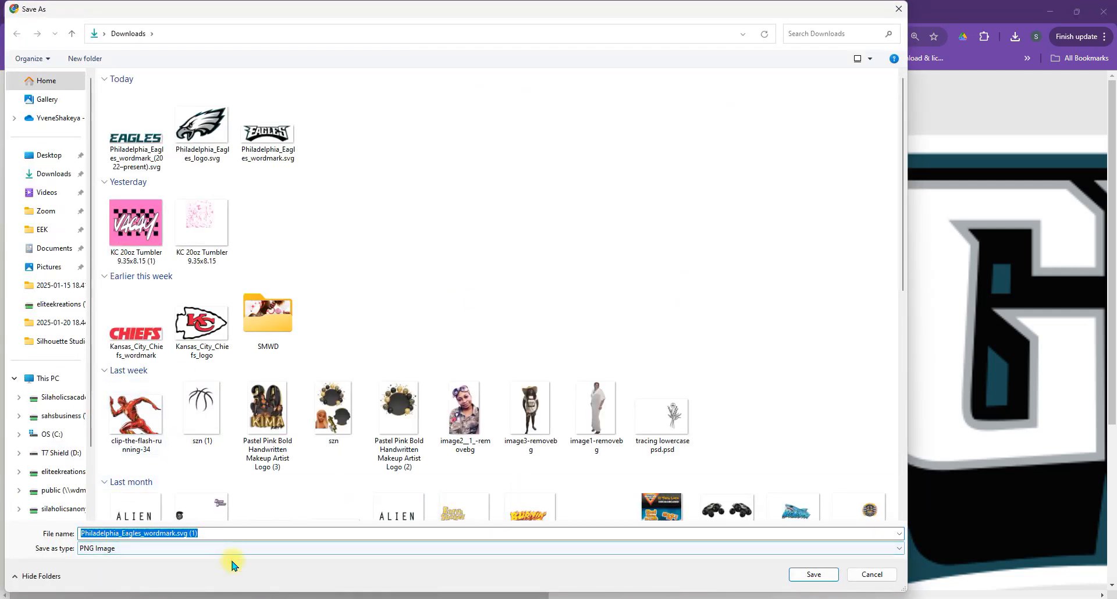
click(871, 574)
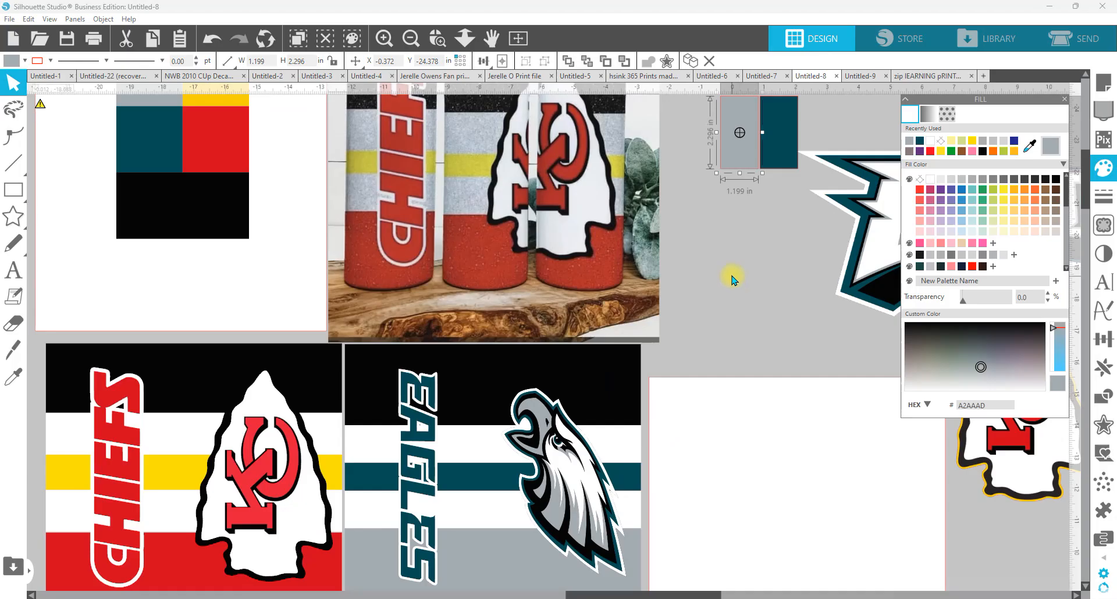
Step: Back in Silhouette Studio, merge the image Eagles Tumbler Mock 2_Back into the design and select it on the page
click(732, 280)
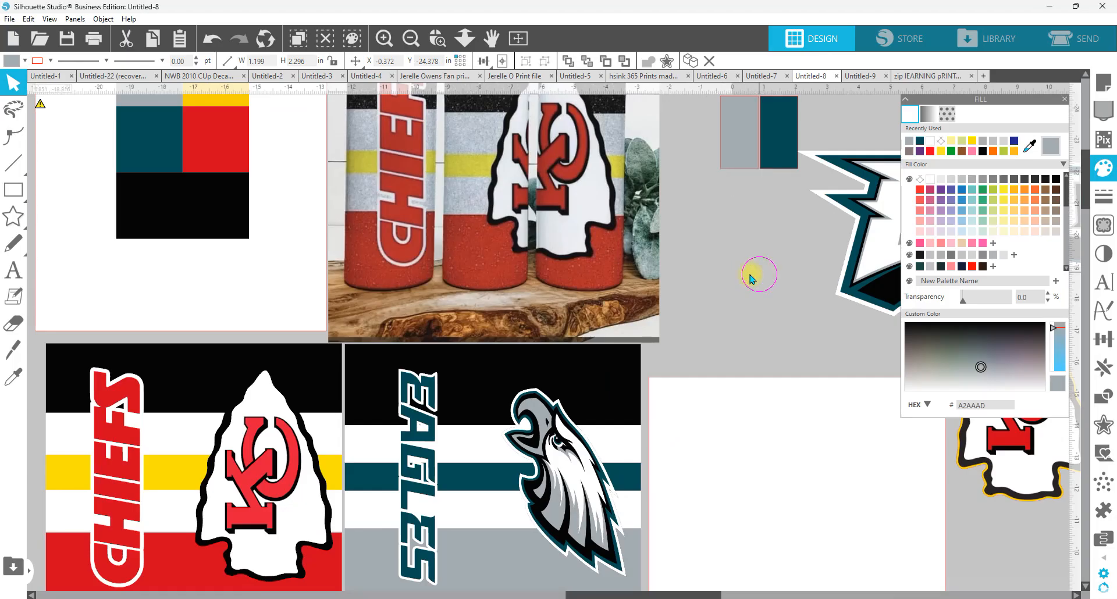
click(10, 20)
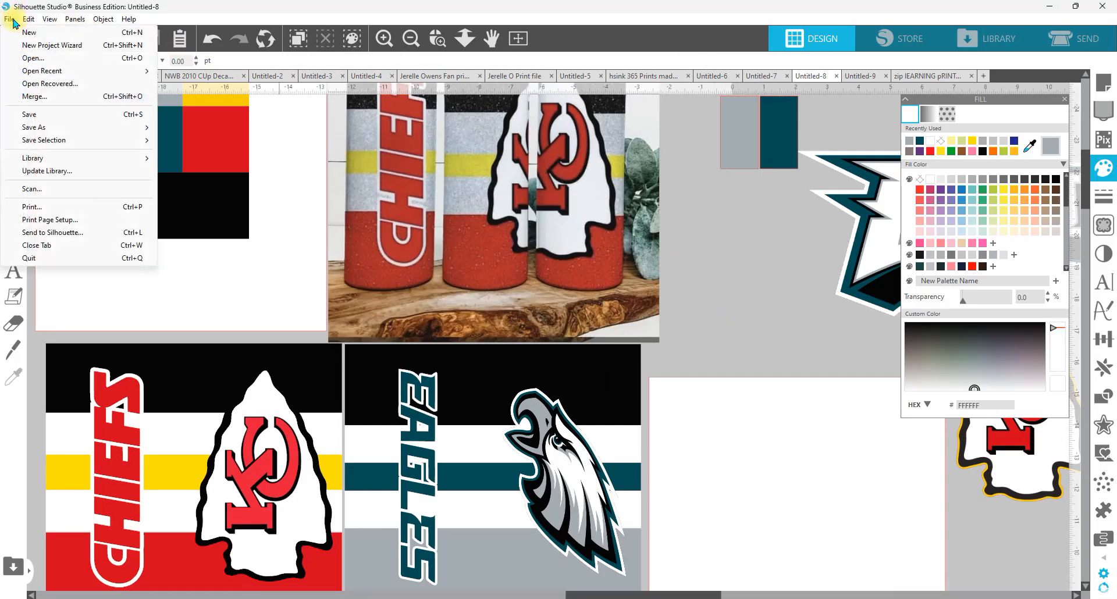
click(25, 96)
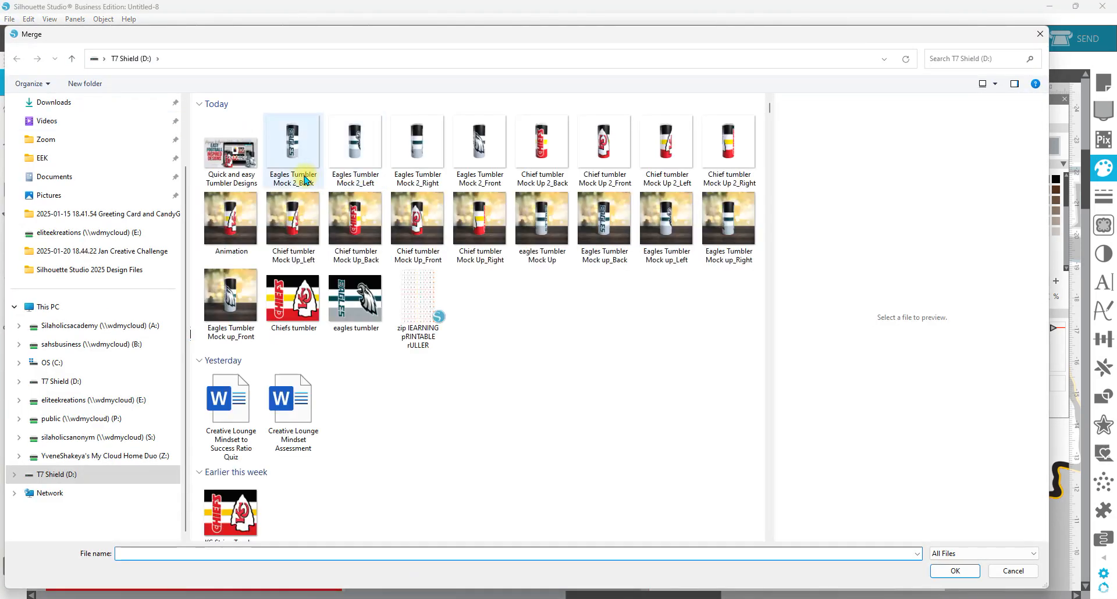
click(294, 141)
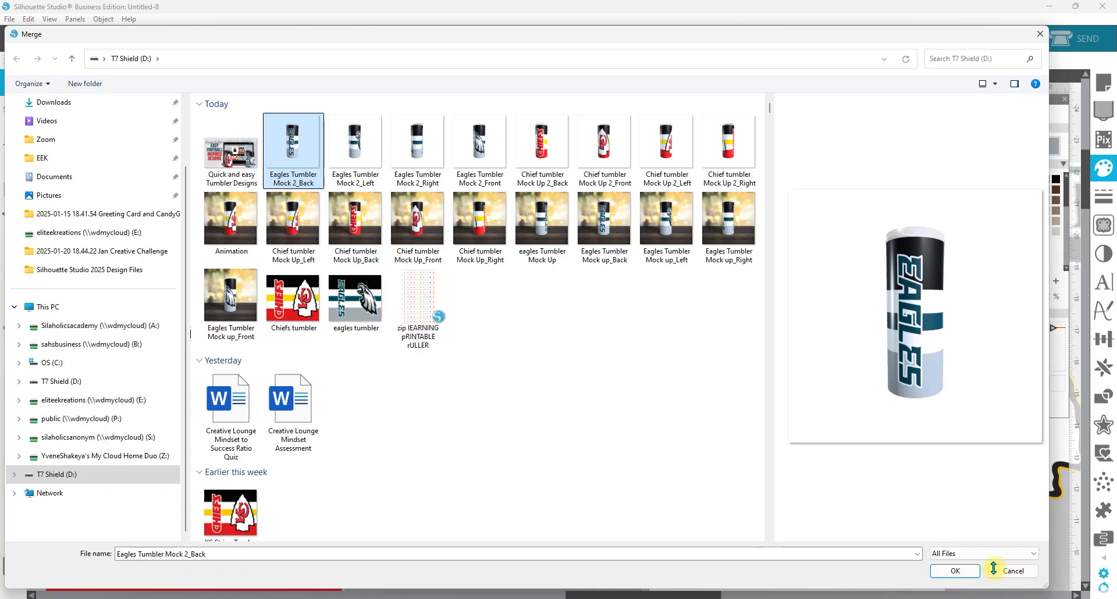
click(958, 571)
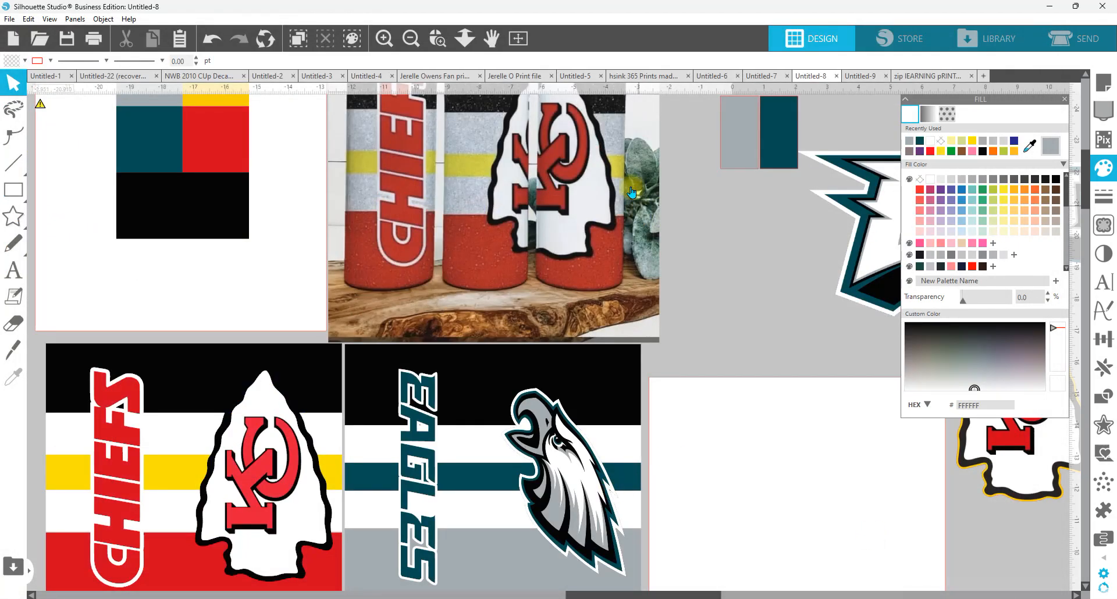
click(520, 39)
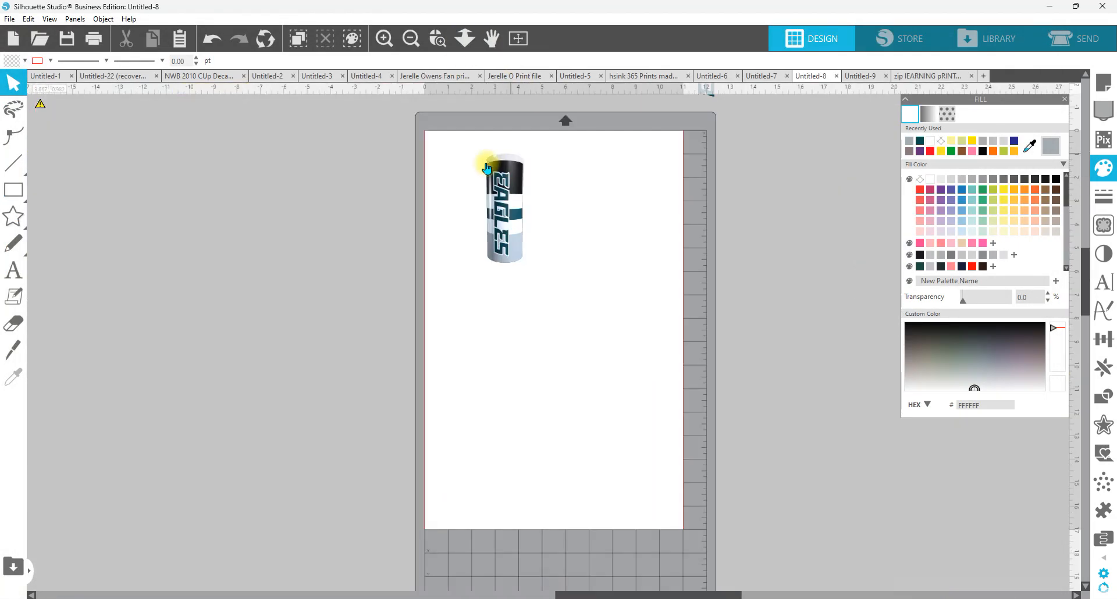
click(511, 218)
scroll(395, 215, up, 1)
scroll(394, 218, up, 5)
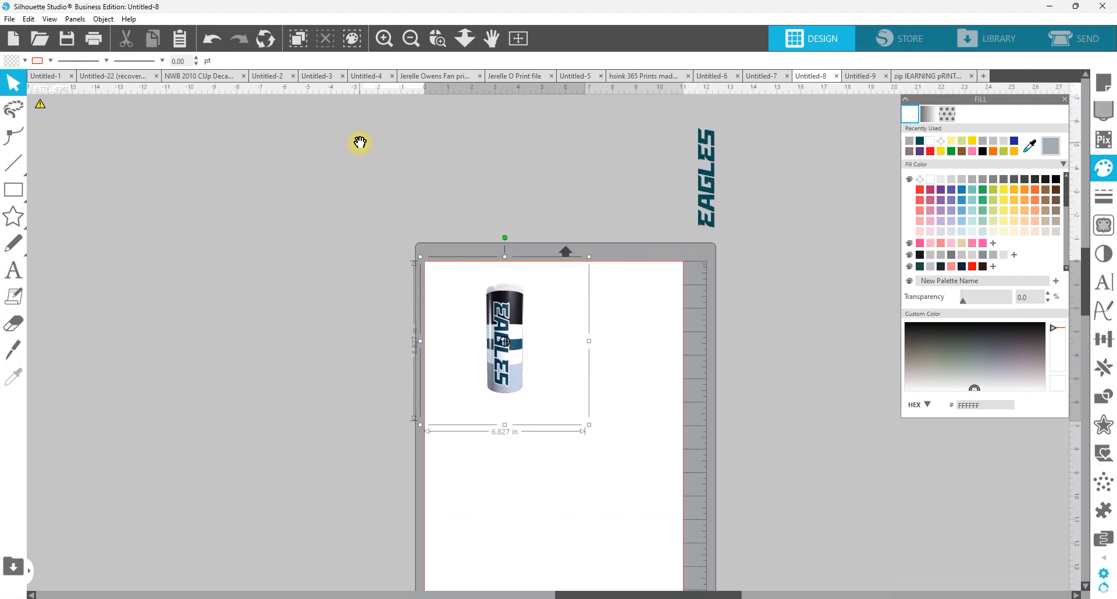
Step: Fill the top rectangle of the blank 9.35 × 8.15 in panel with the teal sampled from the swatch near the Eagles wordmark
drag(359, 144, 526, 582)
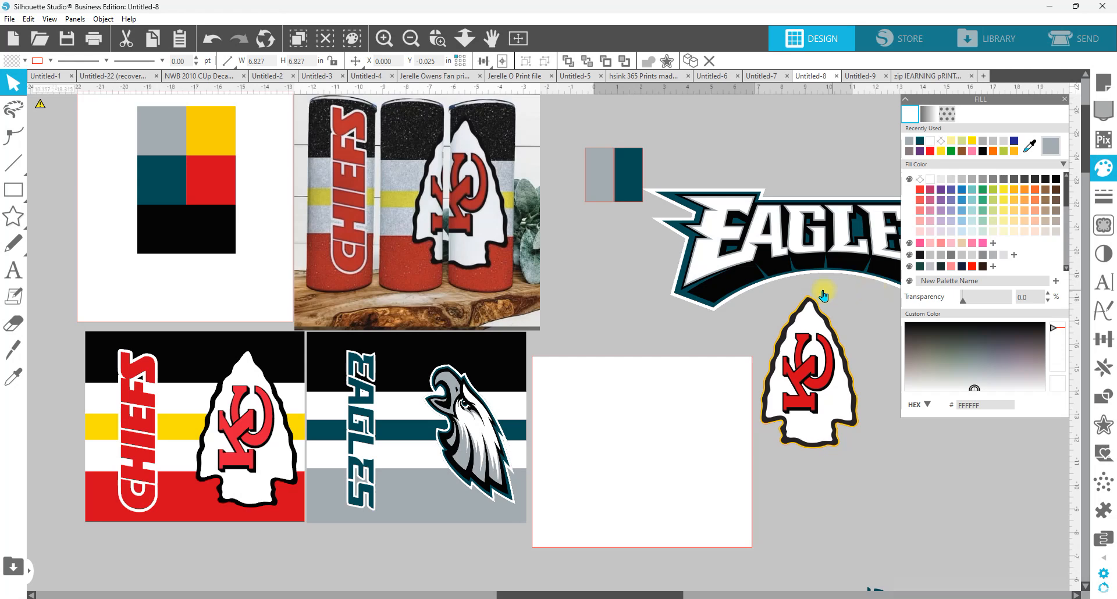
click(700, 415)
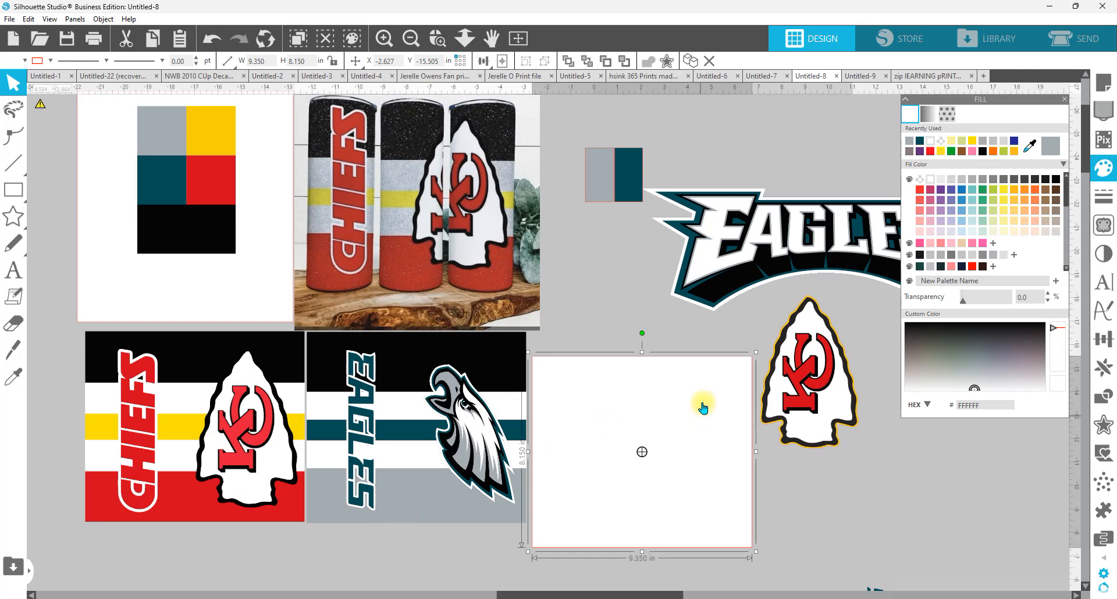
drag(688, 397, 696, 430)
key(ctrl+z)
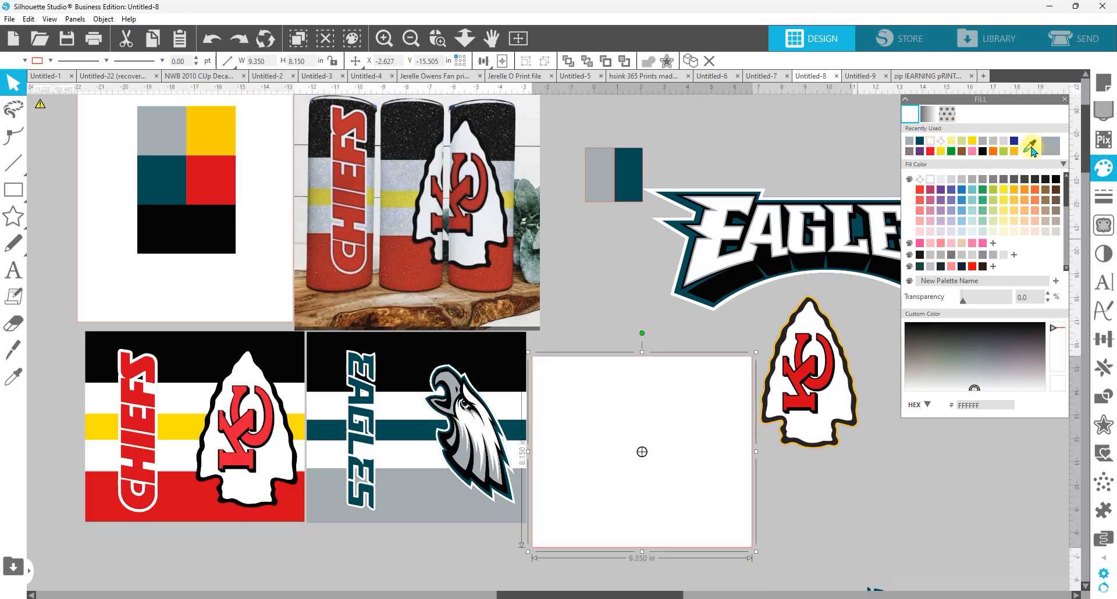
click(628, 178)
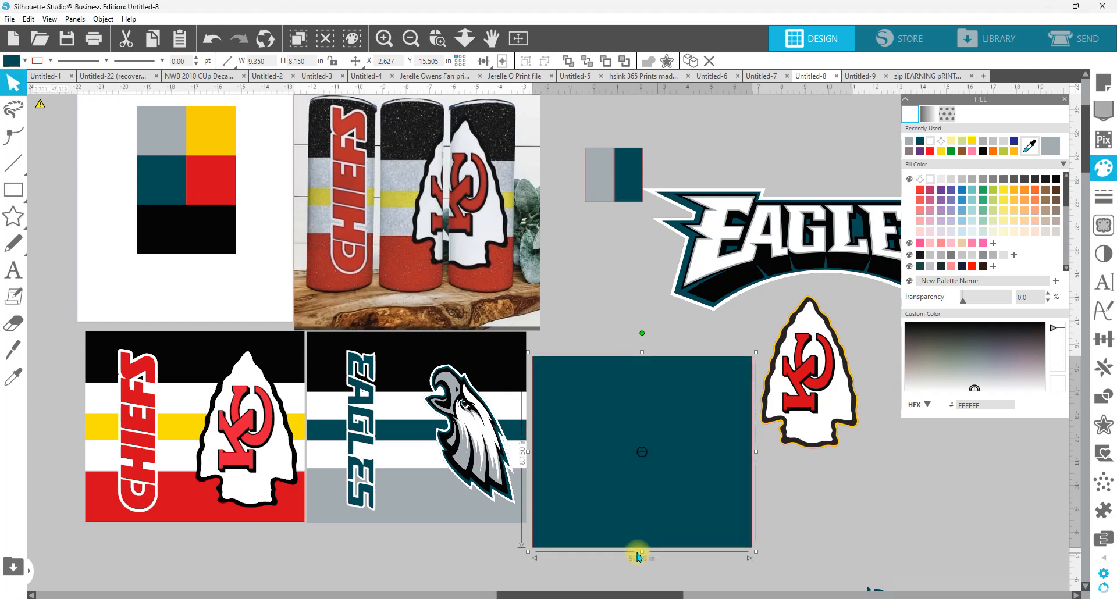
Step: Shorten the teal rectangle from its lower edge to a band about 2.5 in high along the top of the white panel
drag(639, 555, 647, 417)
key(ctrl+z)
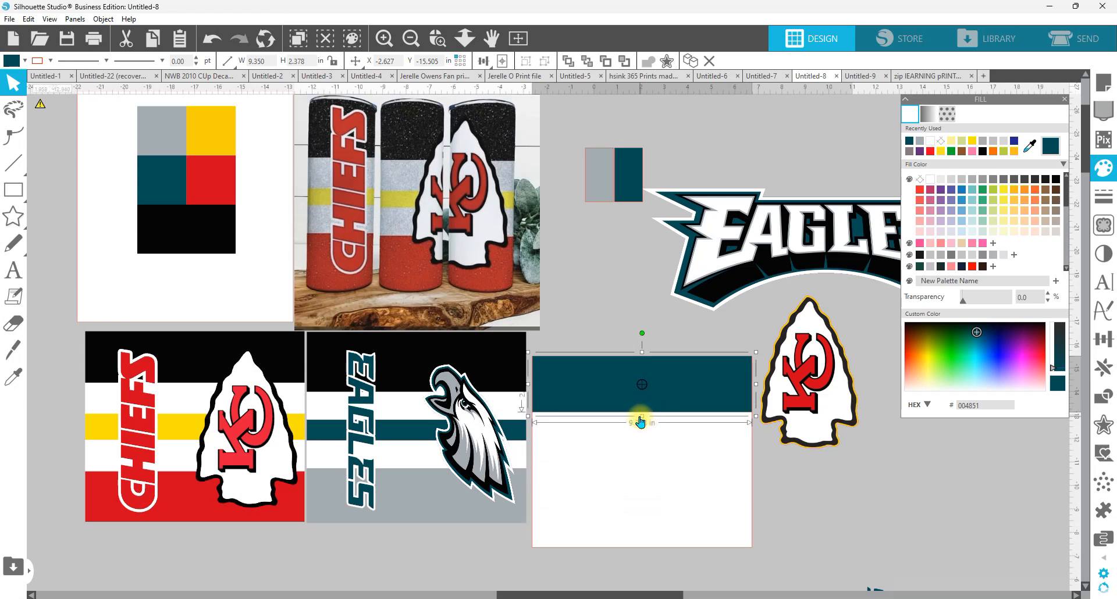
drag(641, 422, 643, 419)
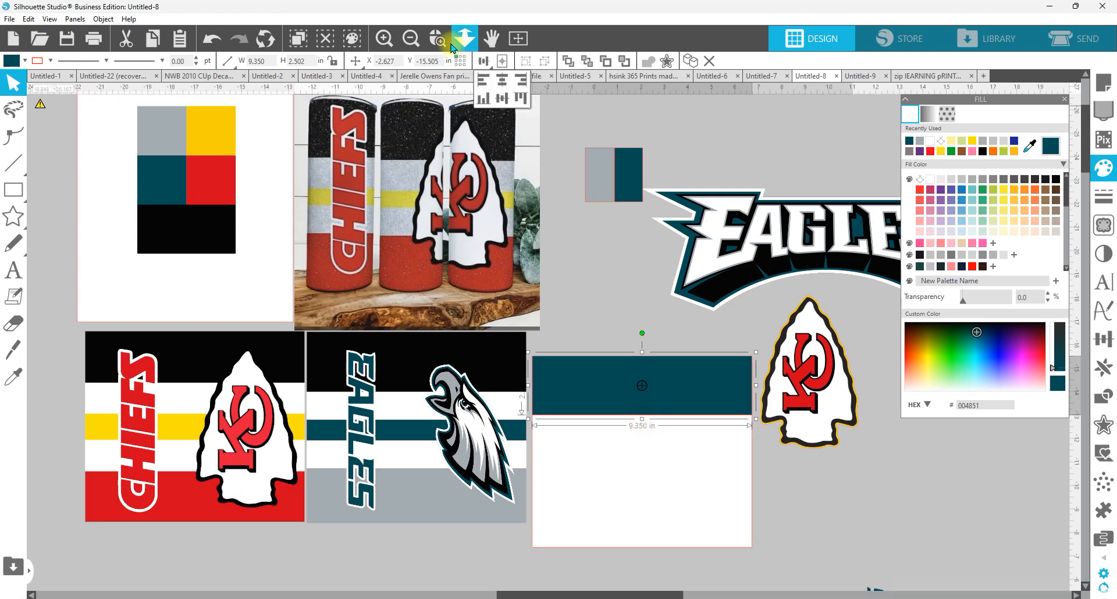
Step: Duplicate the teal band directly below the original
scroll(839, 555, up, 4)
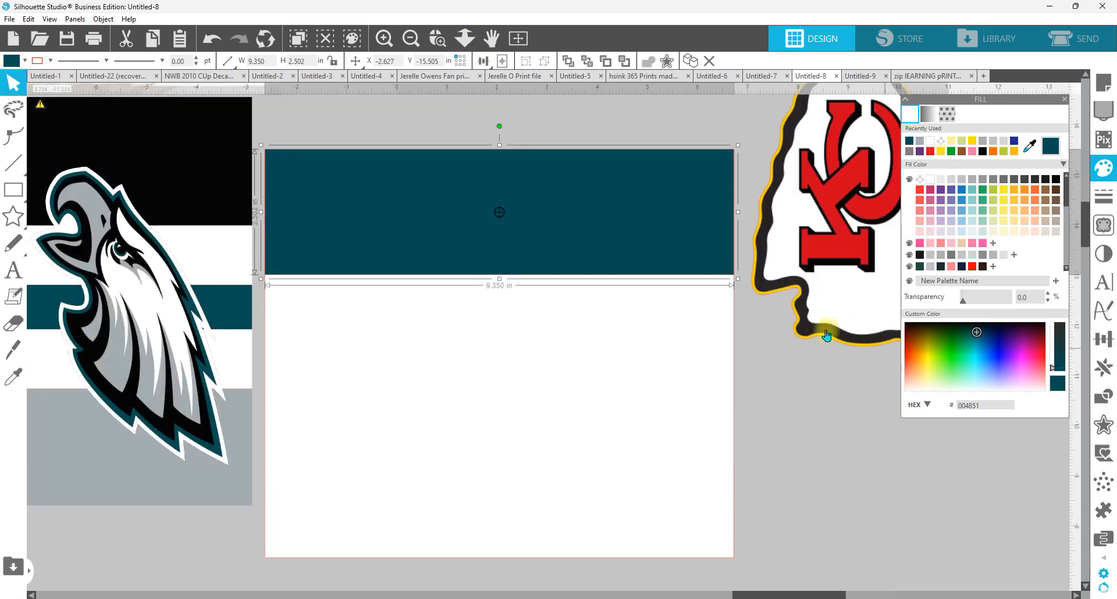
click(853, 461)
click(530, 199)
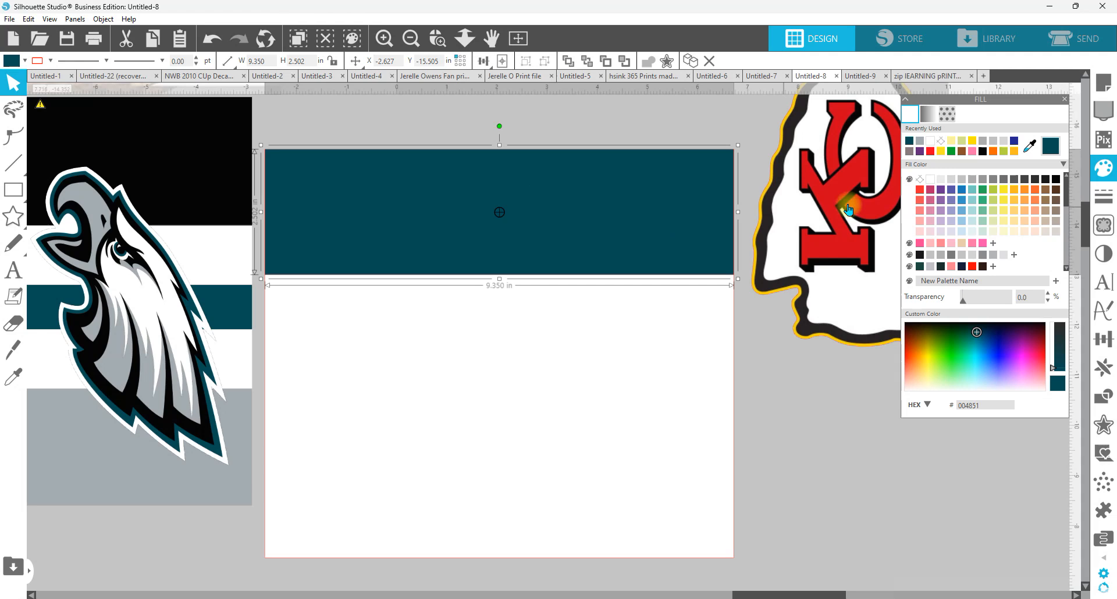
click(1105, 372)
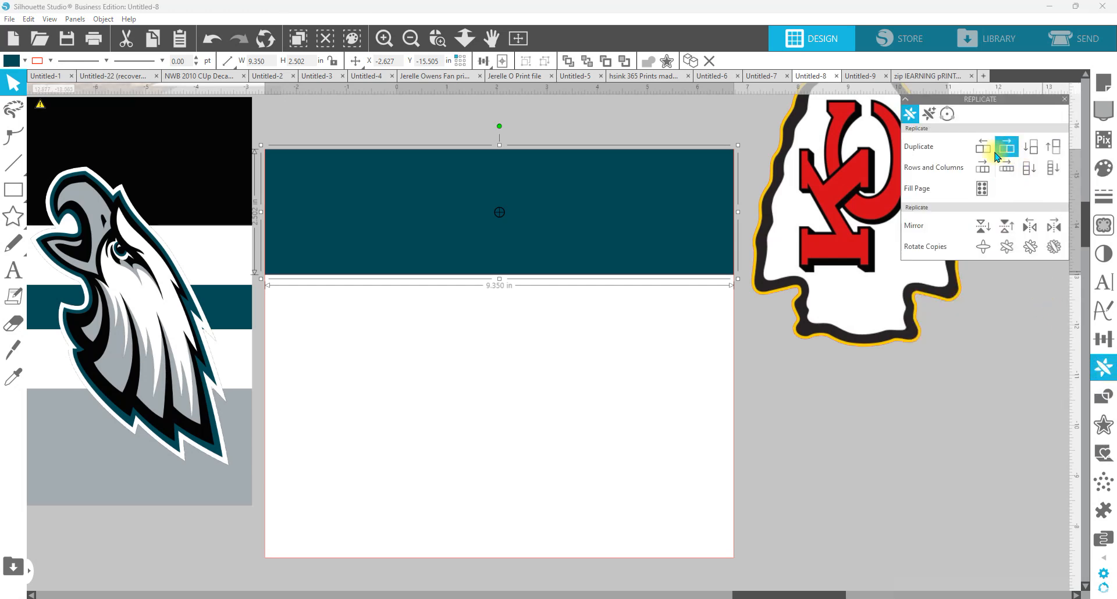
click(1030, 149)
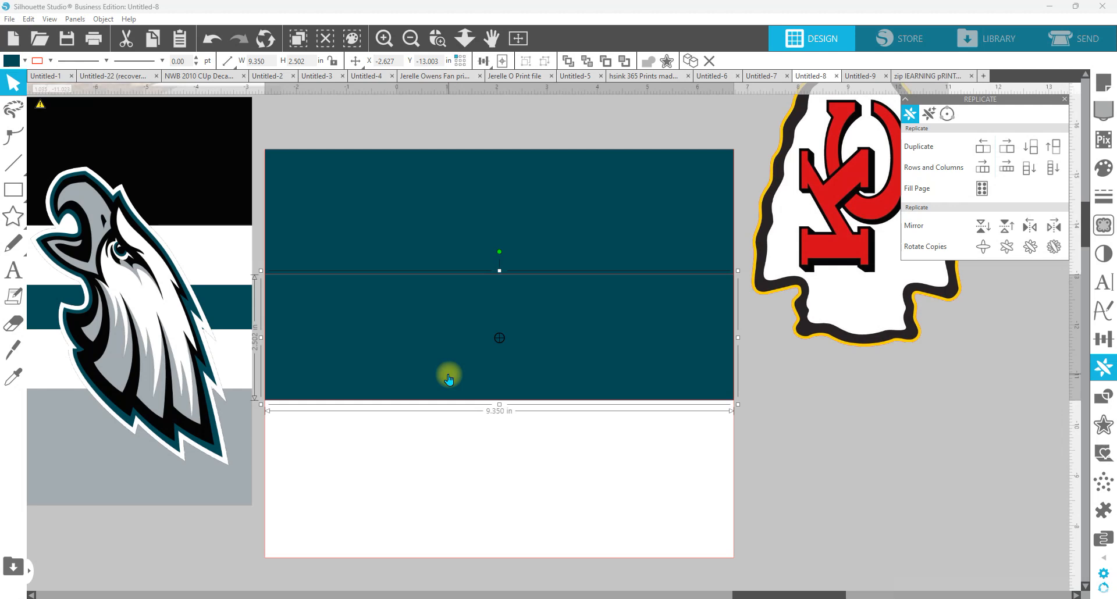
Step: Align the duplicated teal band with the bottom edge of the white panel
click(642, 470)
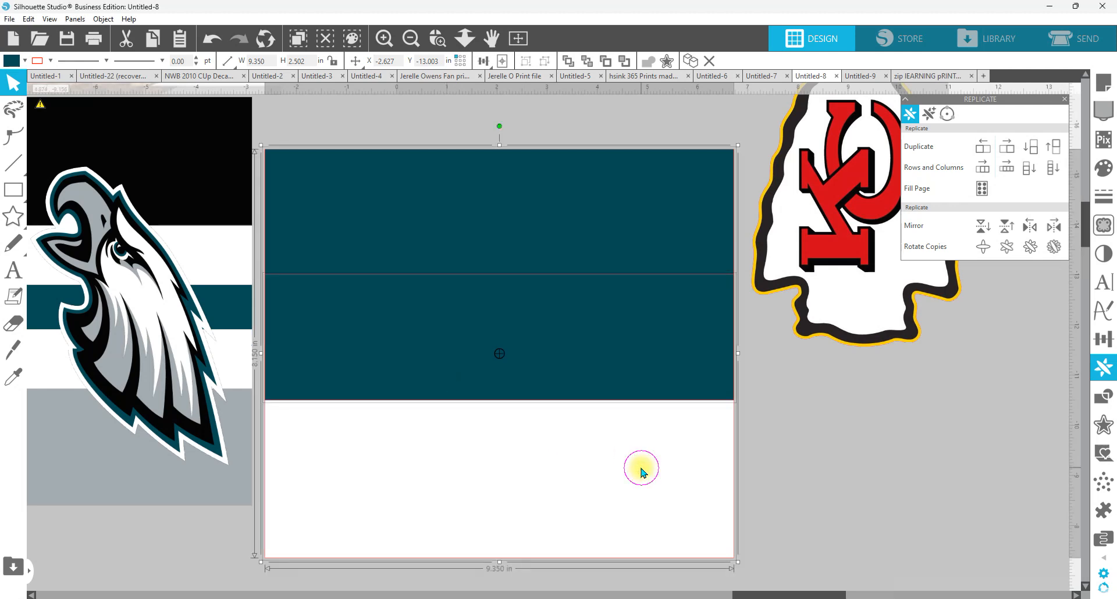
click(1104, 340)
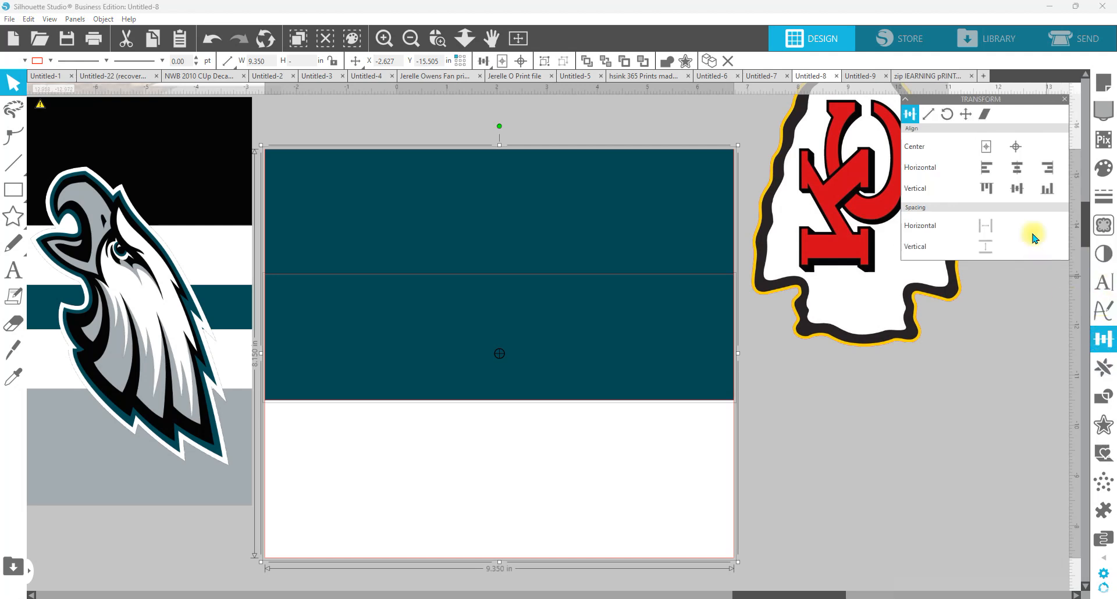
click(1052, 199)
click(884, 482)
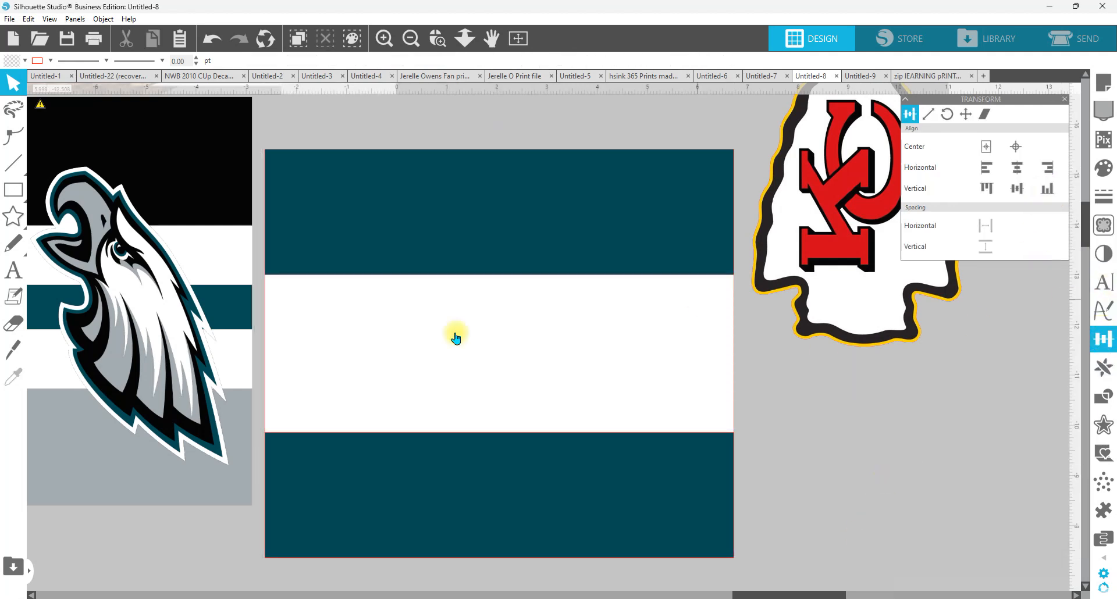
Step: Duplicate the top teal band below itself and reduce the copy to a stripe about 0.94 in high
click(564, 232)
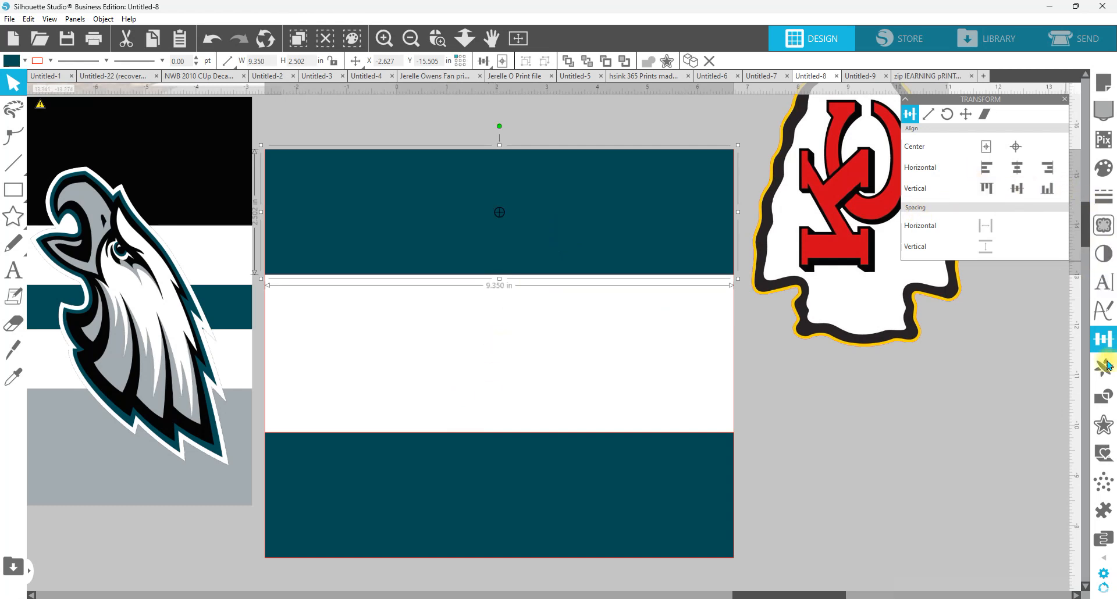
click(1104, 367)
click(1036, 156)
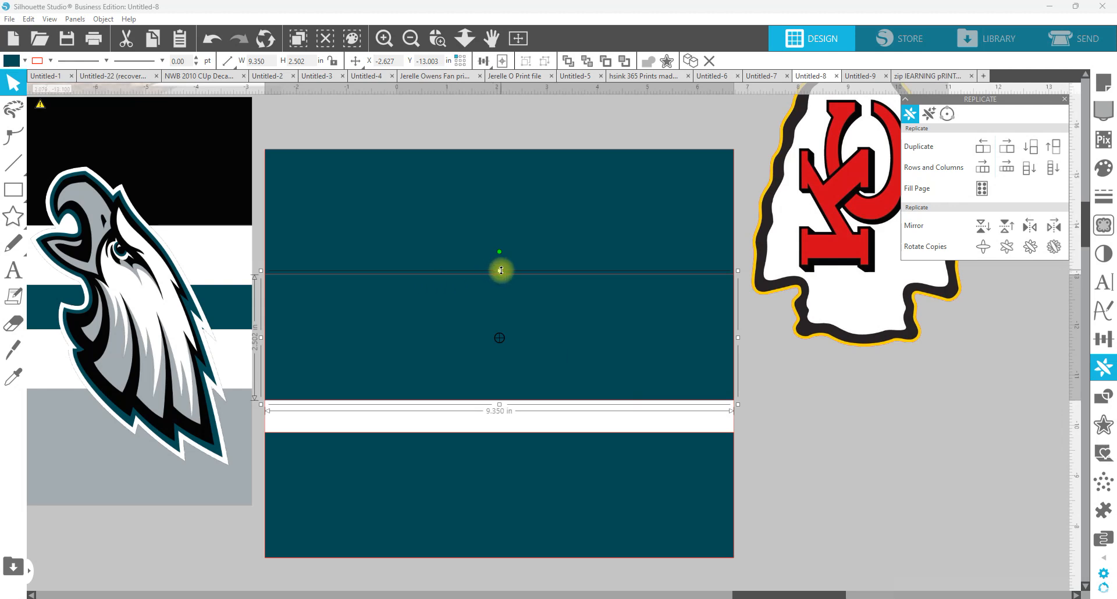
drag(497, 272, 503, 352)
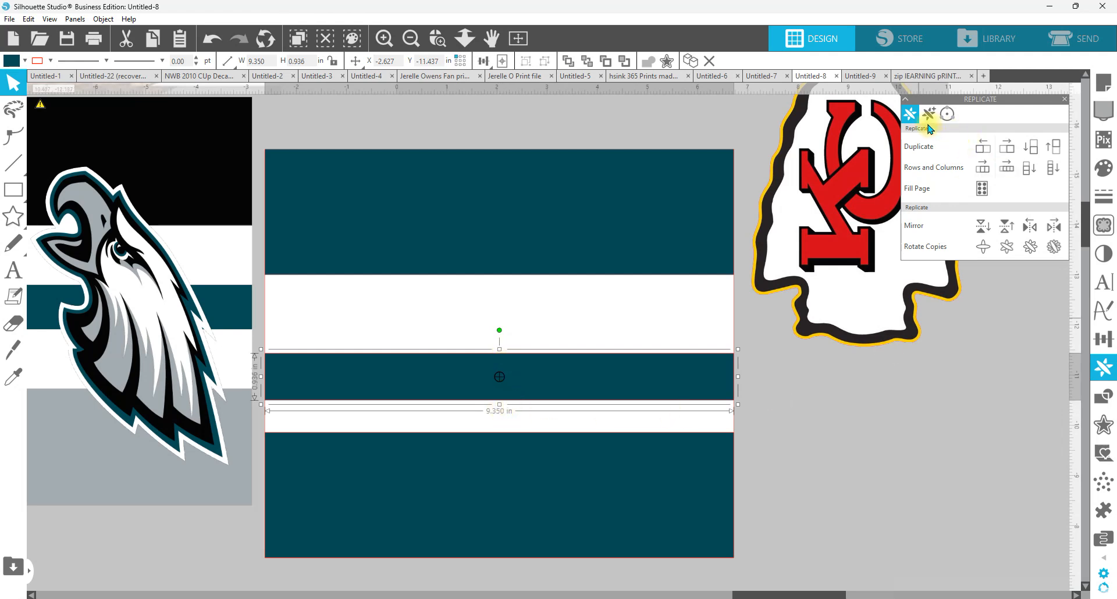
Step: Space the top band, the narrow stripe and the bottom band evenly in the vertical direction
click(1103, 339)
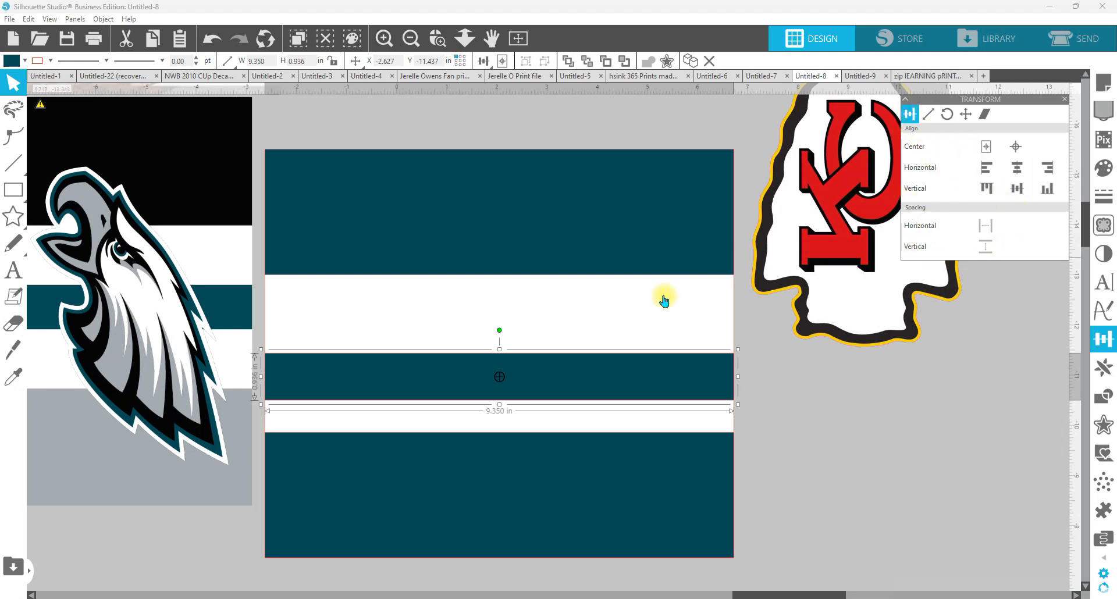
shift+click(565, 209)
shift+click(594, 486)
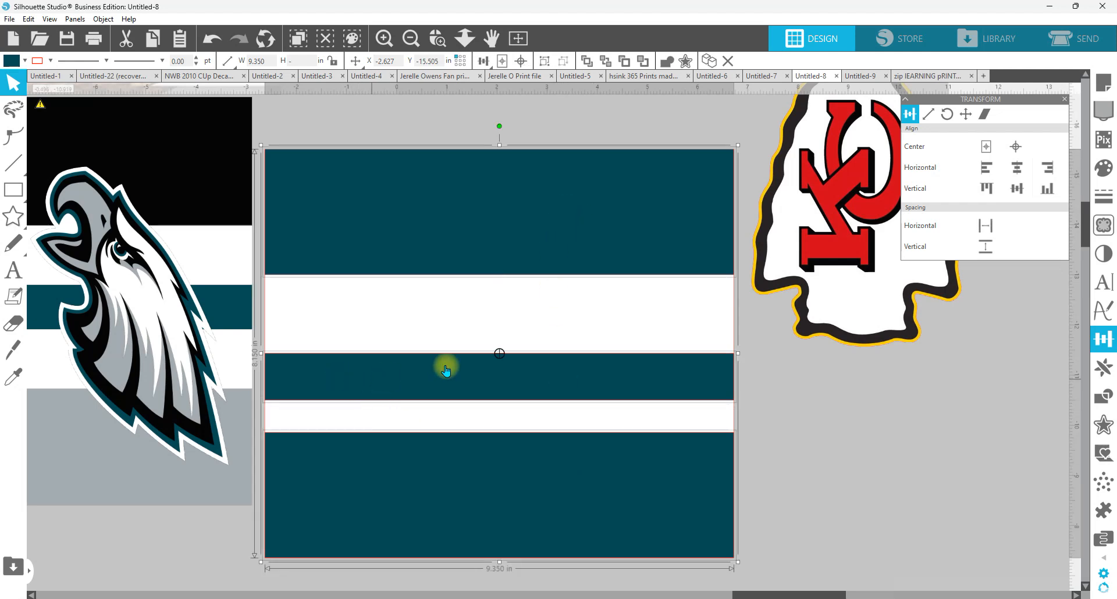
click(988, 248)
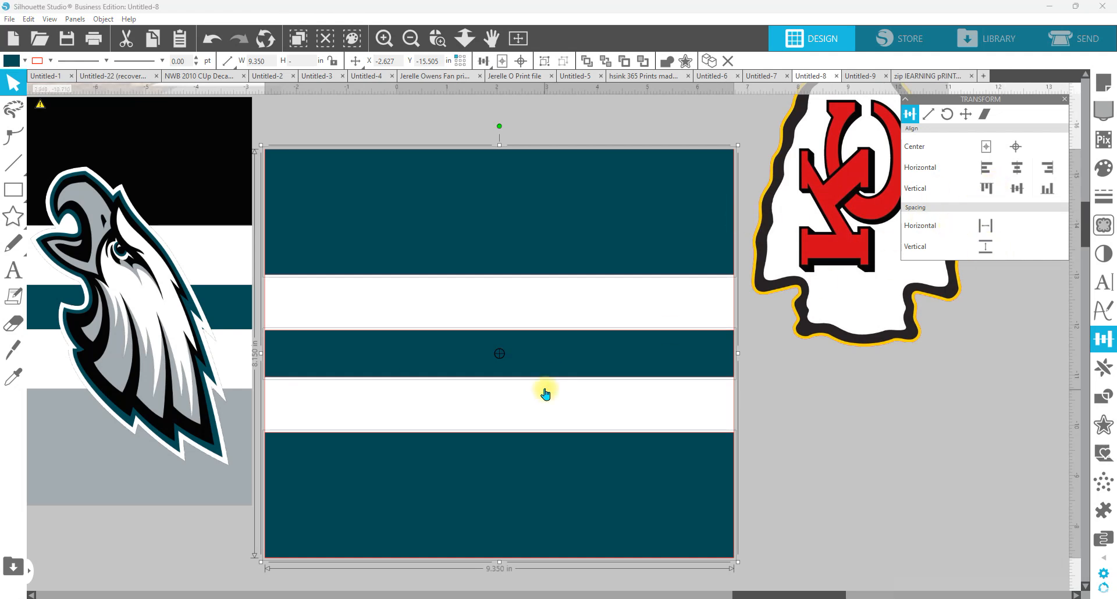
click(862, 422)
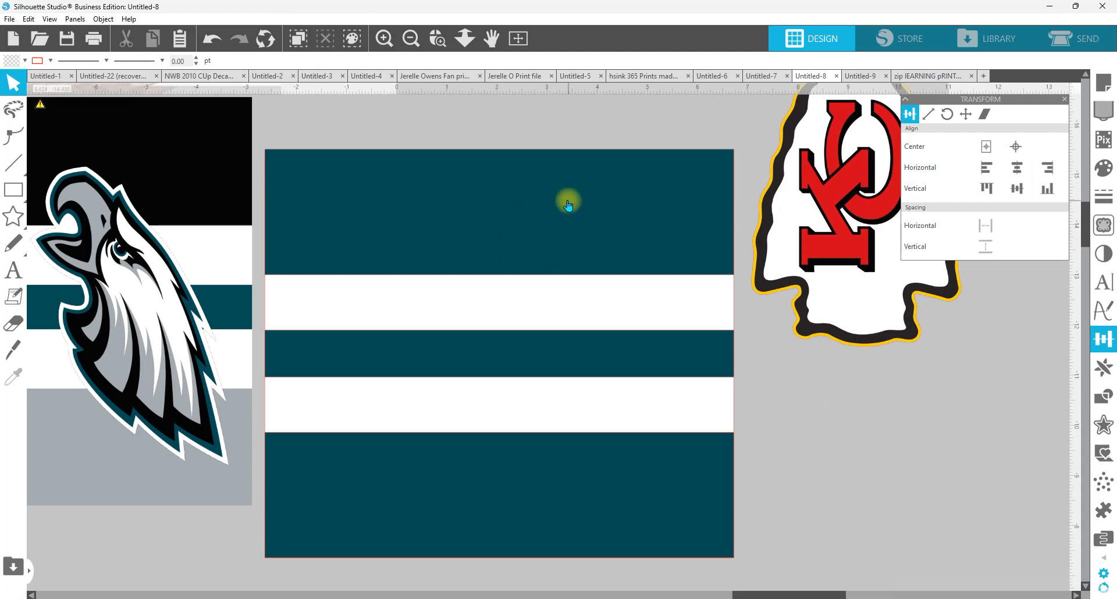
Step: Fill the panel's top band with the gray sampled from the finished Eagles wrap
click(461, 41)
drag(463, 204, 470, 76)
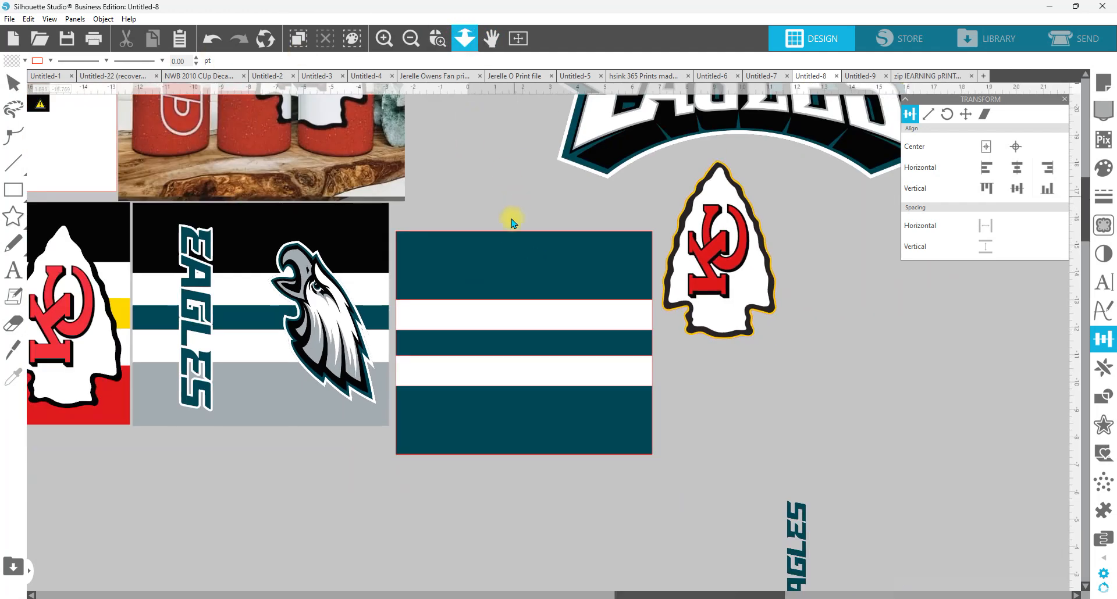
click(515, 273)
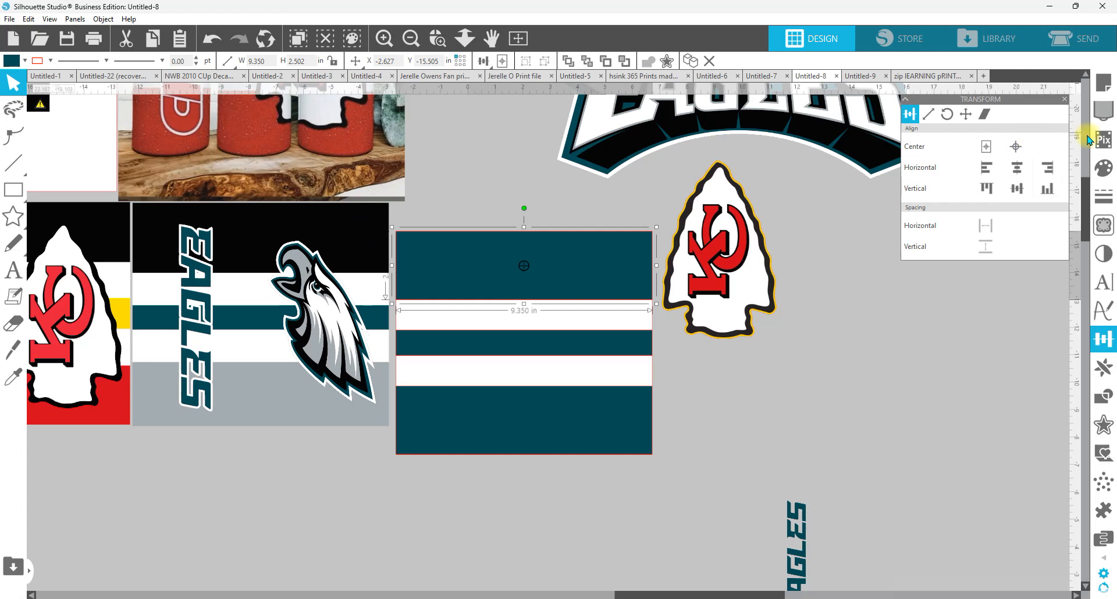
click(1105, 168)
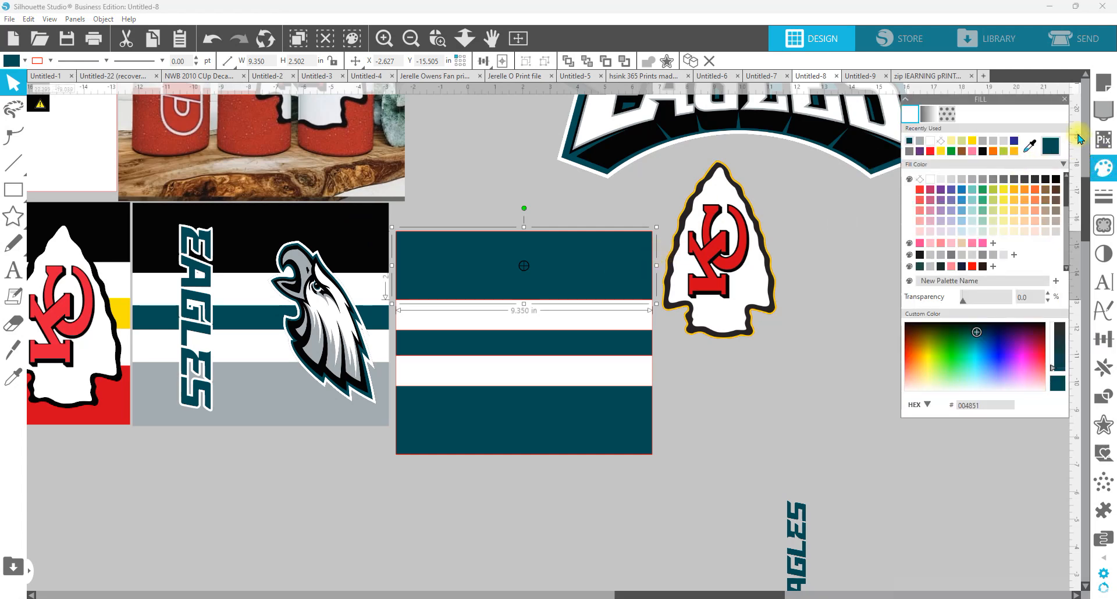
click(1031, 146)
click(316, 385)
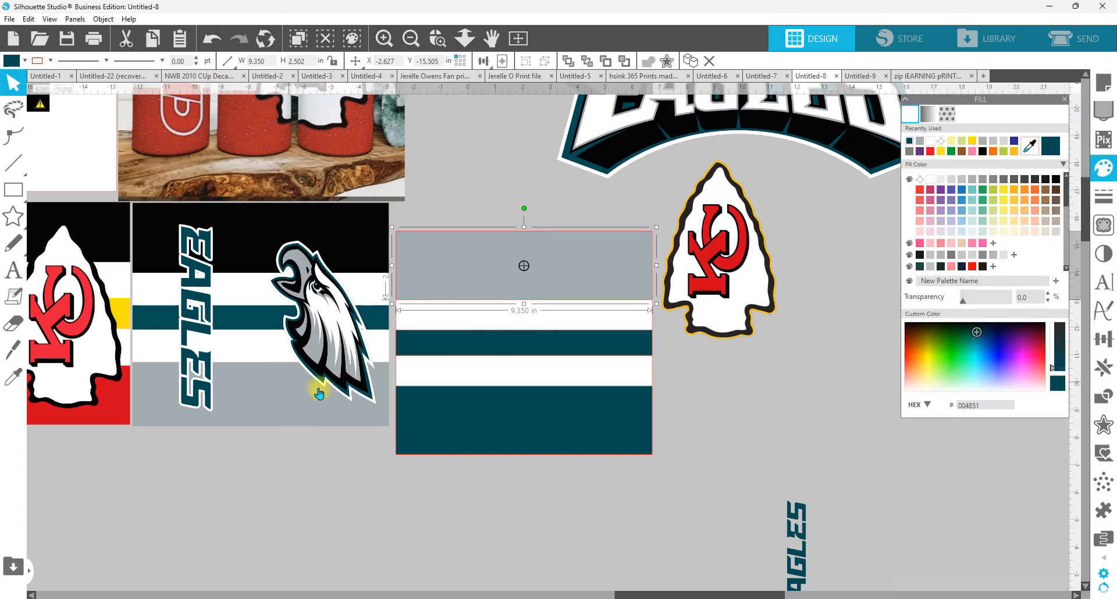
Step: Fill the narrow middle stripe with black and deselect it
click(553, 354)
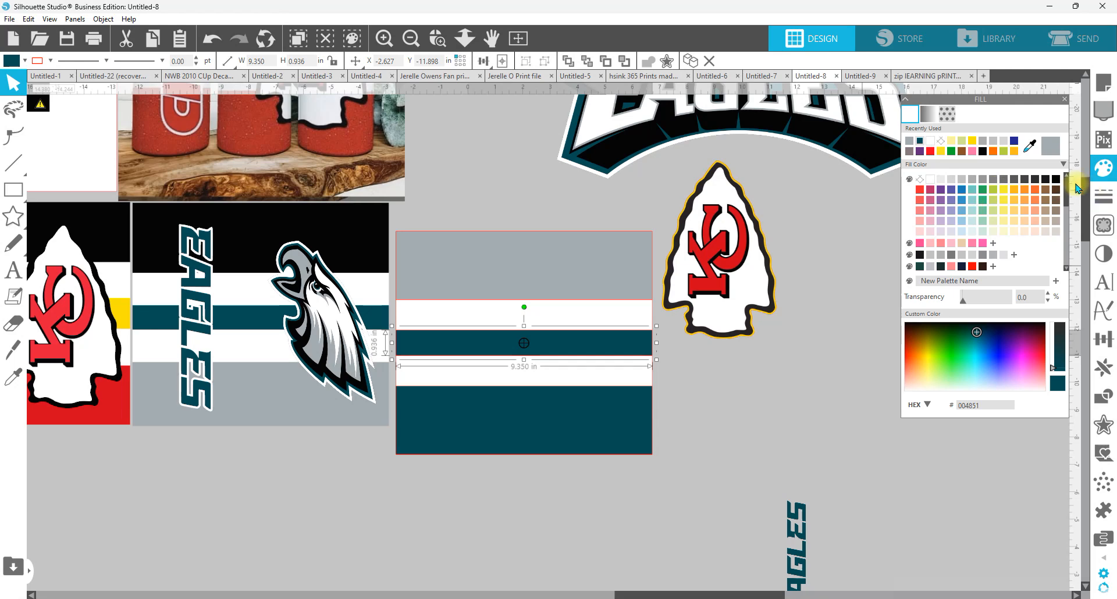
click(1056, 179)
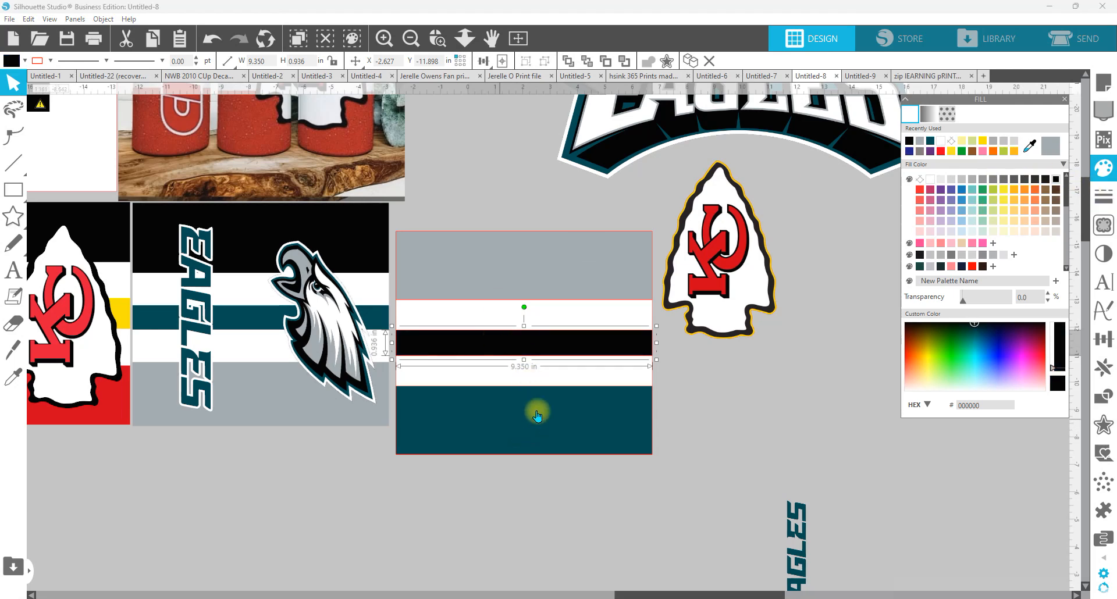
click(469, 159)
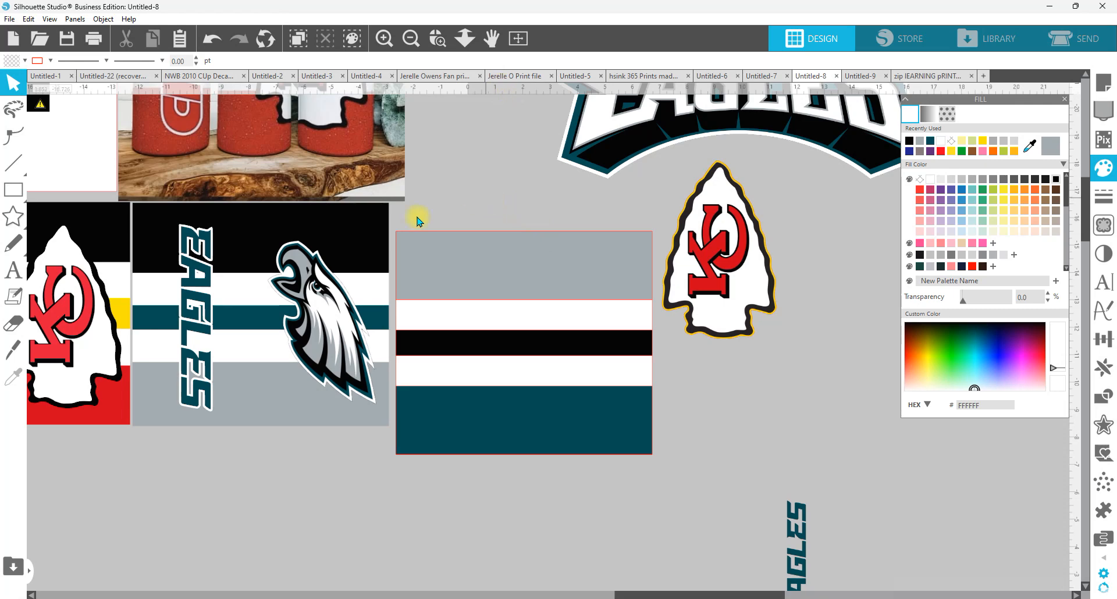
Step: Move the Eagles wordmark slightly up and to the right, clear of the gray and teal swatches
scroll(624, 367, up, 4)
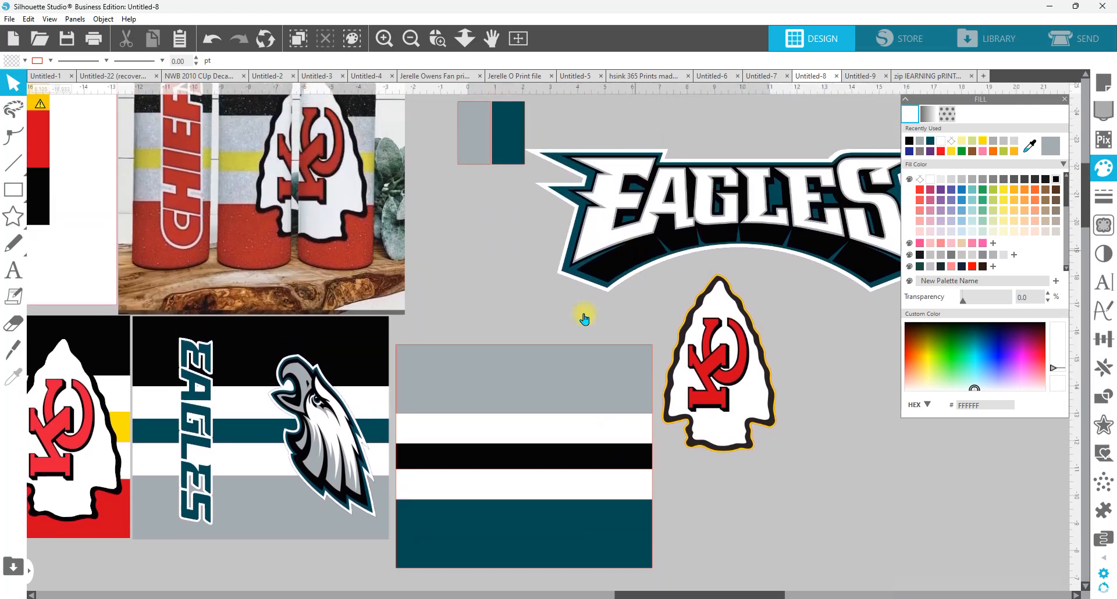
drag(625, 595, 690, 594)
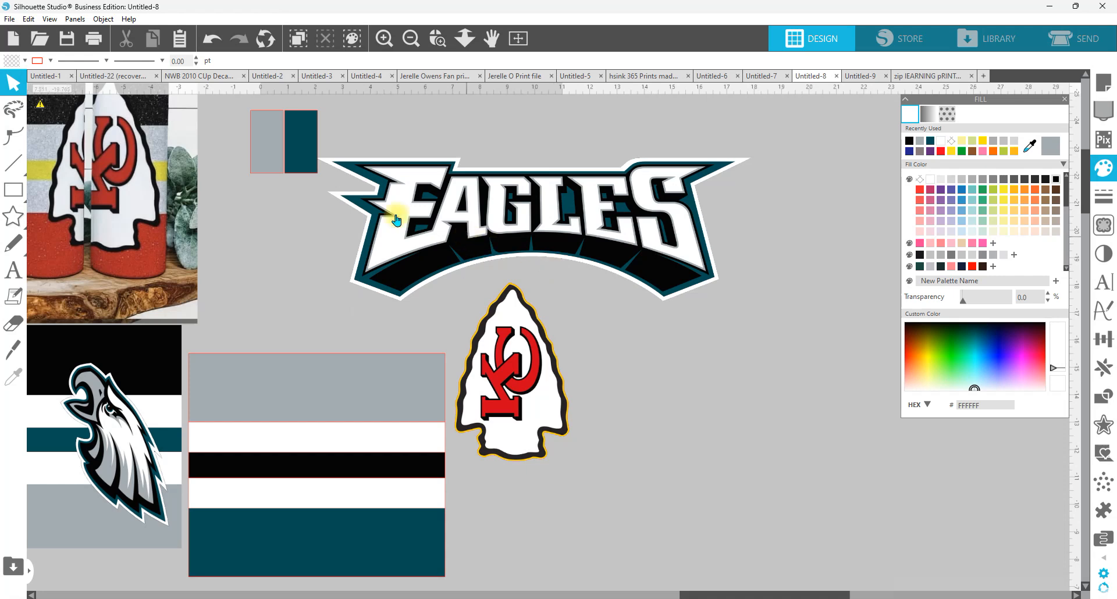
drag(488, 221, 539, 211)
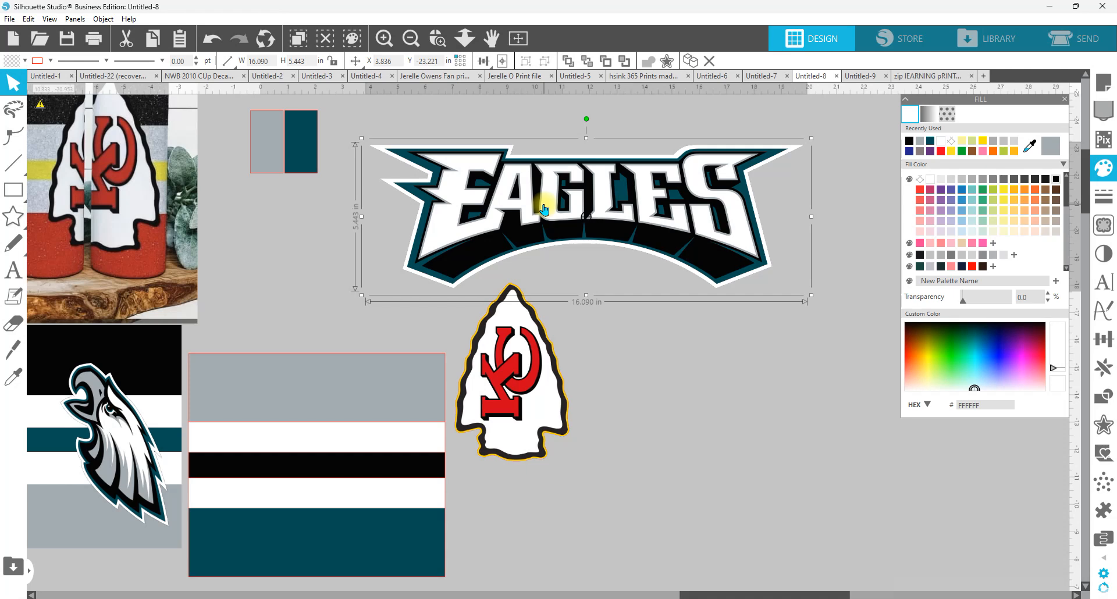
Step: Define a trace area about 17 × 6.45 in around the Eagles wordmark and move the KC arrowhead logo out of it
click(1104, 224)
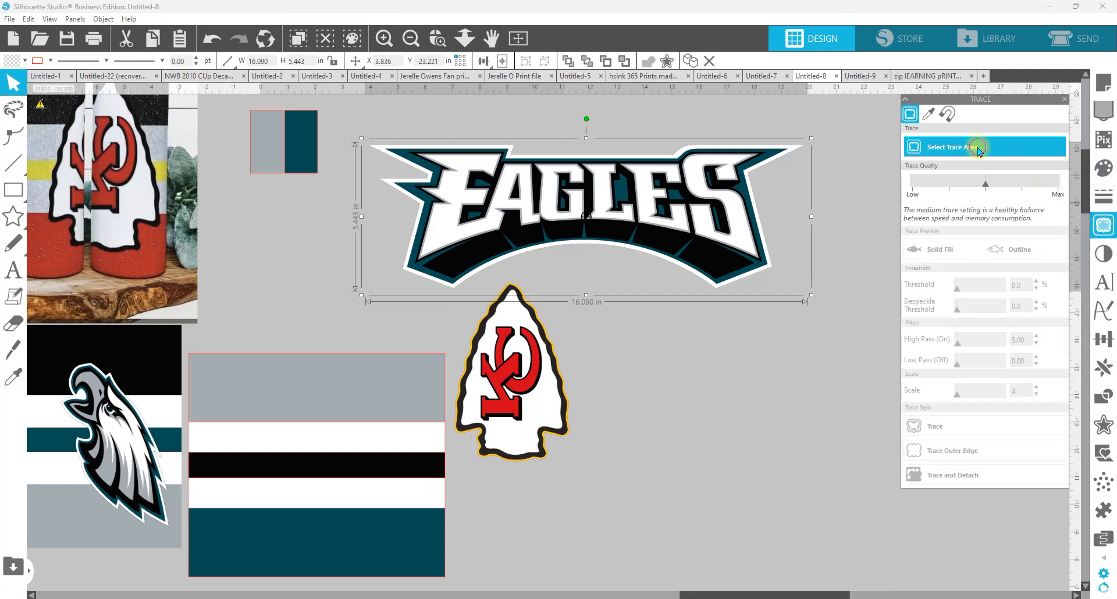
click(977, 149)
mouse_move(354, 122)
mouse_down()
mouse_move(634, 185)
mouse_move(761, 295)
mouse_move(813, 314)
mouse_move(822, 302)
mouse_up()
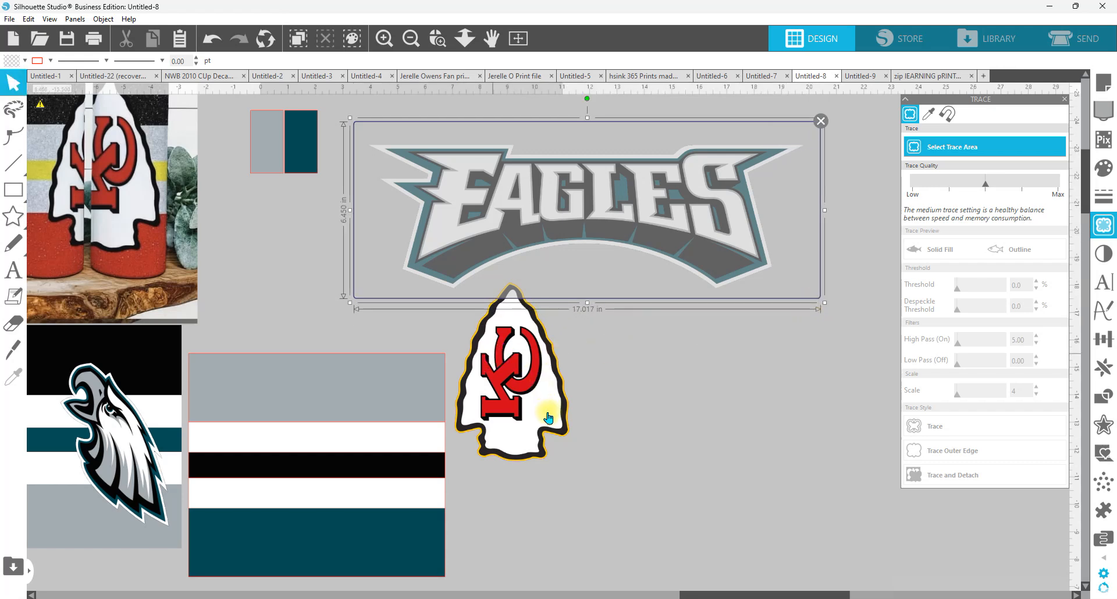
click(530, 319)
drag(530, 319, 569, 387)
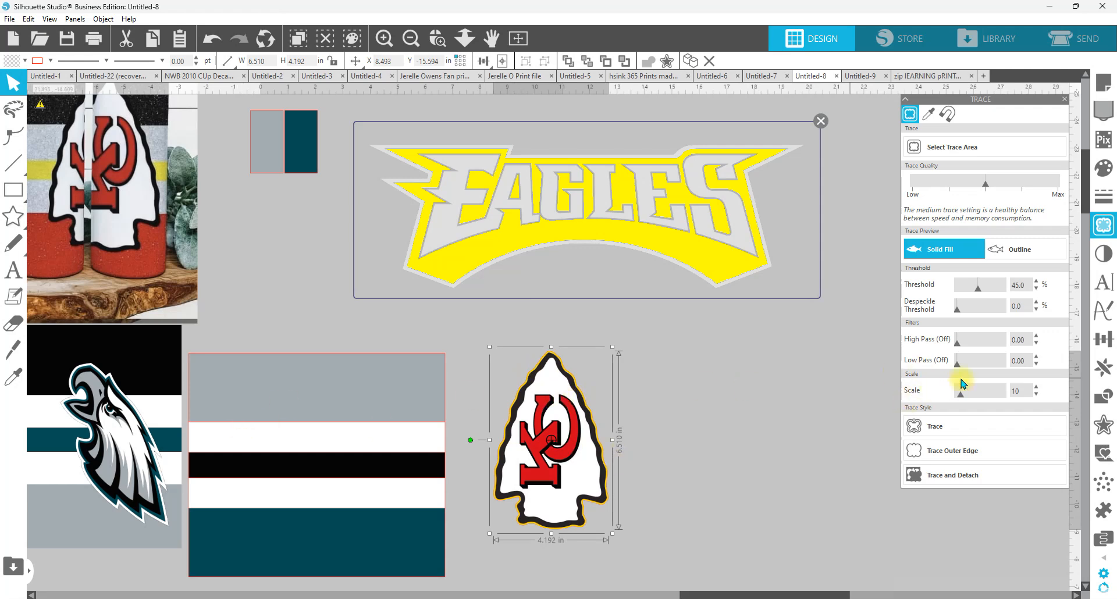
Step: Raise the trace threshold for the Eagles wordmark to 100%
click(980, 292)
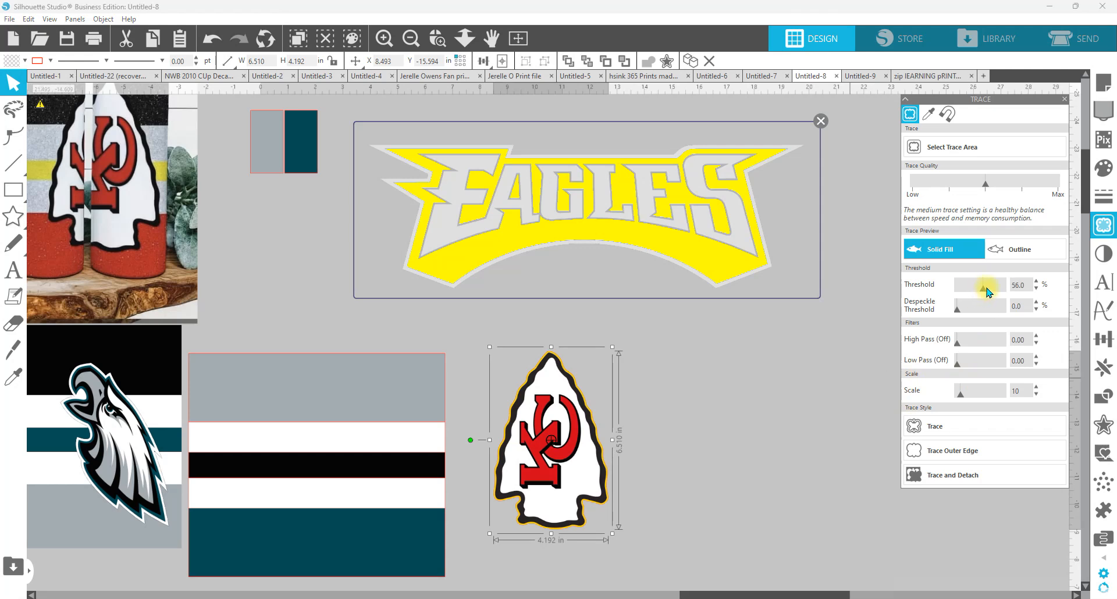
drag(994, 288, 996, 289)
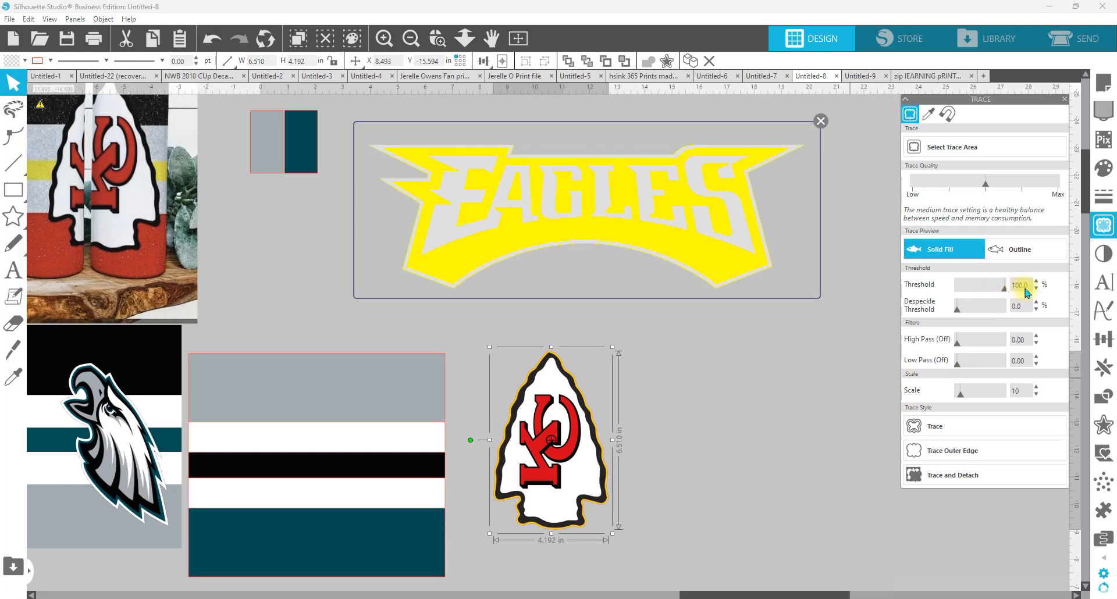
Step: Lower the trace threshold for the Eagles wordmark to 0% and deselect the KC arrowhead logo
drag(991, 291, 956, 291)
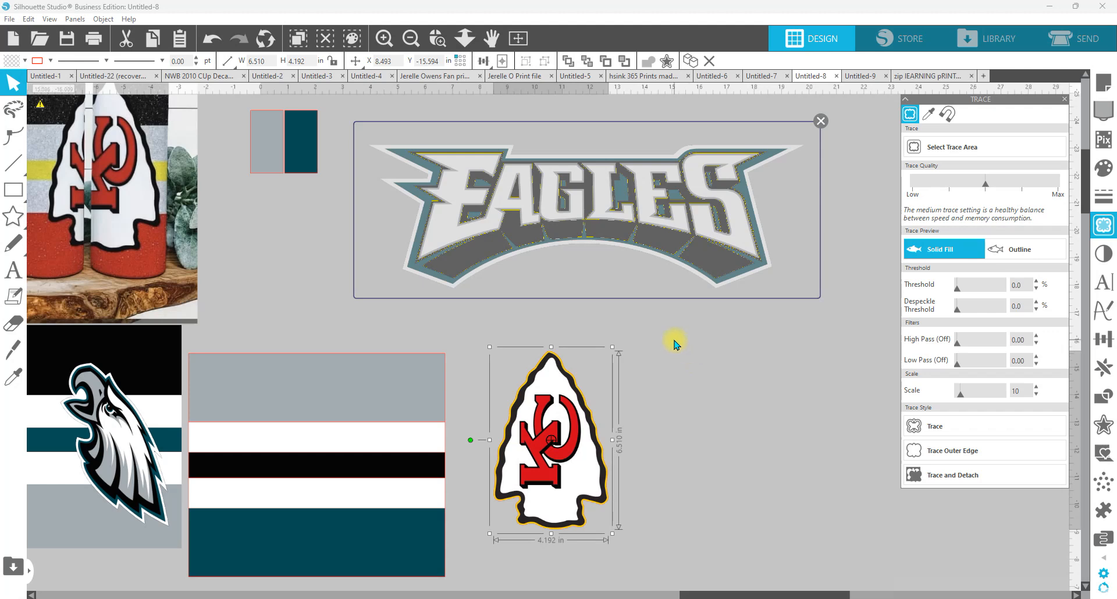
click(817, 351)
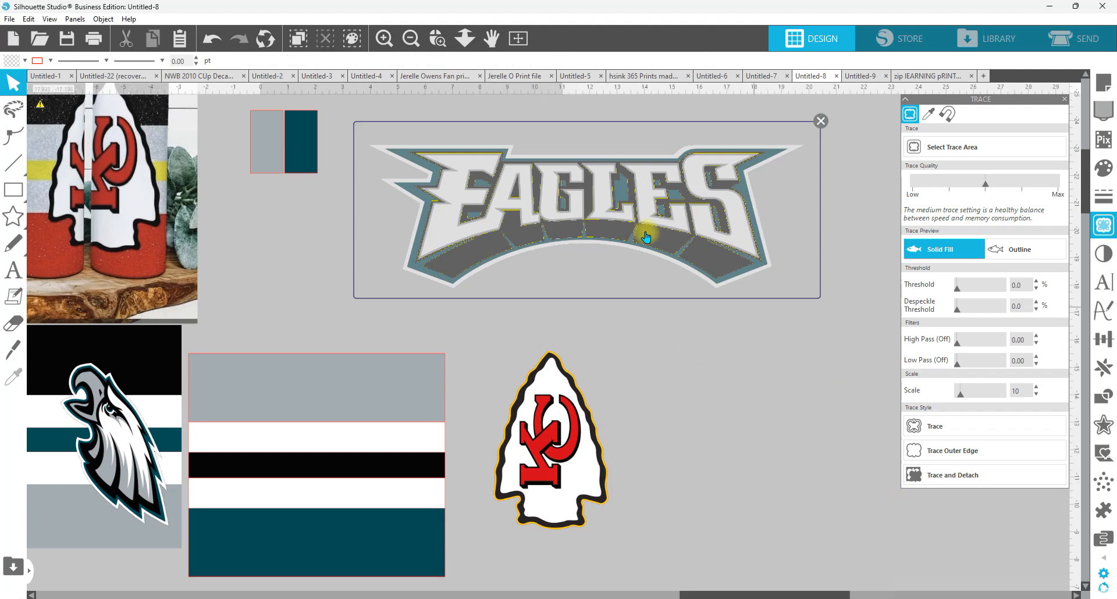
Step: Apply a 100% inversion to the Eagles wordmark image, moving the trace area off it and back over it
mouse_move(652, 229)
mouse_down()
mouse_move(654, 337)
mouse_move(658, 322)
mouse_up()
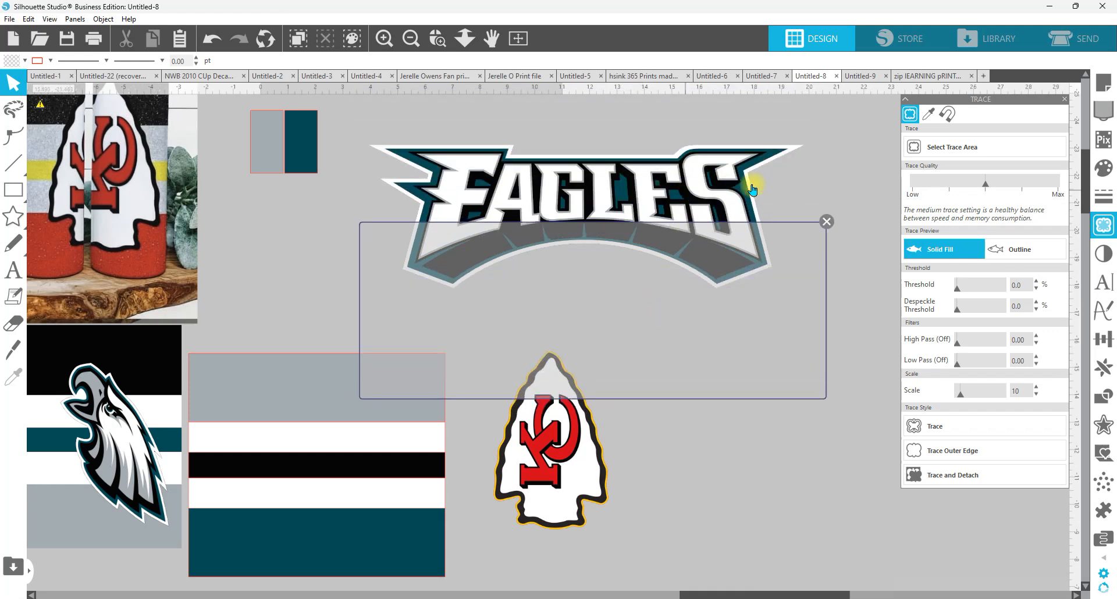
click(719, 182)
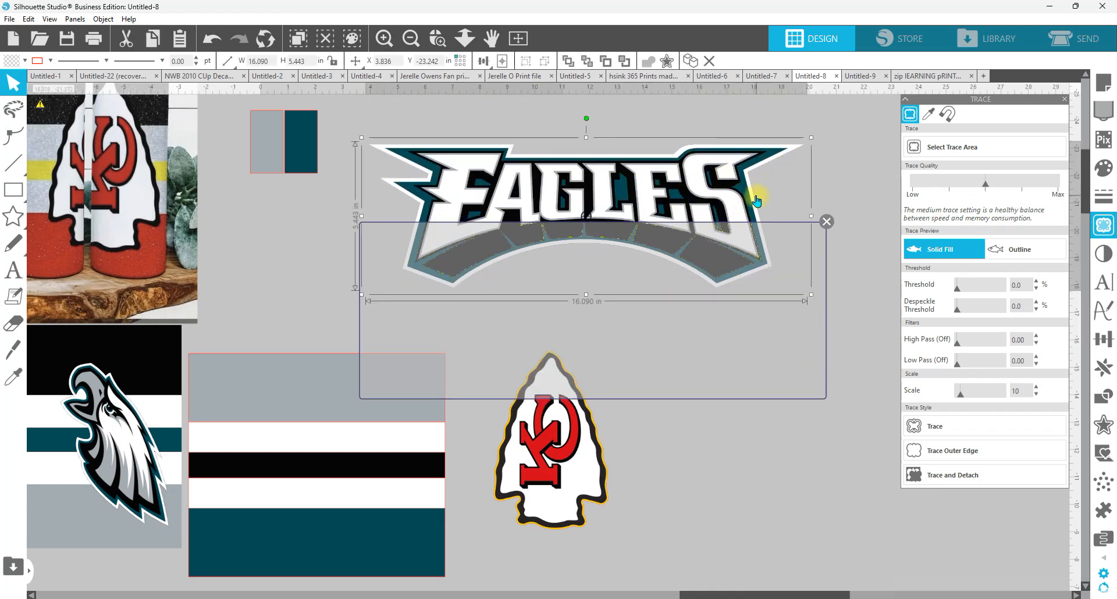
click(1105, 256)
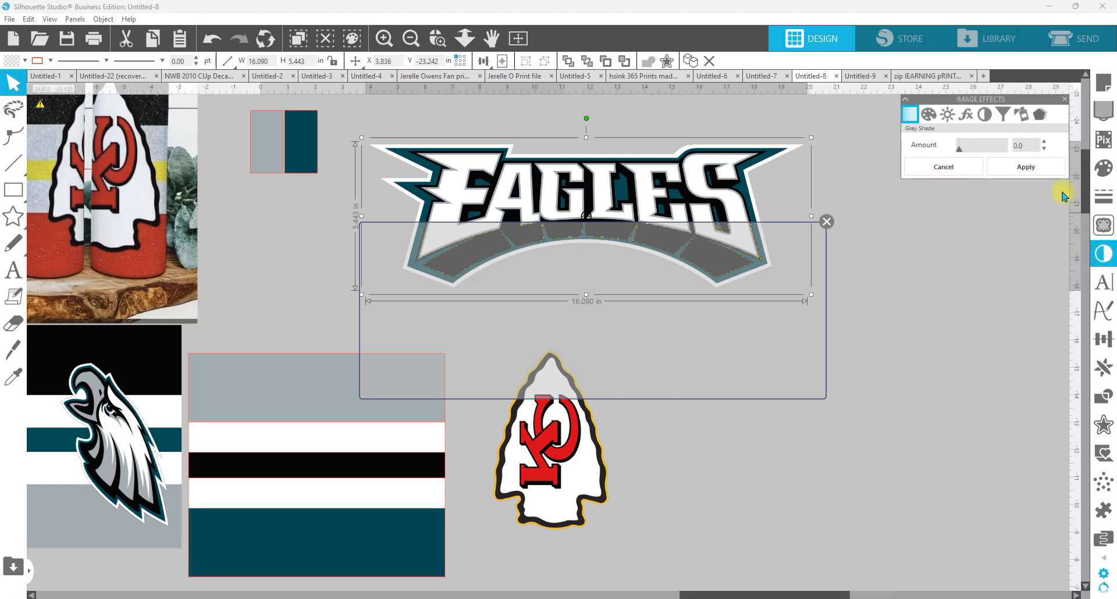
click(984, 116)
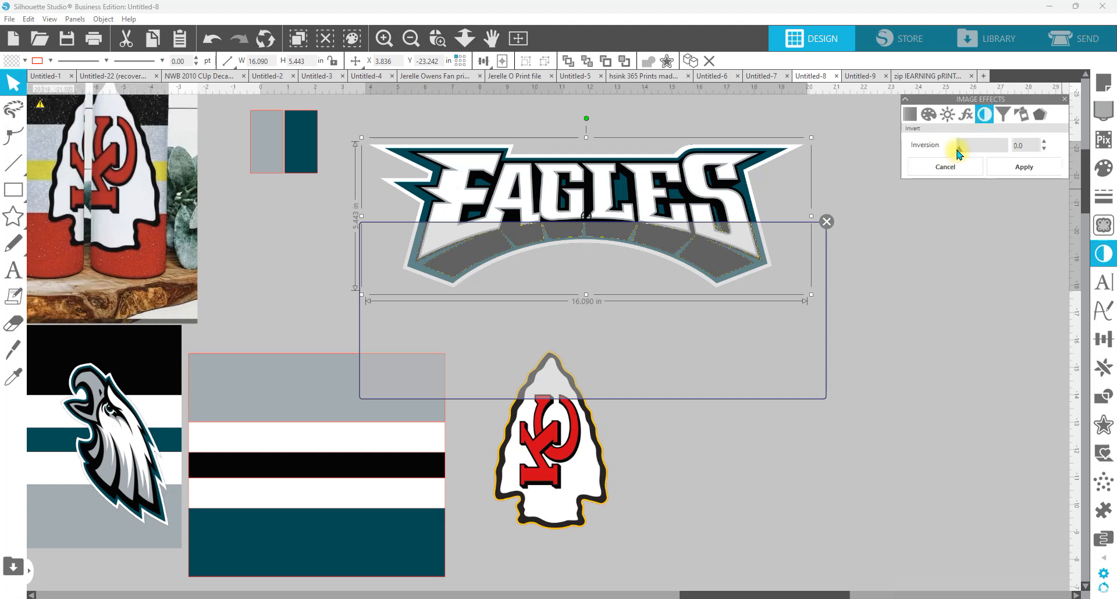
drag(959, 154, 1048, 145)
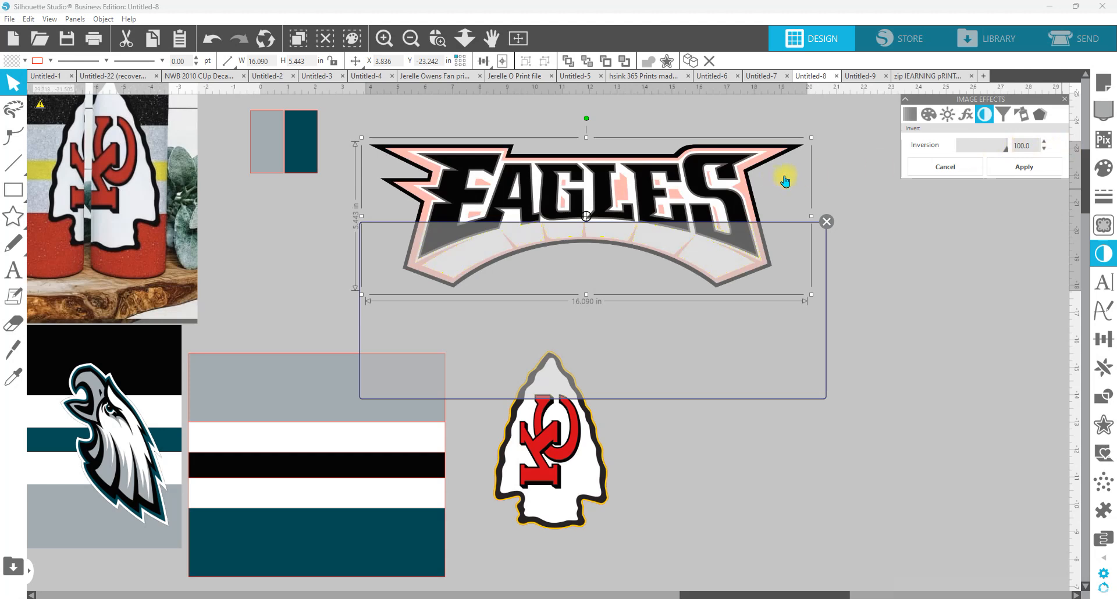
drag(735, 329, 737, 239)
click(1036, 161)
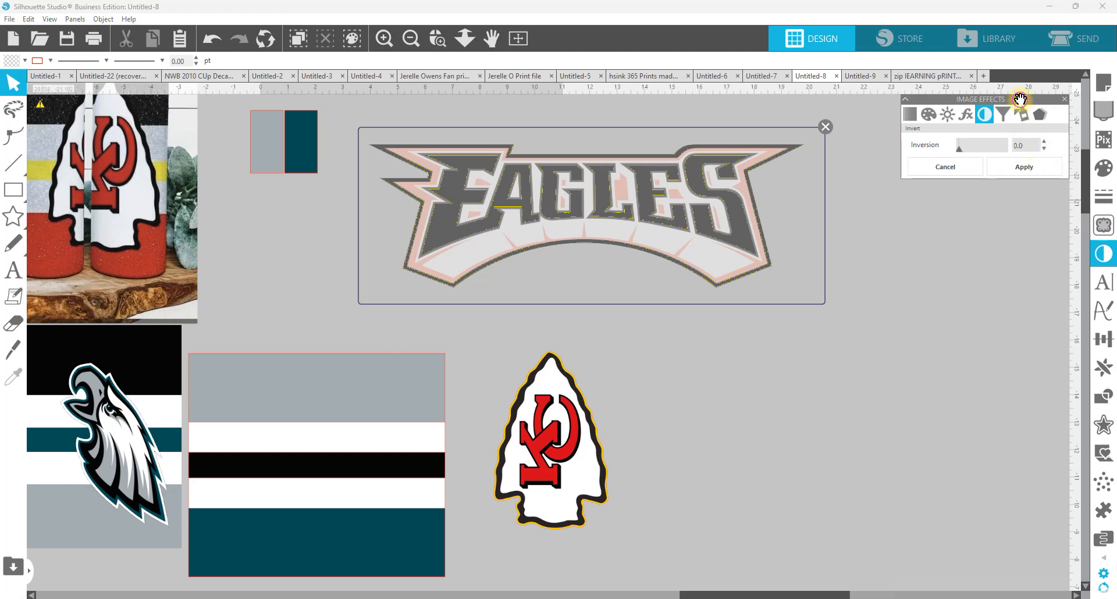
Step: Trace and detach the inverted Eagles wordmark at a 30% threshold, and delete the leftover original image
drag(1018, 99, 971, 251)
click(1105, 225)
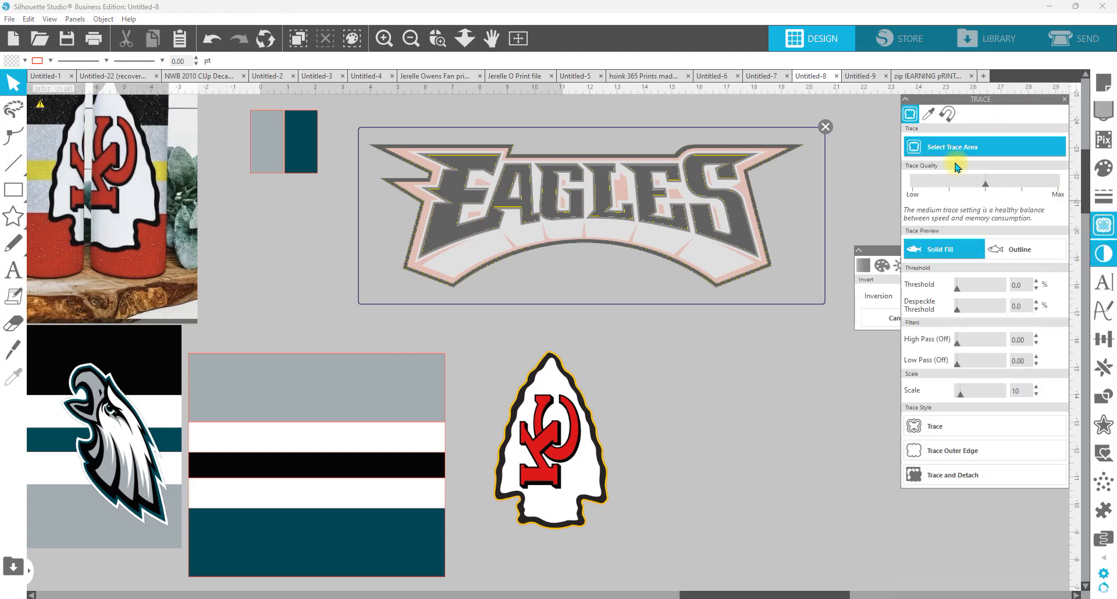
drag(964, 294, 971, 294)
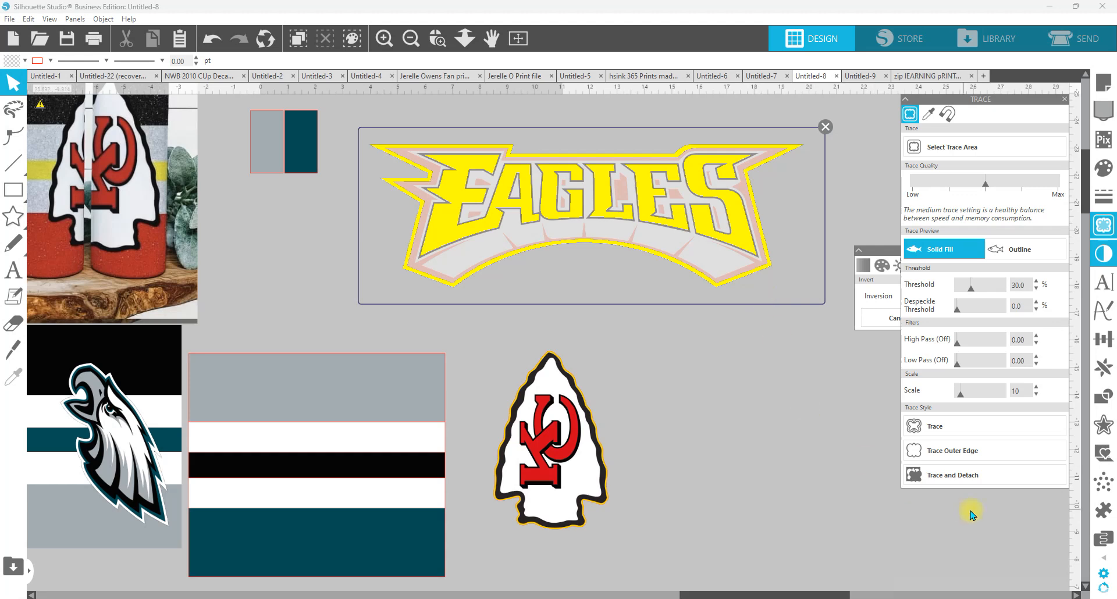
click(932, 482)
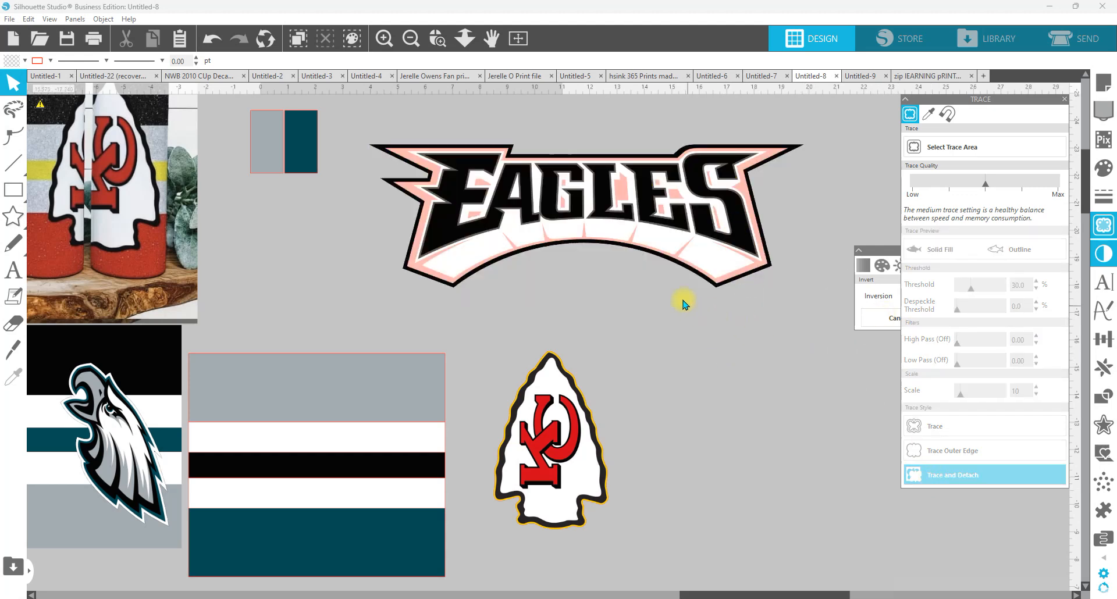
click(763, 274)
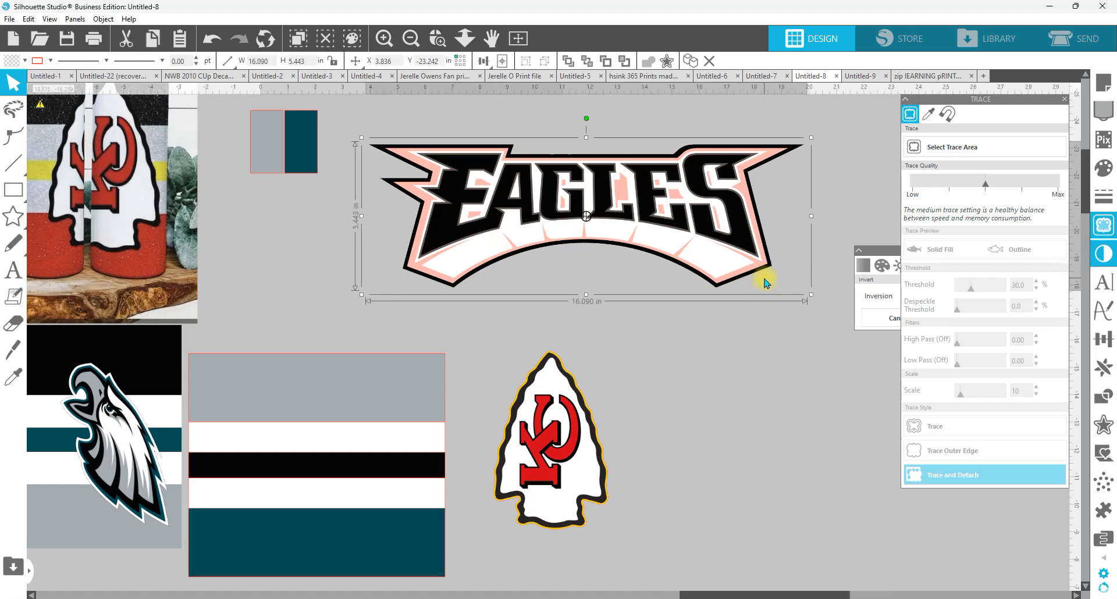
click(764, 282)
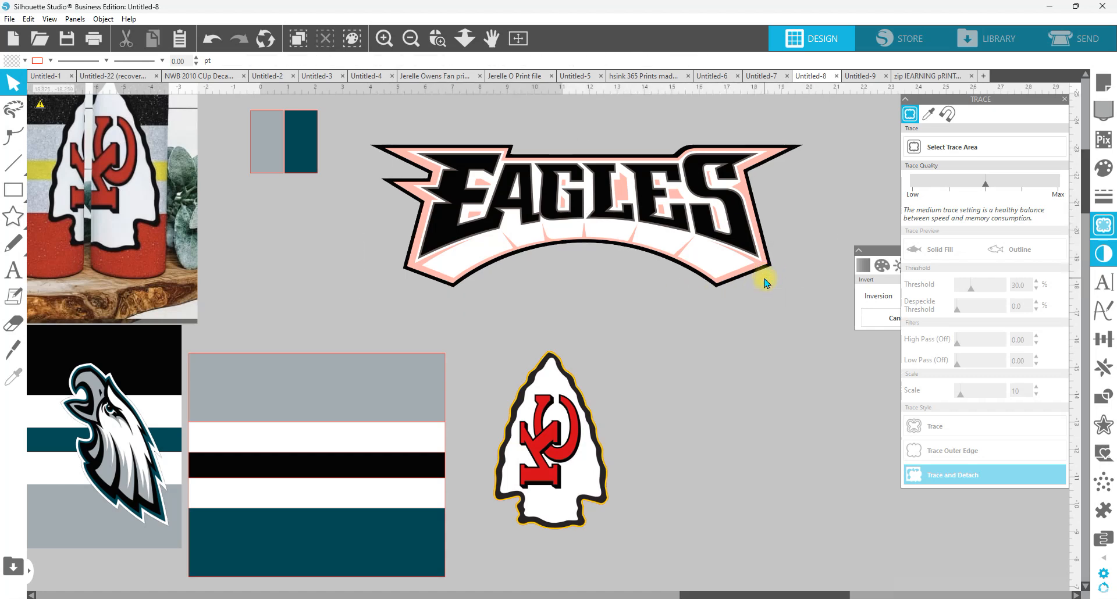
Step: Restore the detached Eagles wordmark's original colors by setting its inversion to 0
click(738, 232)
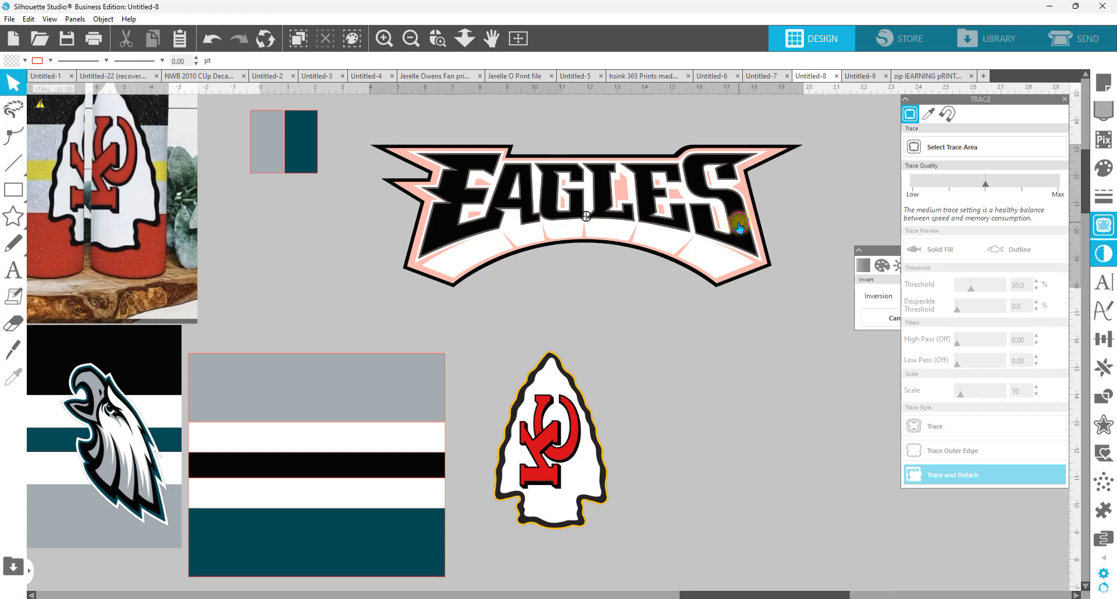
click(879, 250)
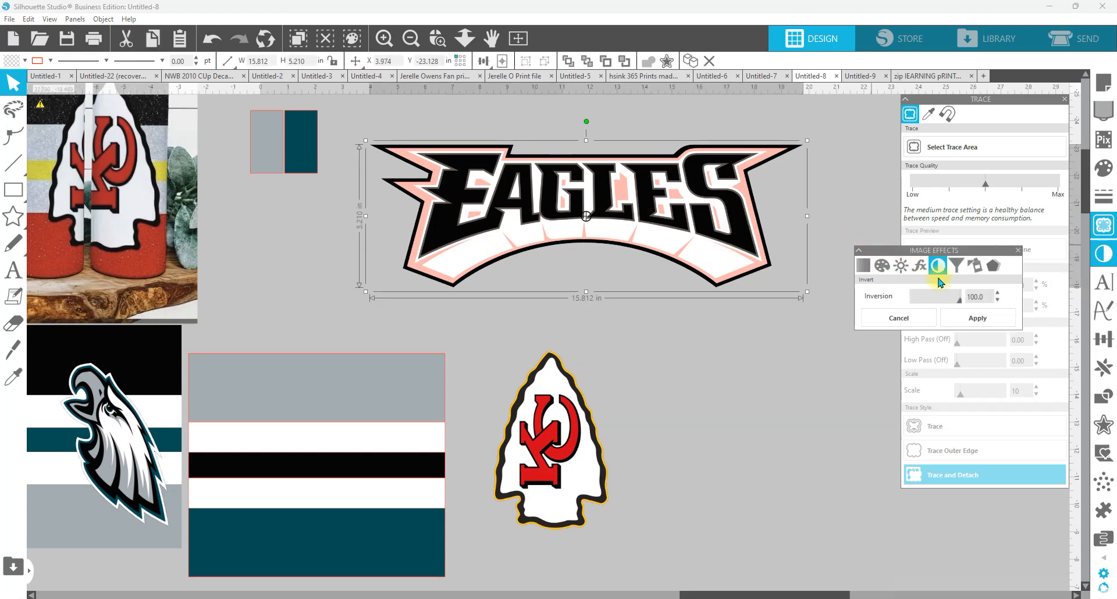
drag(960, 304, 867, 309)
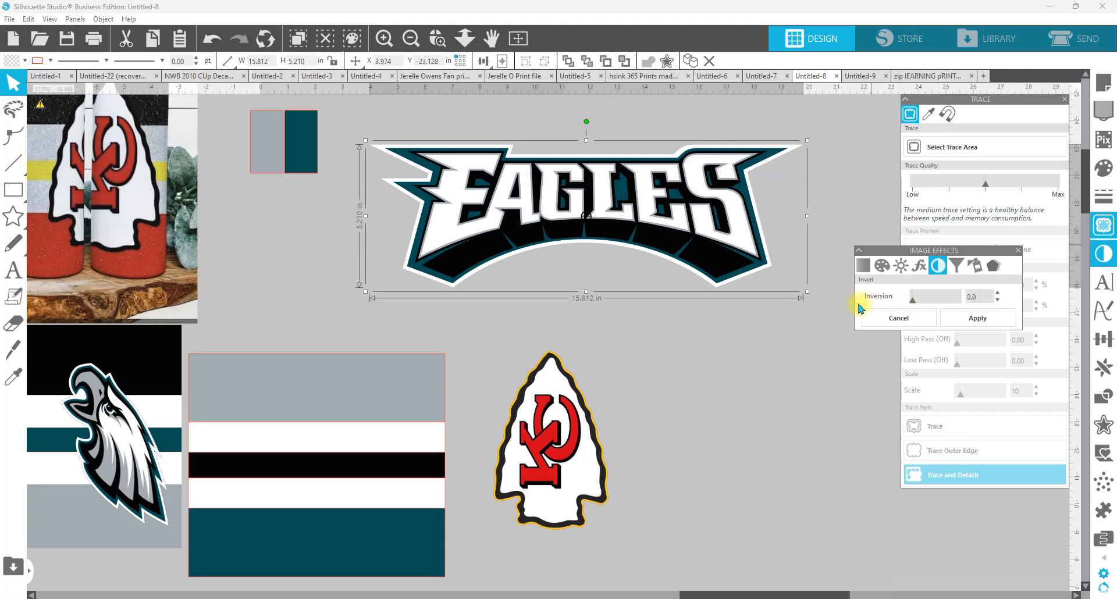
click(706, 364)
Step: Scale the detached wordmark to about 7.84 × 2.58 in and place it over the wrap's gray and upper white bands
drag(546, 205, 527, 237)
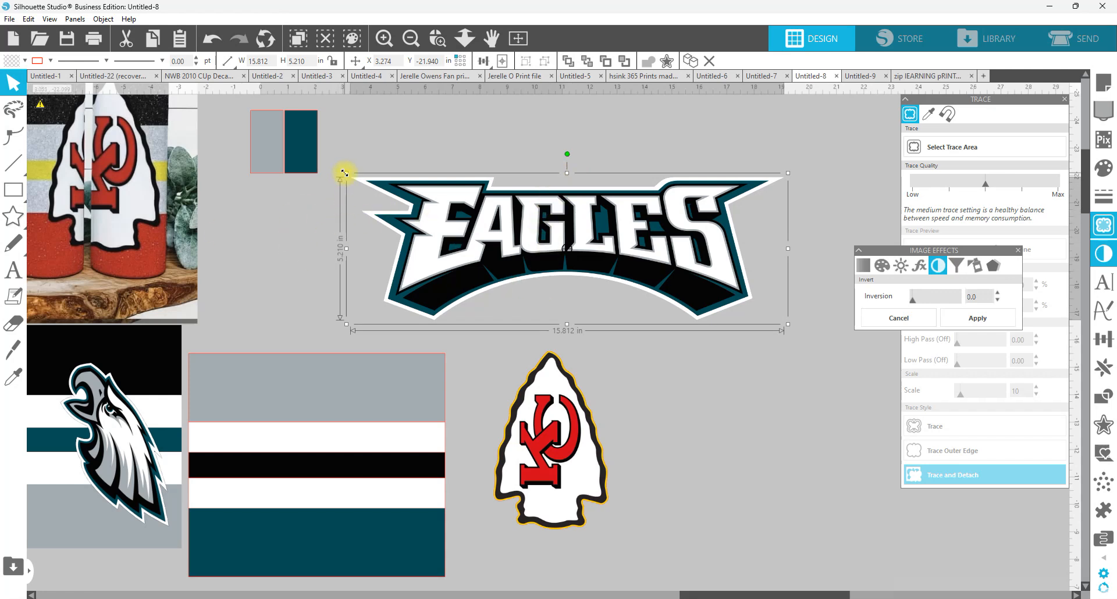
drag(344, 173, 565, 245)
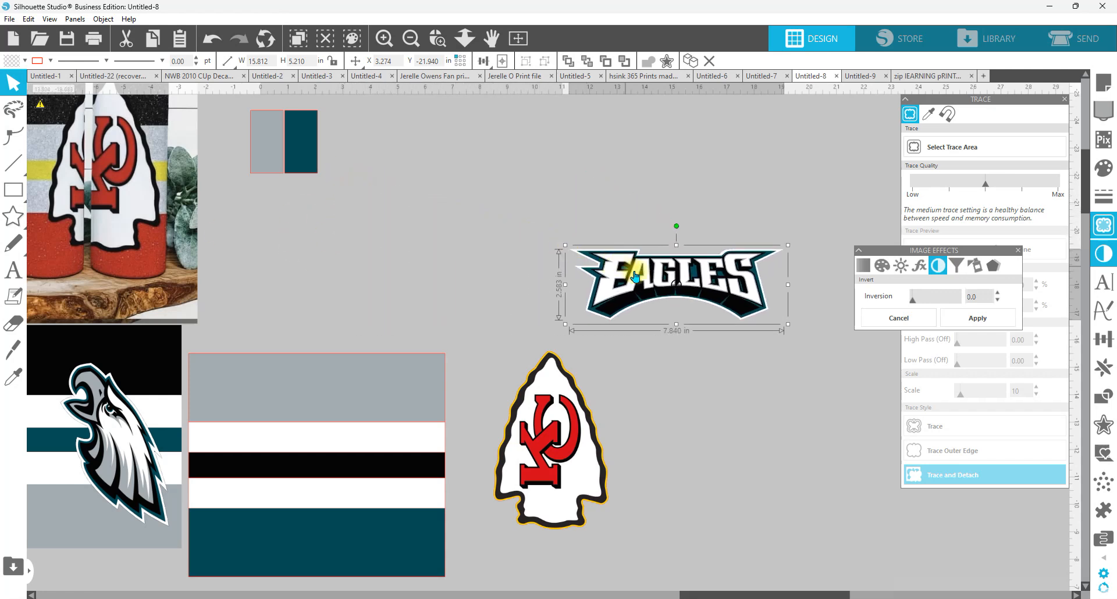
drag(635, 276, 320, 412)
right_click(297, 302)
click(344, 536)
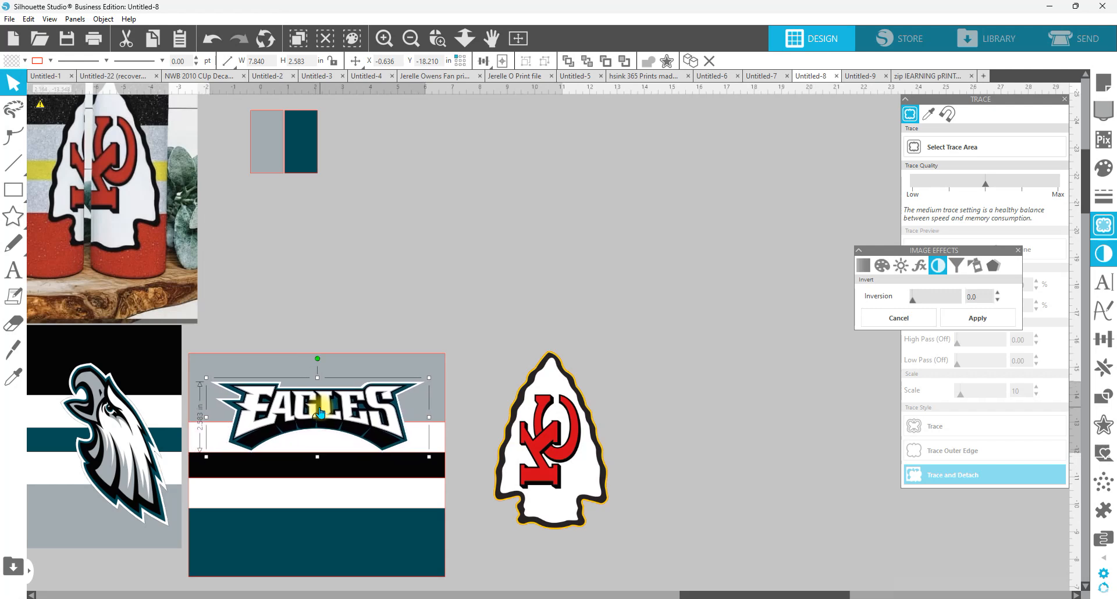
click(127, 448)
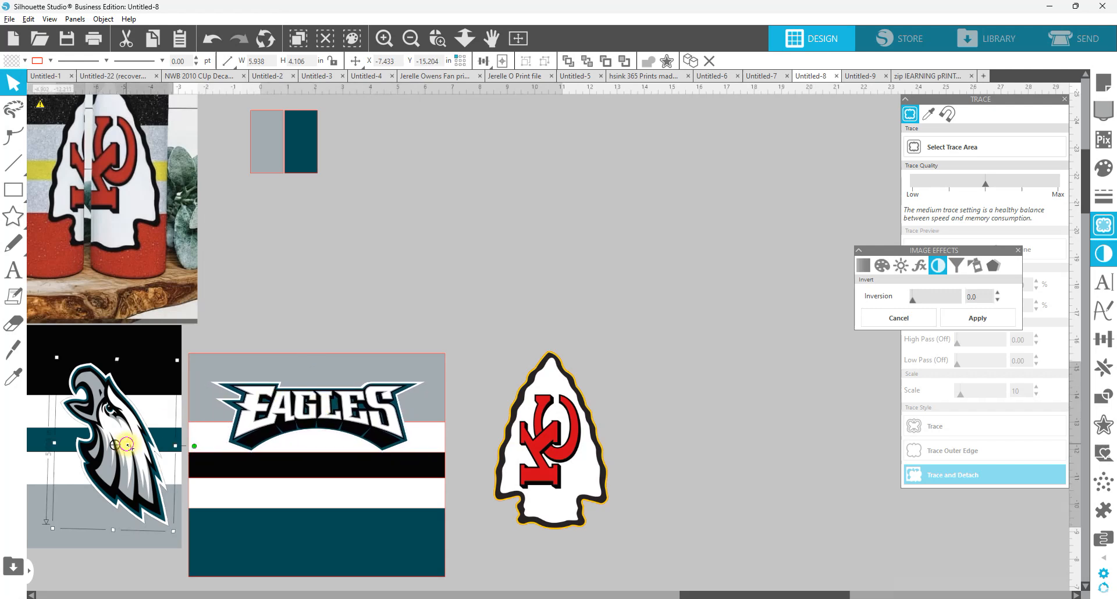
drag(127, 446, 325, 476)
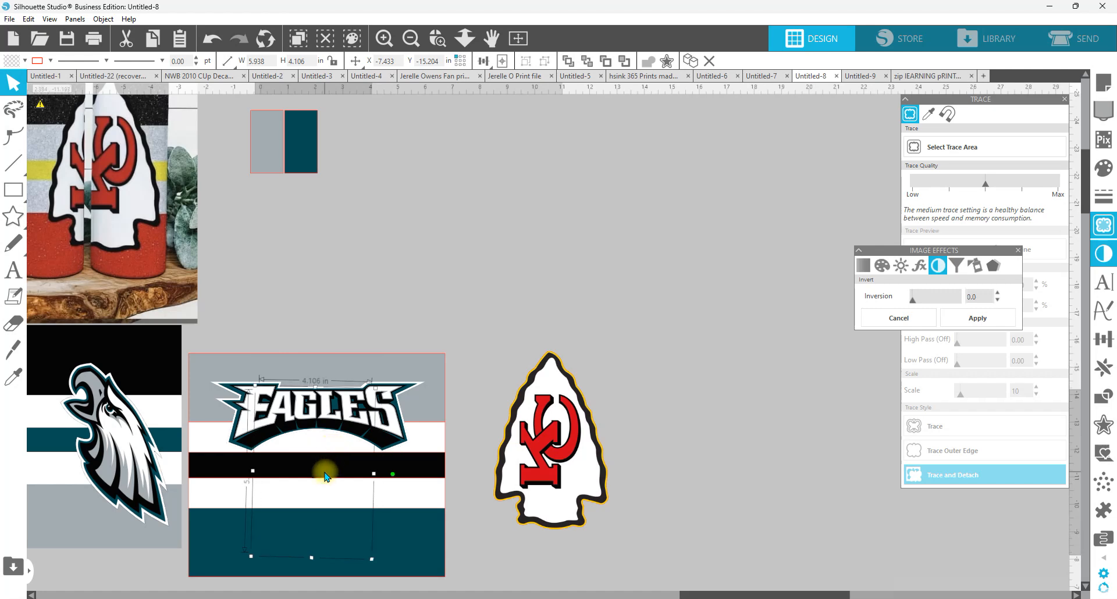
right_click(325, 475)
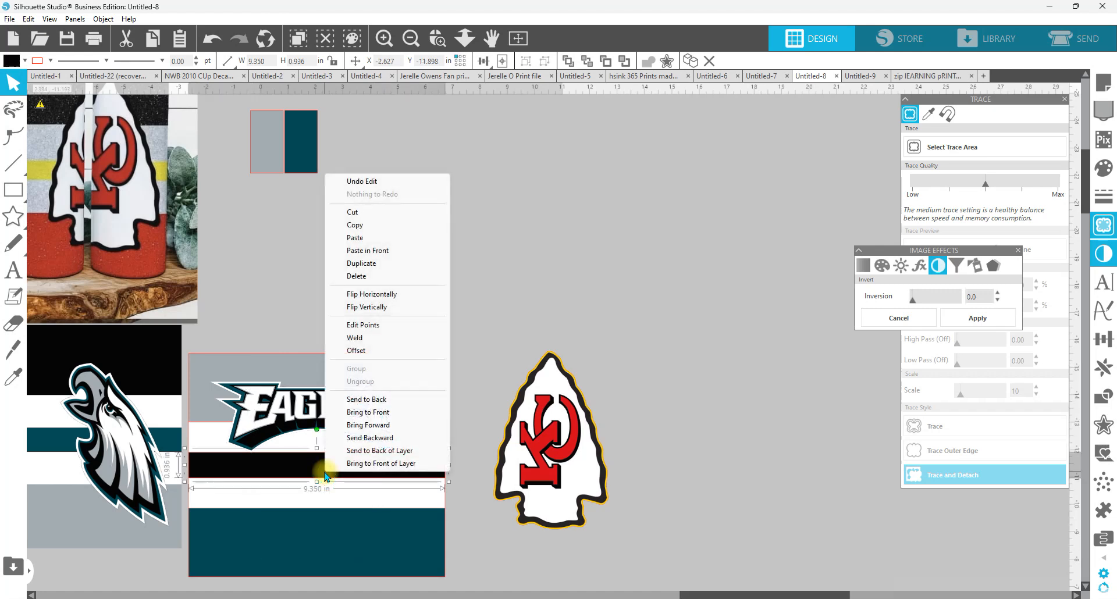
click(265, 248)
key(ctrl+z)
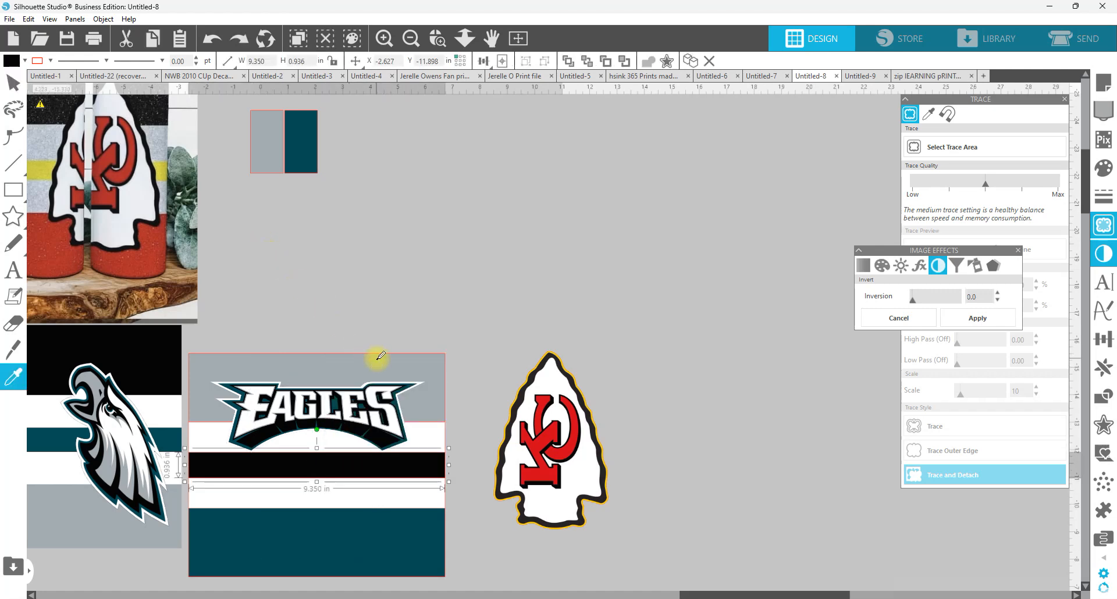
key(ctrl+z)
key(ctrl+z)
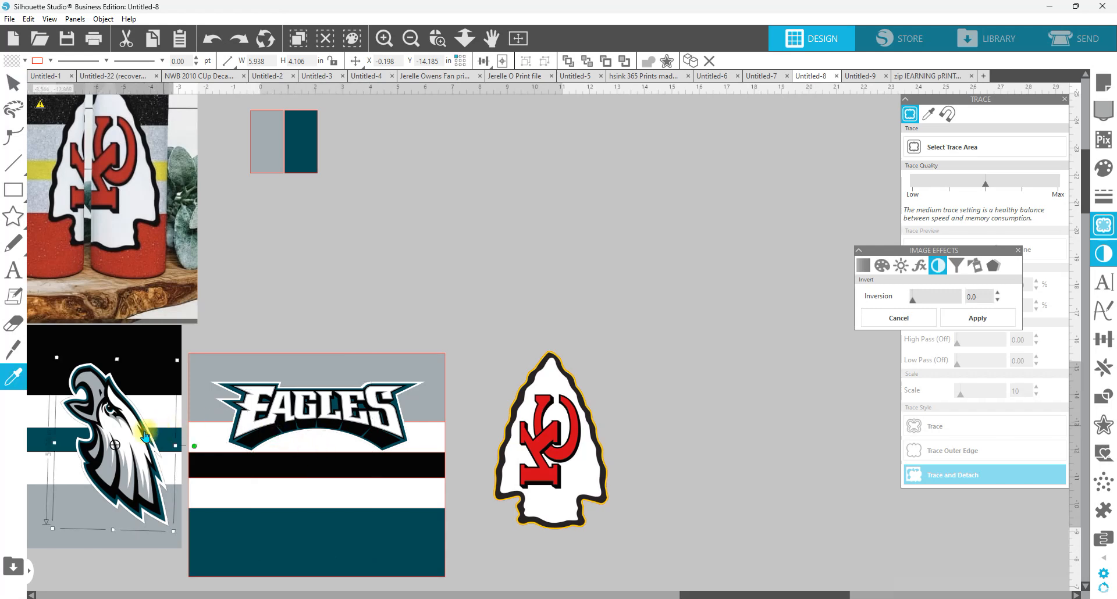
Step: Duplicate the eagle head logo, move the copy above the new wrap and bring it to the front
click(120, 458)
right_click(126, 456)
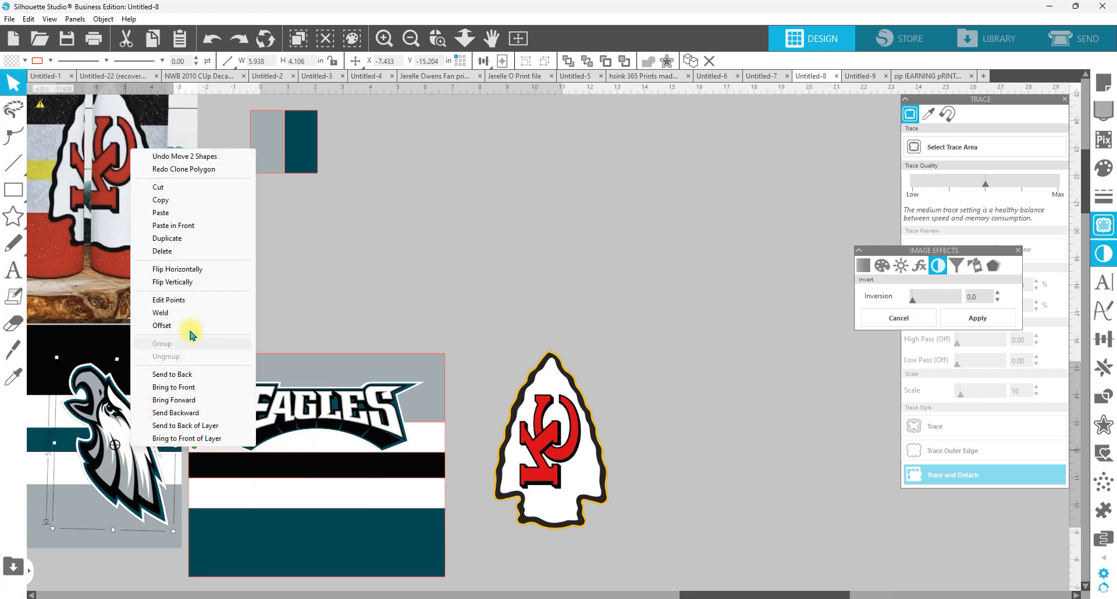
click(186, 237)
drag(131, 434, 361, 308)
right_click(361, 308)
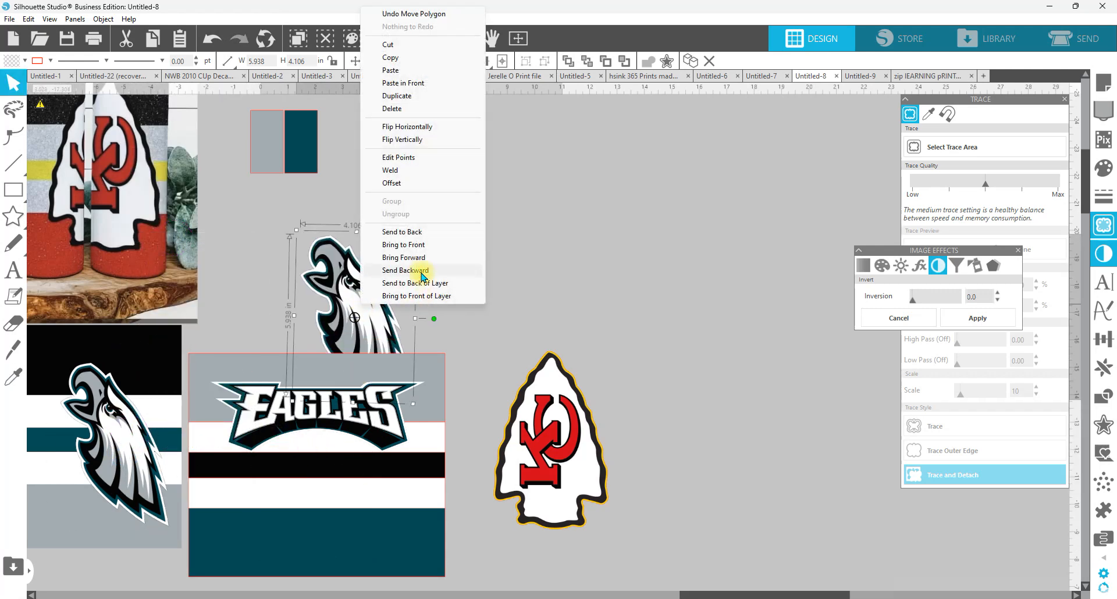
click(425, 249)
Step: Rotate the eagle head copy to face left, scale it to about 4.43 × 3.06 in and place it beneath the EAGLES lettering
drag(433, 319, 368, 239)
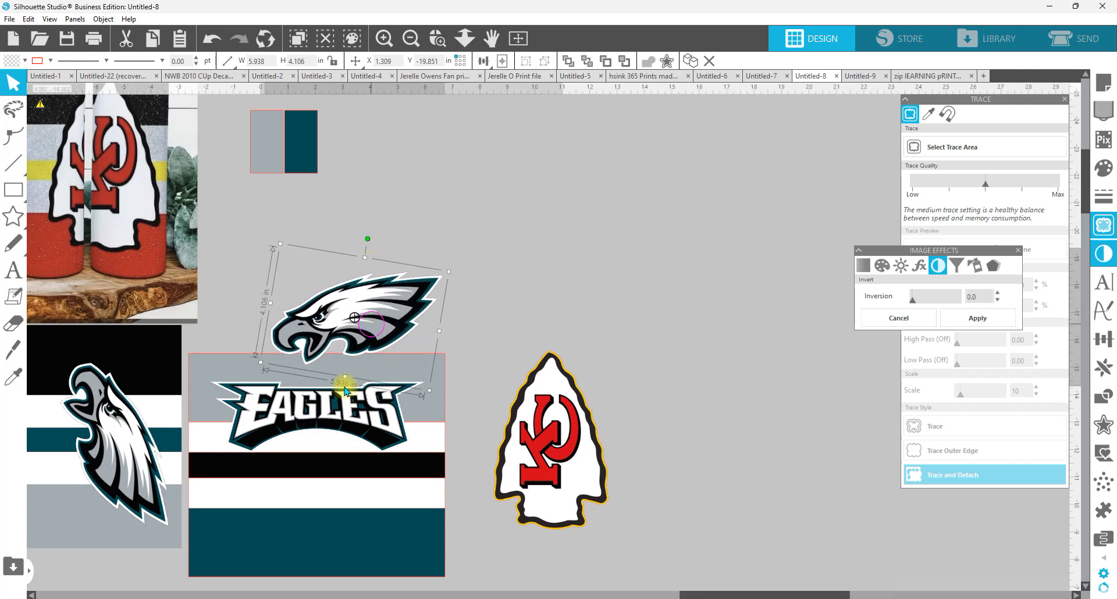
drag(372, 329, 333, 484)
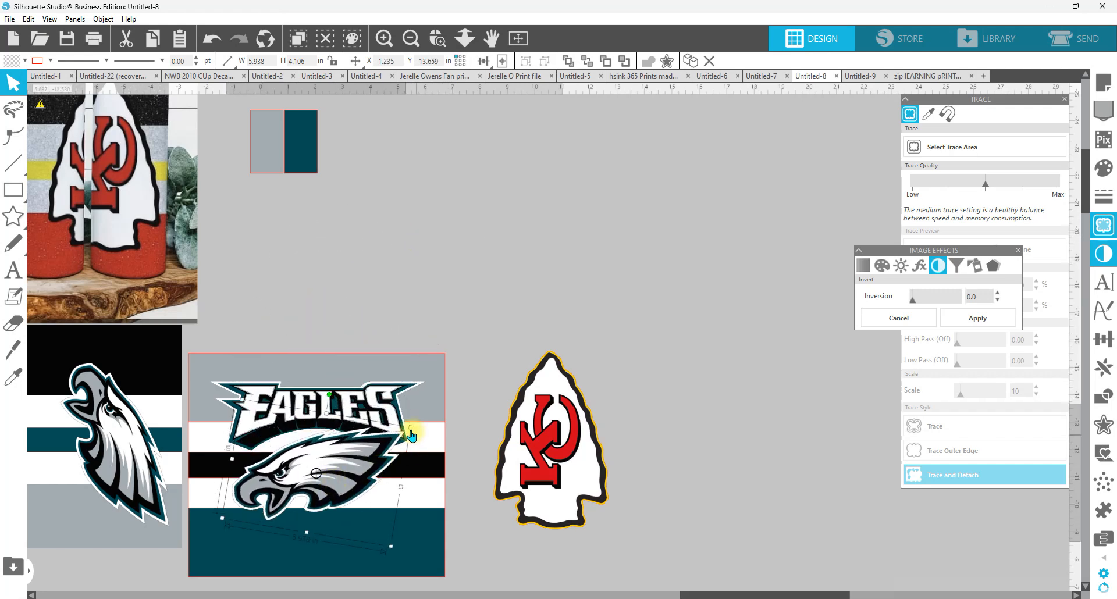
drag(410, 429, 362, 452)
drag(303, 475, 324, 440)
drag(324, 386, 339, 389)
drag(340, 441, 346, 442)
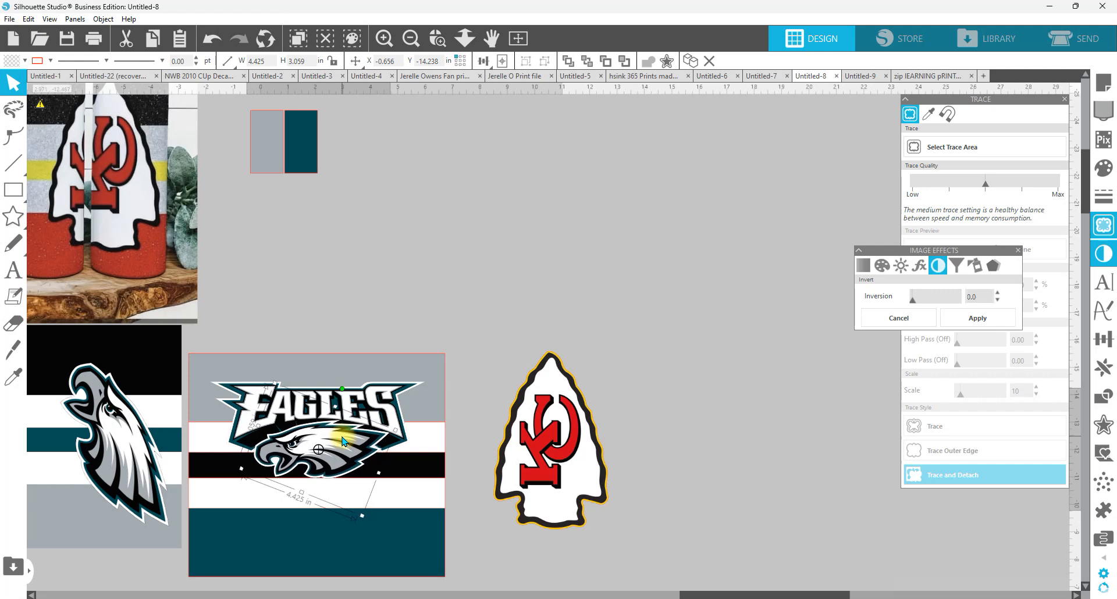
click(438, 39)
drag(242, 357, 526, 549)
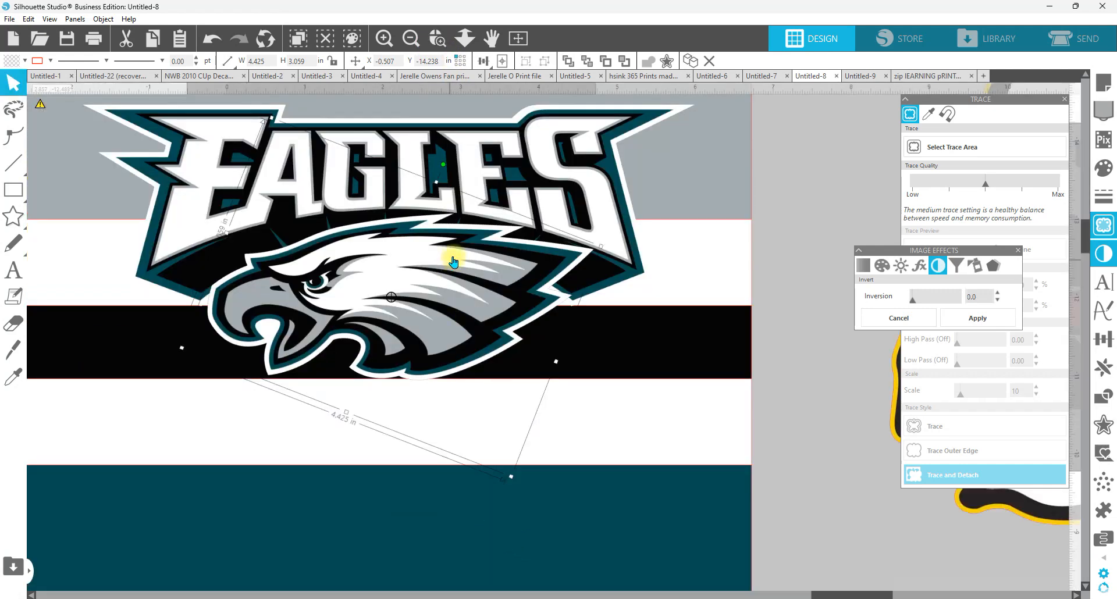
click(20, 271)
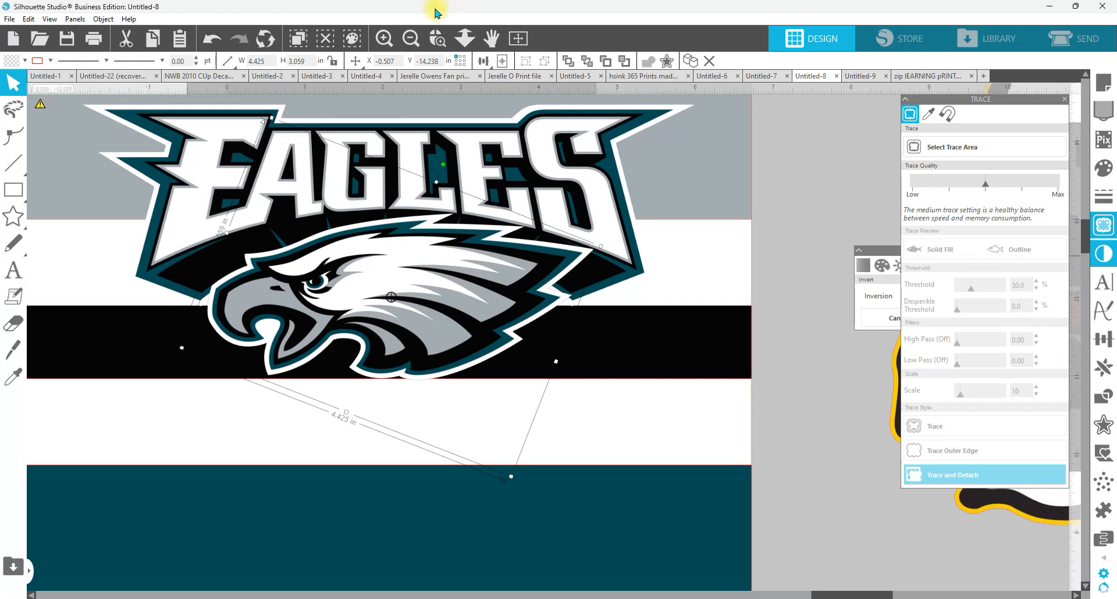
Step: Move the teal vertical EAGLES lettering out of the finished reference wrap to the empty area below it
click(465, 37)
drag(346, 299, 280, 356)
drag(157, 477, 418, 467)
click(312, 216)
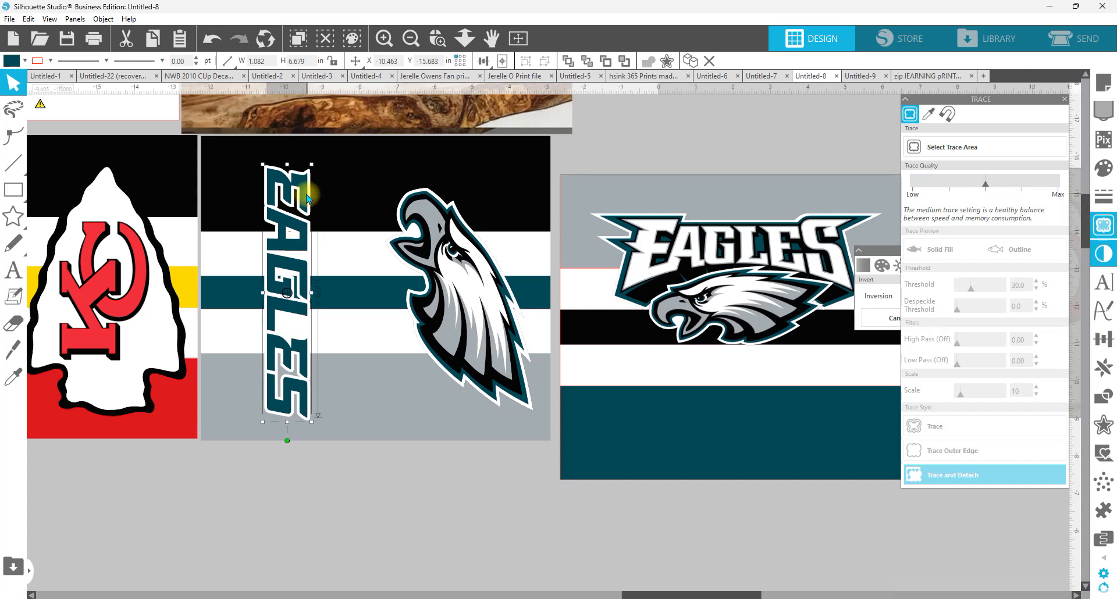
drag(312, 217, 354, 504)
scroll(348, 472, down, 5)
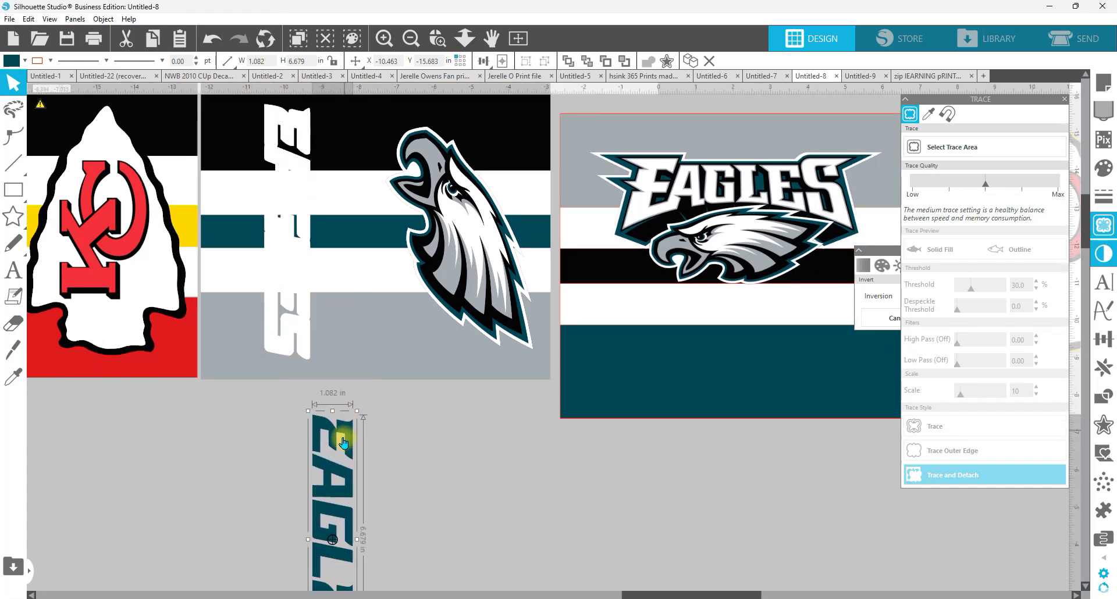
drag(347, 411, 352, 396)
scroll(399, 395, down, 2)
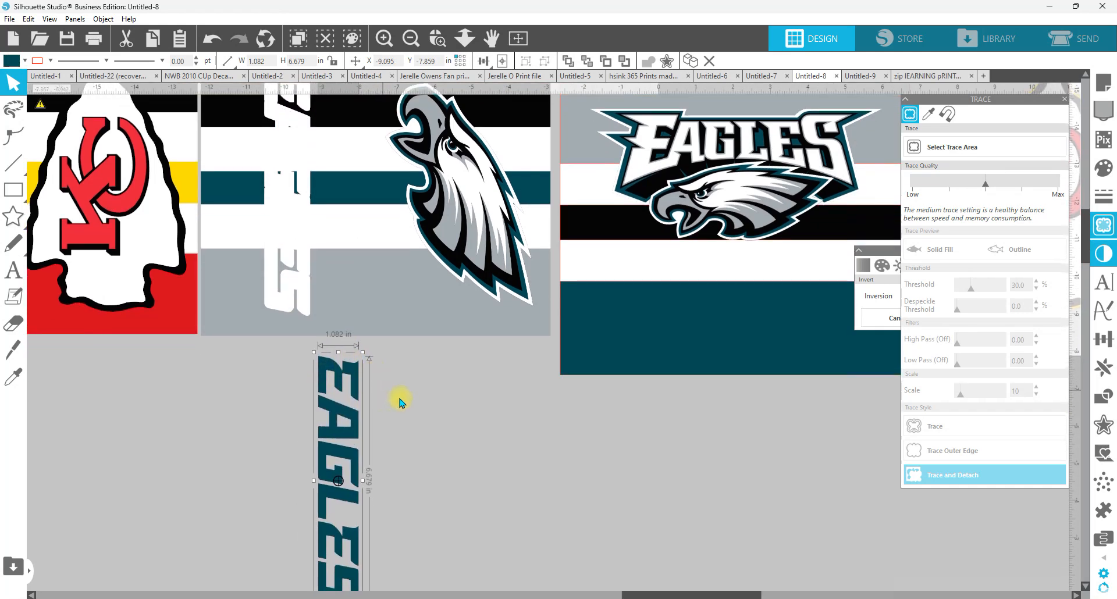
scroll(342, 381, down, 2)
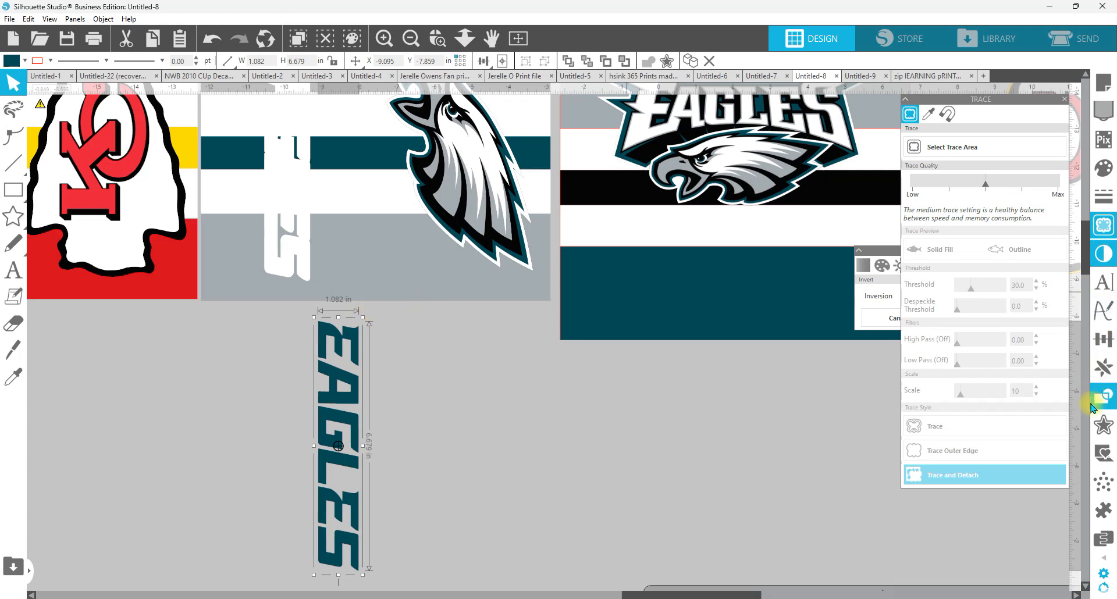
Step: Create a 0.070 in offset with rounded corners around the teal vertical EAGLES lettering
click(1104, 429)
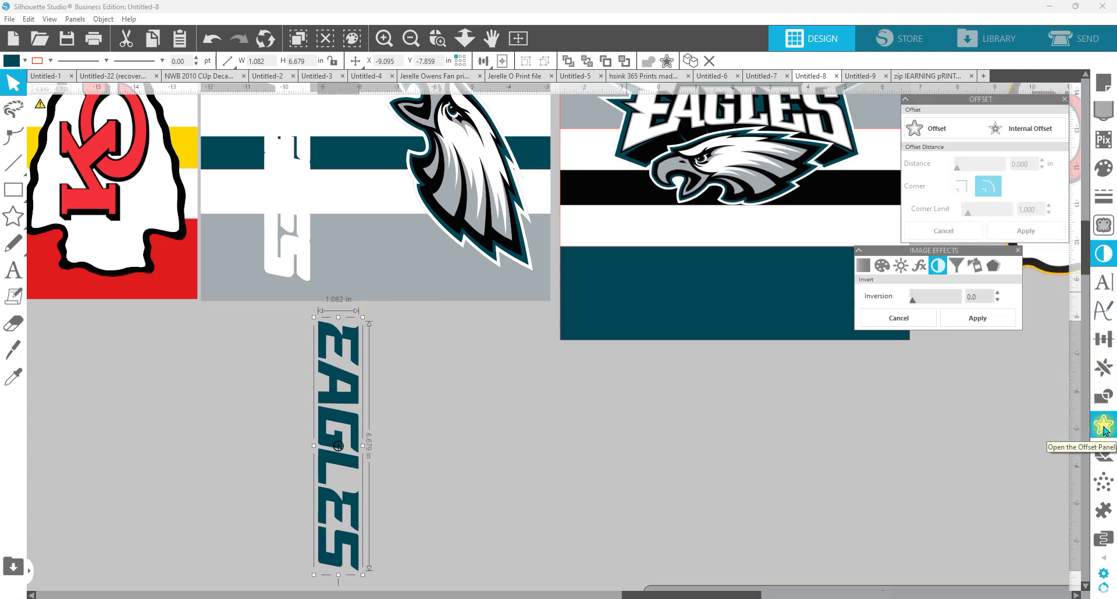
click(938, 128)
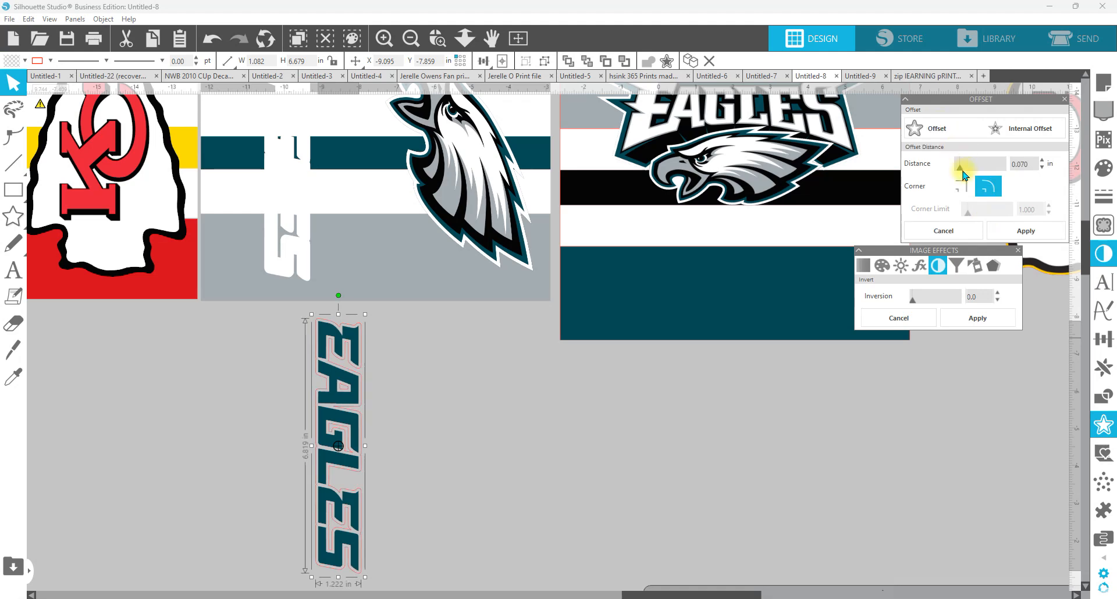
drag(961, 172, 960, 171)
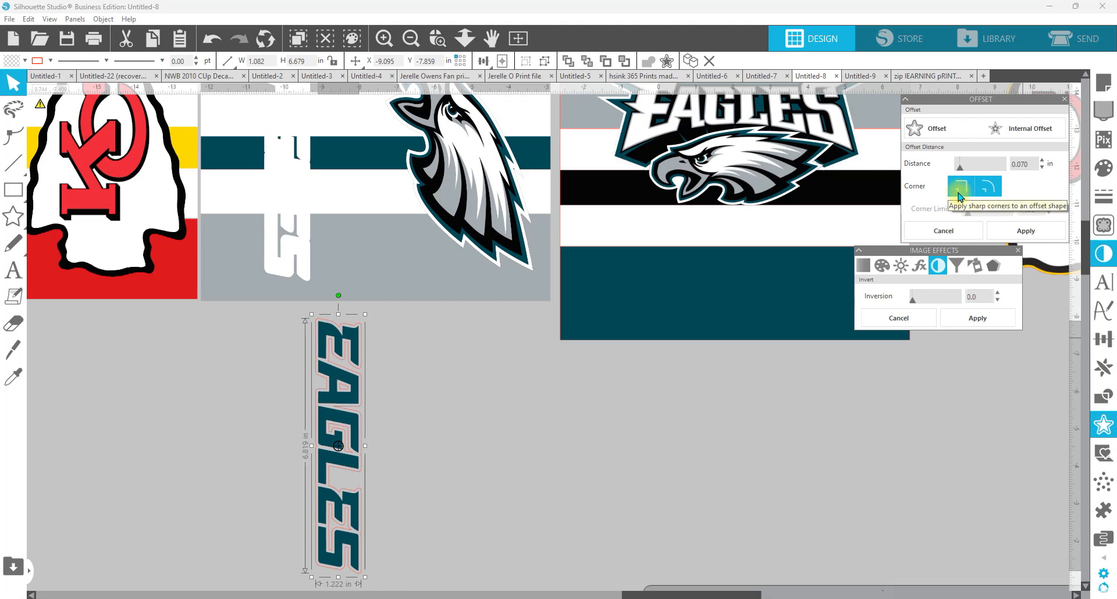
click(1026, 231)
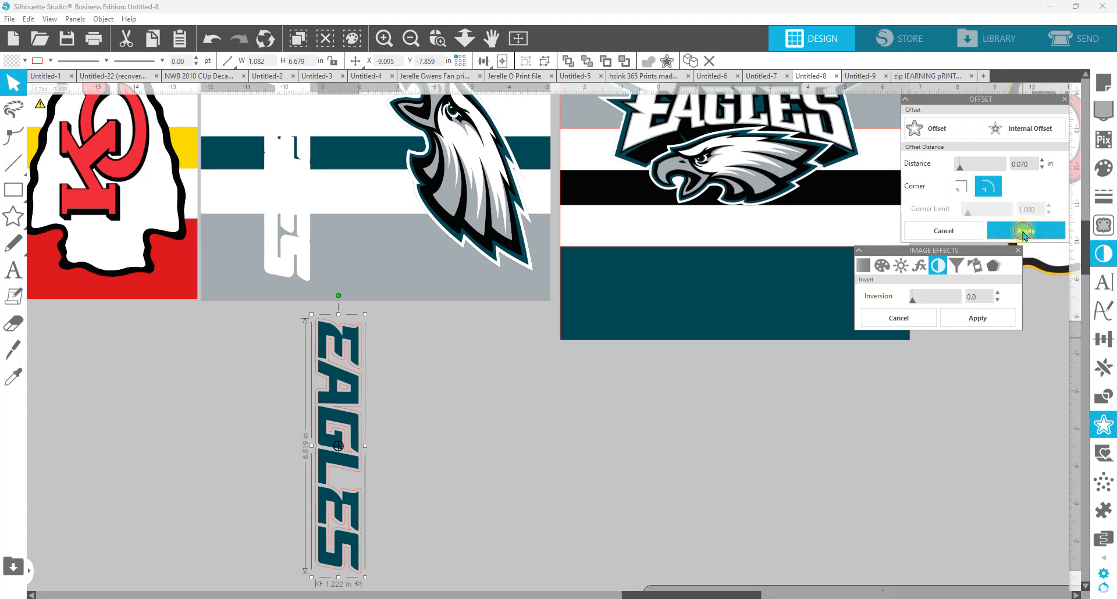
Step: Fill the EAGLES lettering's offset with white and set its line color to white
click(1105, 168)
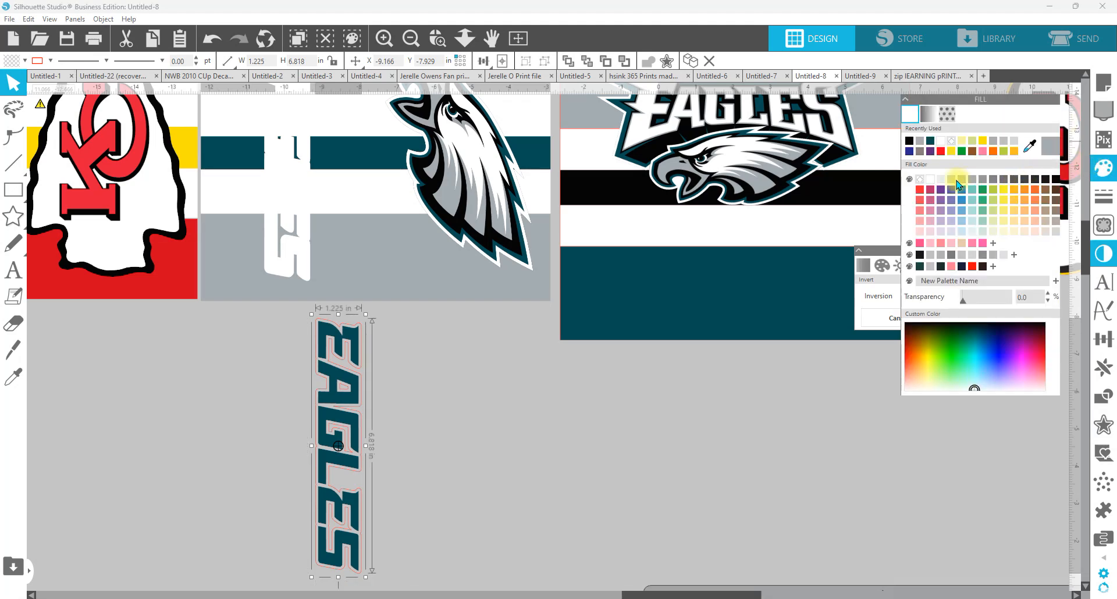
click(931, 179)
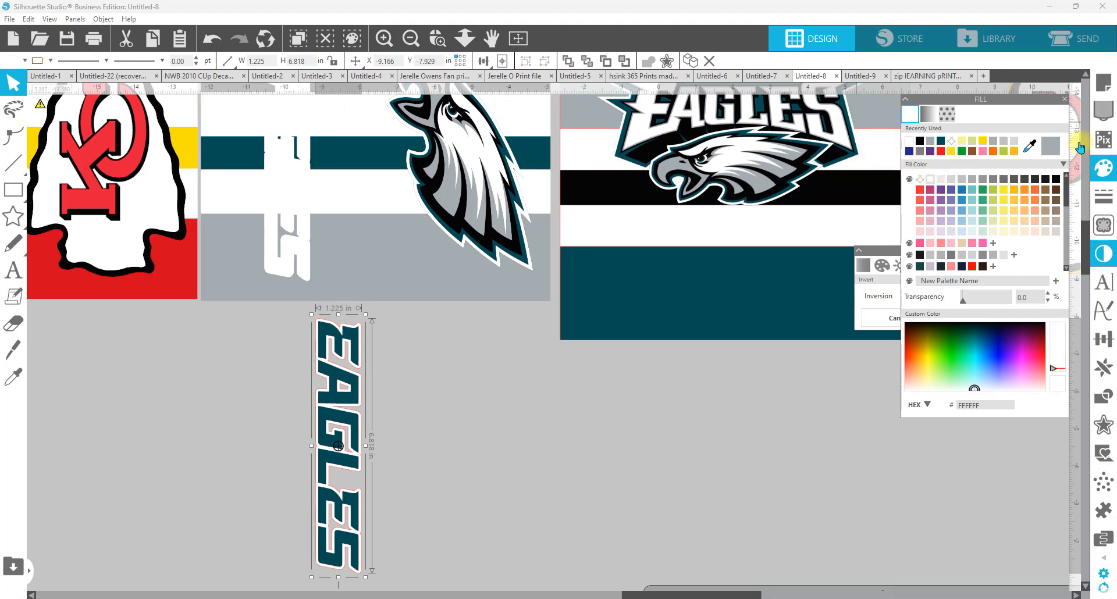
click(1100, 198)
click(929, 114)
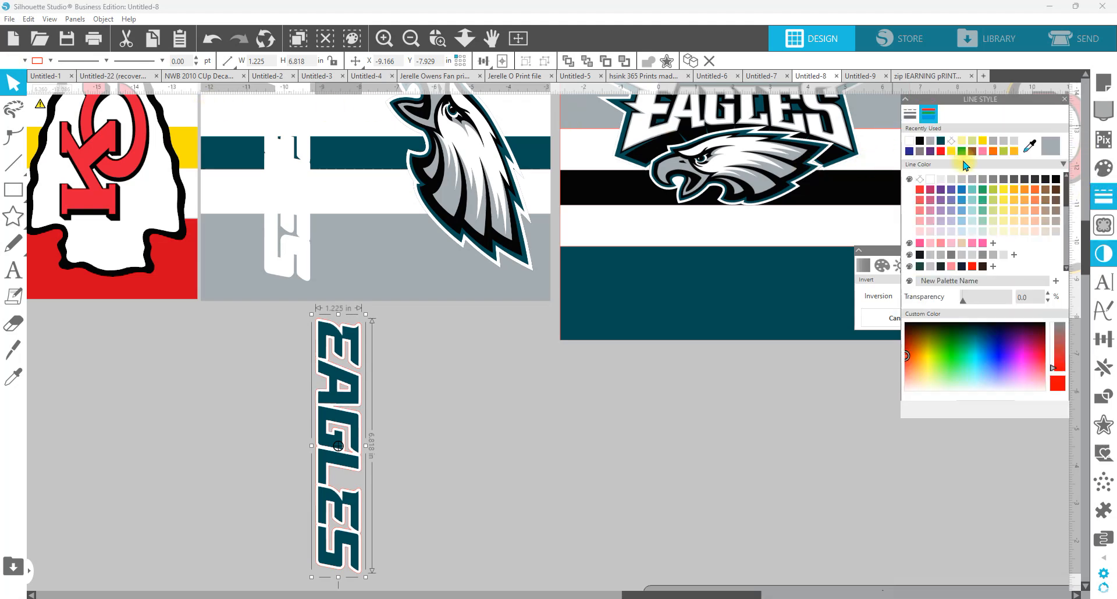
click(918, 180)
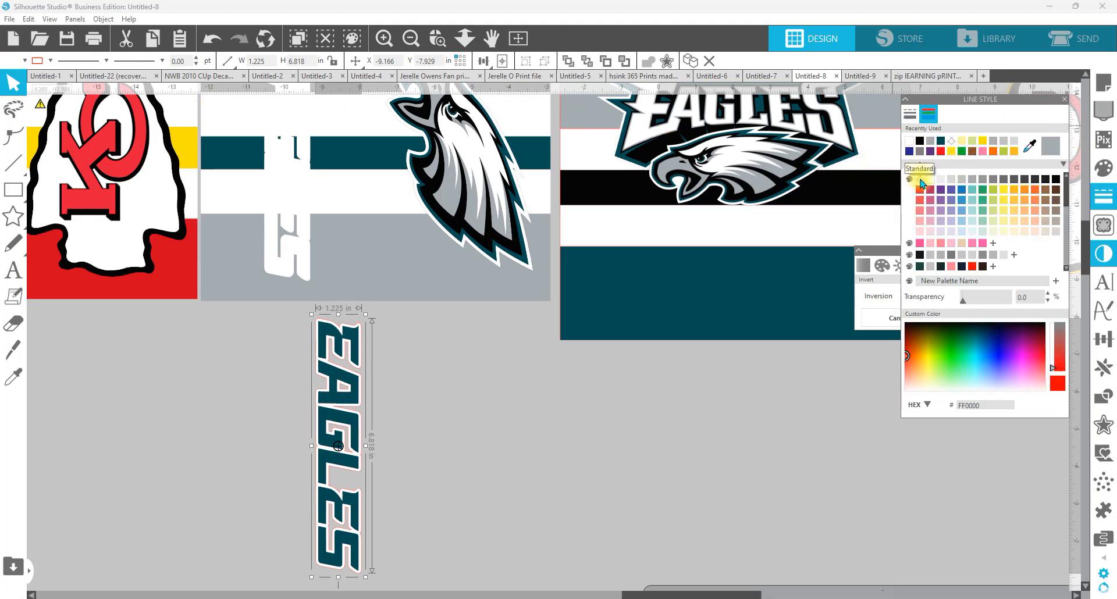
Step: Group the EAGLES lettering with its white offset and rotate the group 90° counterclockwise so it reads horizontally
drag(436, 499, 294, 374)
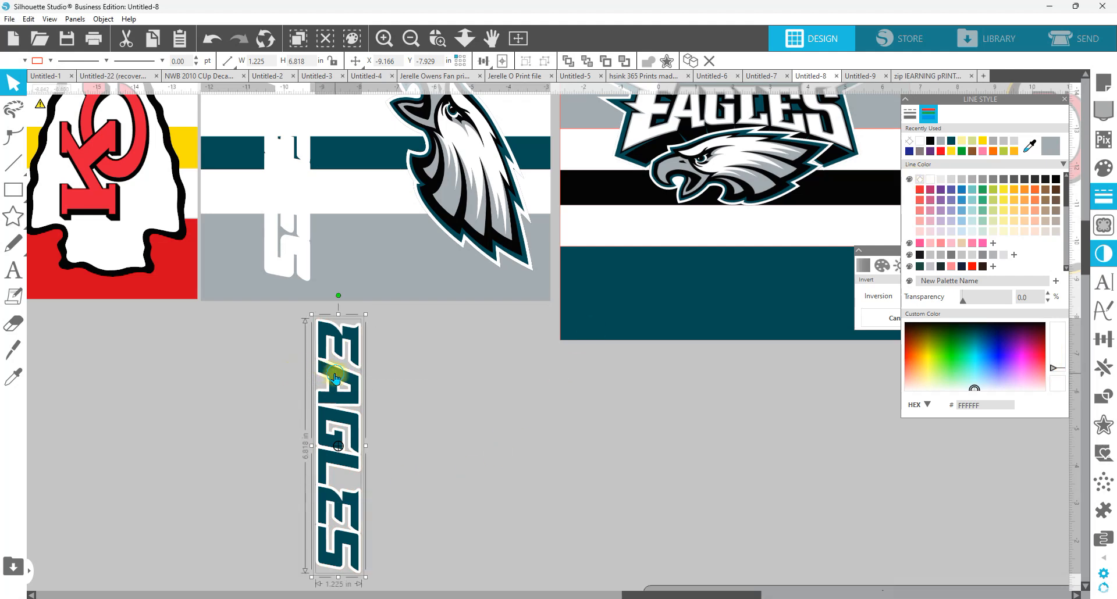
right_click(328, 385)
click(385, 239)
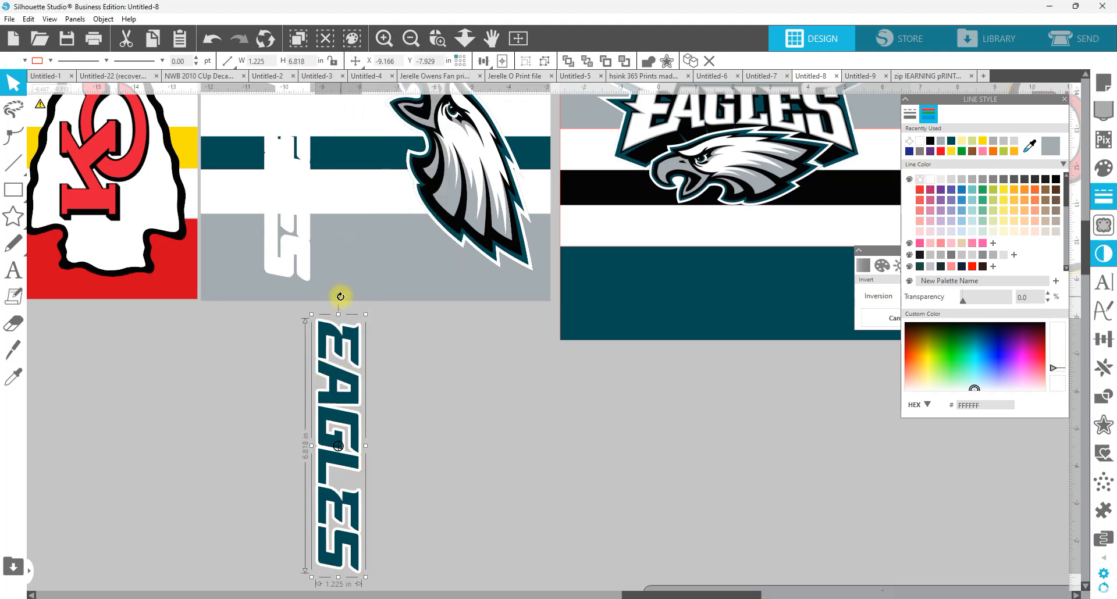
drag(338, 296, 184, 446)
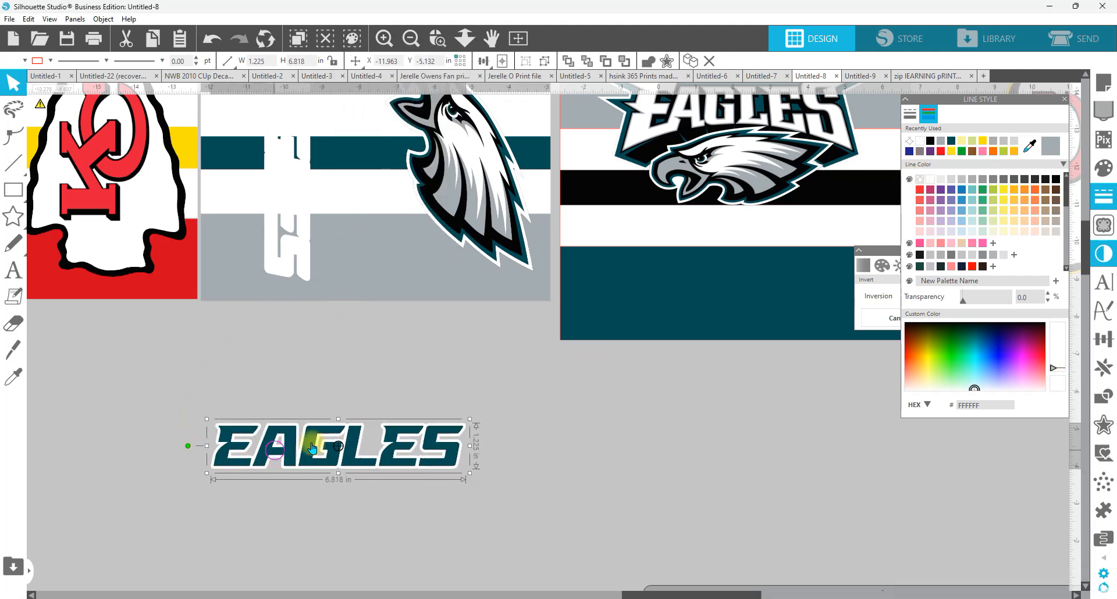
Step: Bring the outlined EAGLES lettering to the front and place it in the teal bottom band of the new wrap
drag(291, 450, 676, 449)
right_click(676, 448)
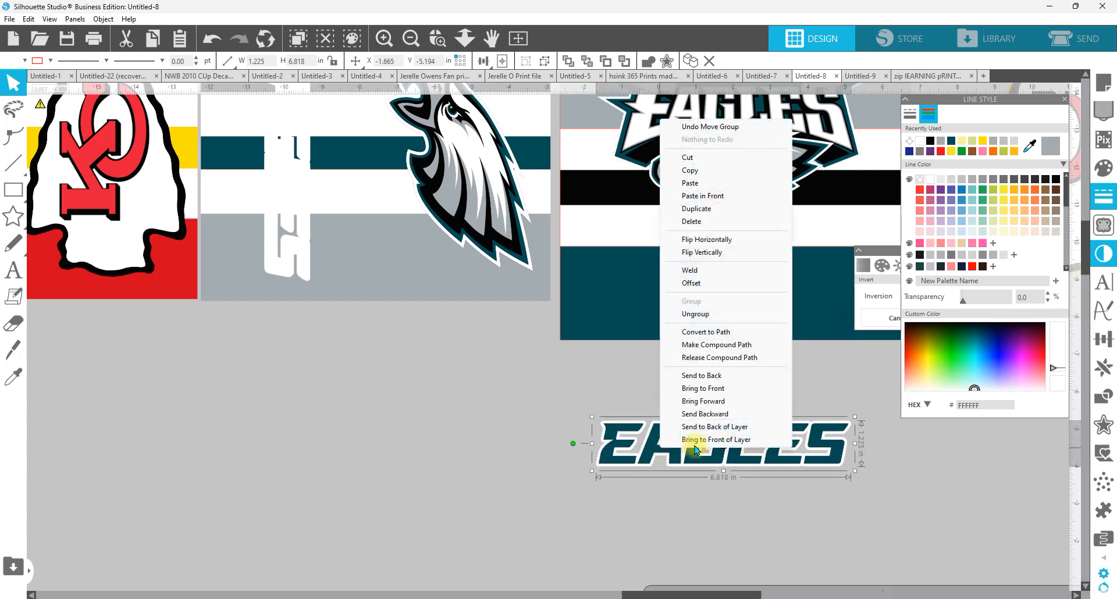
click(715, 388)
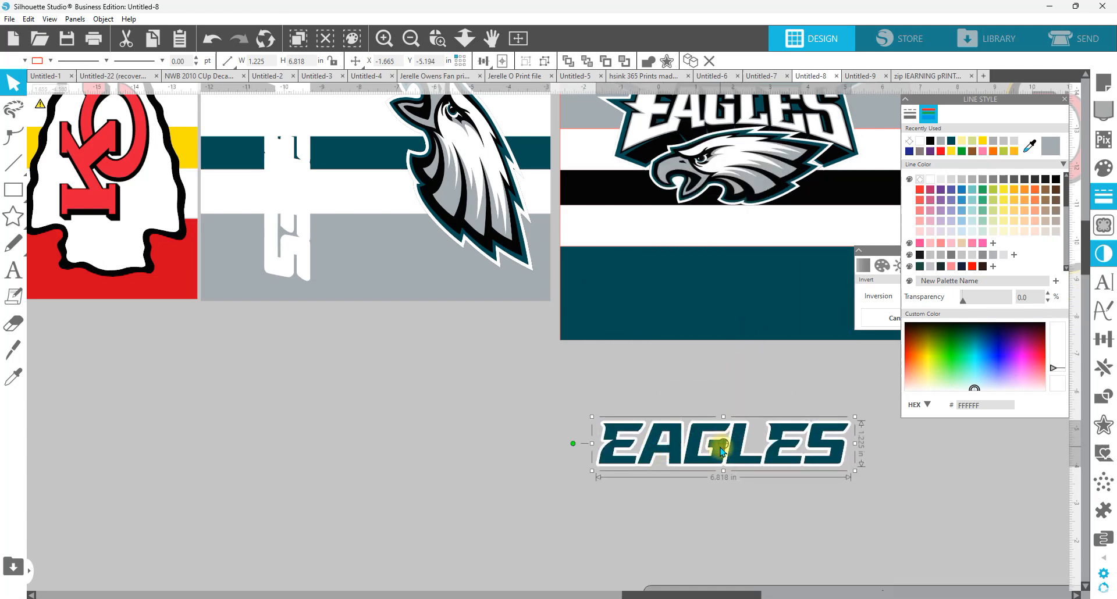
drag(722, 451, 756, 288)
drag(721, 427, 368, 498)
drag(467, 366, 439, 373)
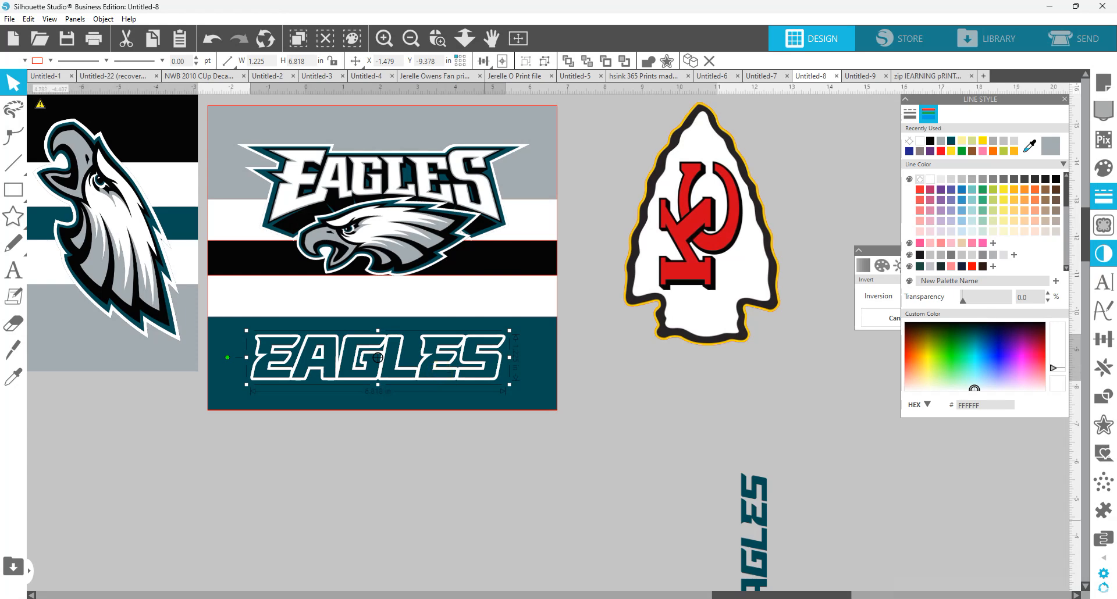
Step: Select all parts of the finished Chiefs wrap and group them into one object
drag(737, 595, 557, 585)
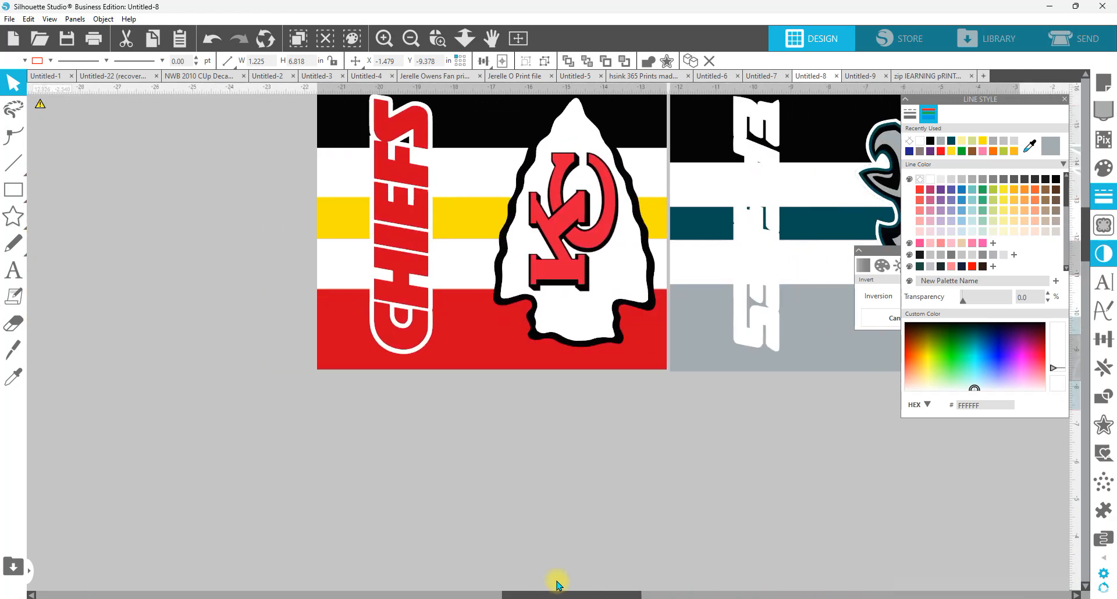
scroll(649, 491, up, 2)
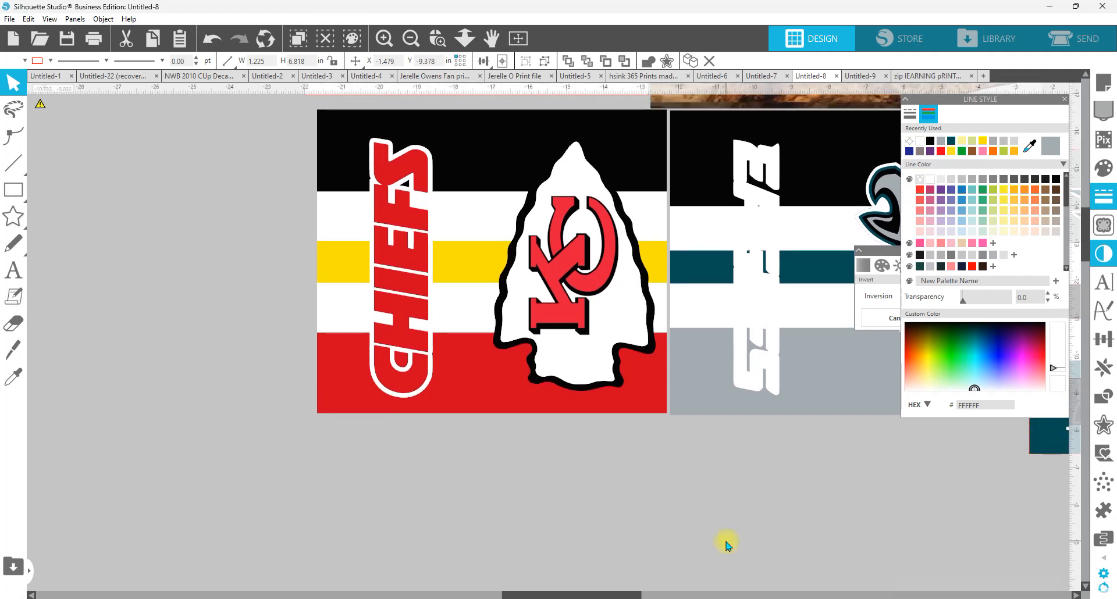
scroll(566, 476, up, 2)
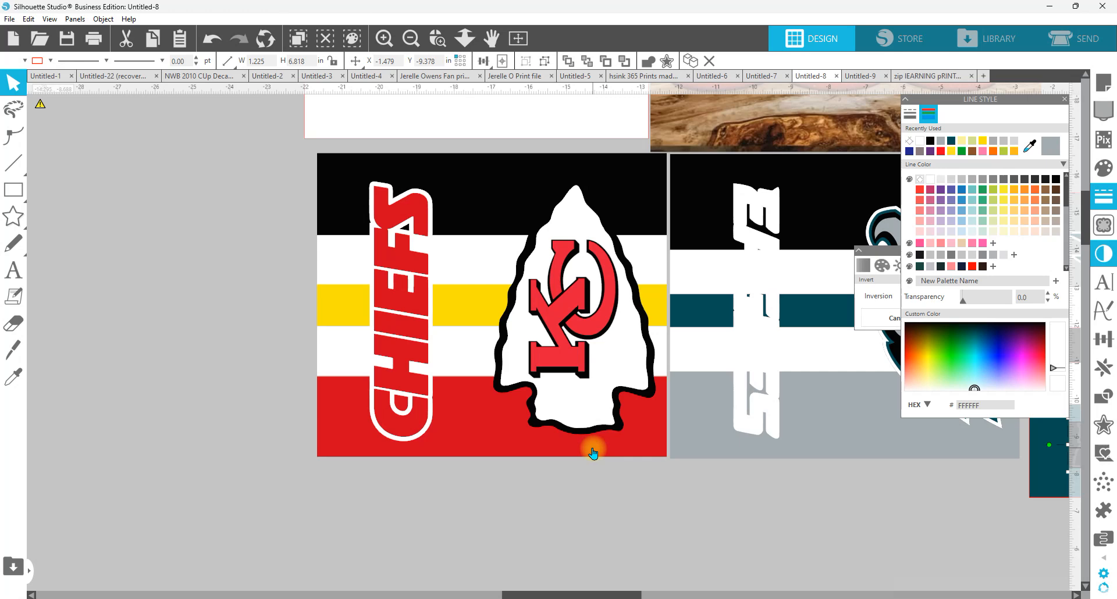
click(465, 46)
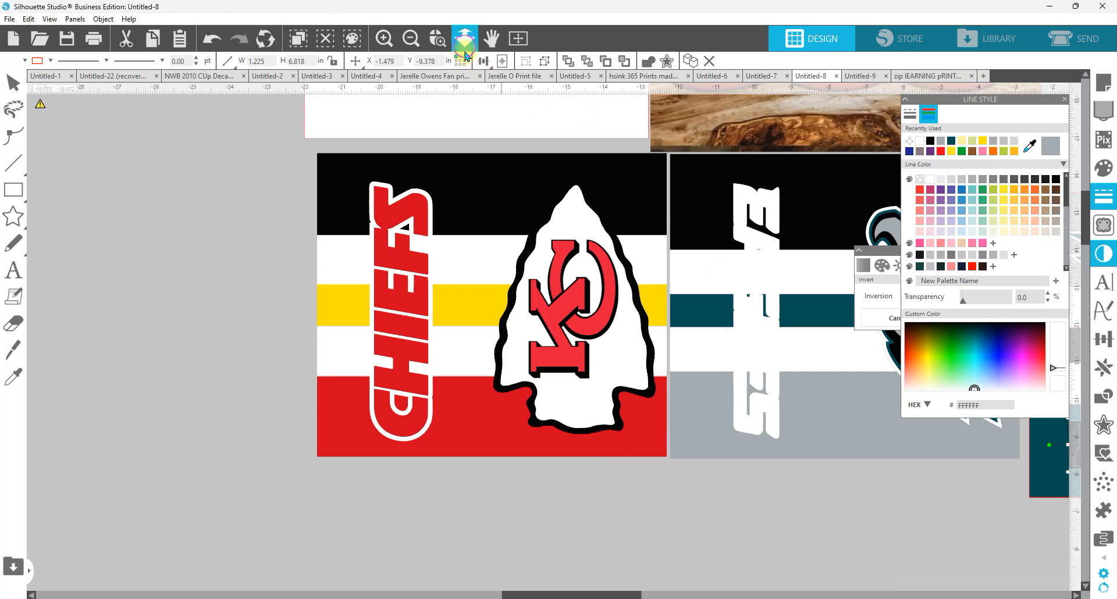
drag(536, 458, 535, 413)
key(Escape)
drag(561, 479, 423, 204)
right_click(423, 204)
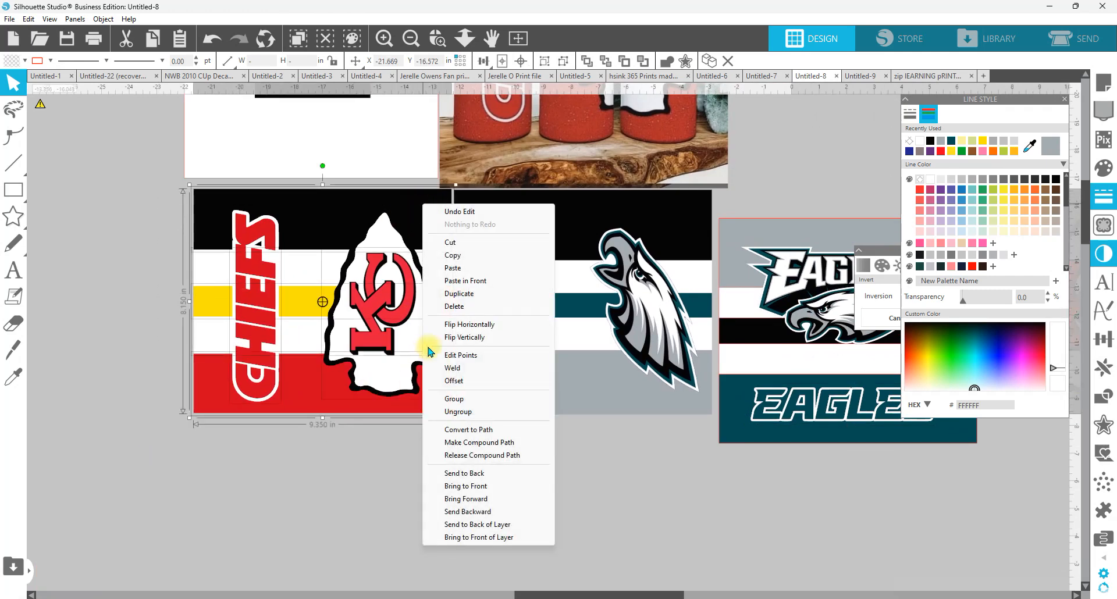
click(463, 400)
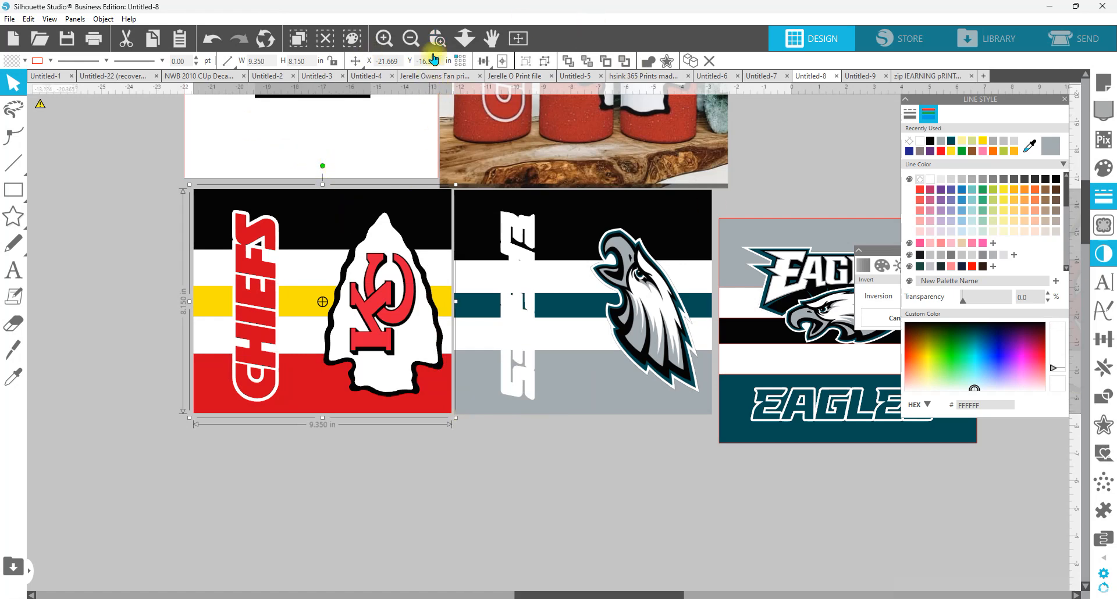
Step: Center the grouped Chiefs wrap on the page and move the Eagles tumbler picture off the page
click(497, 60)
click(498, 61)
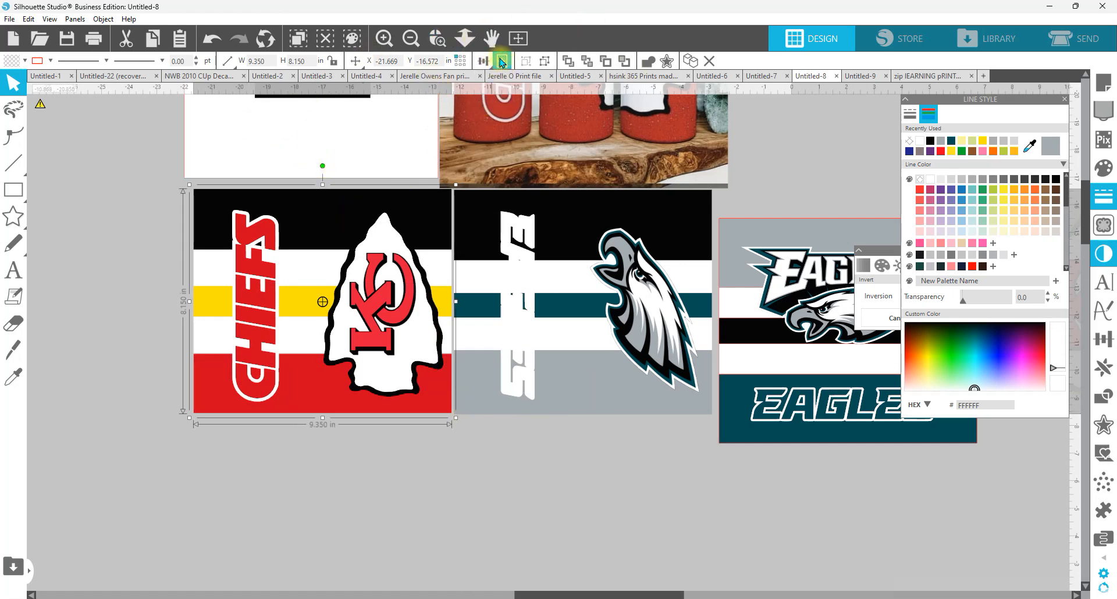
click(502, 62)
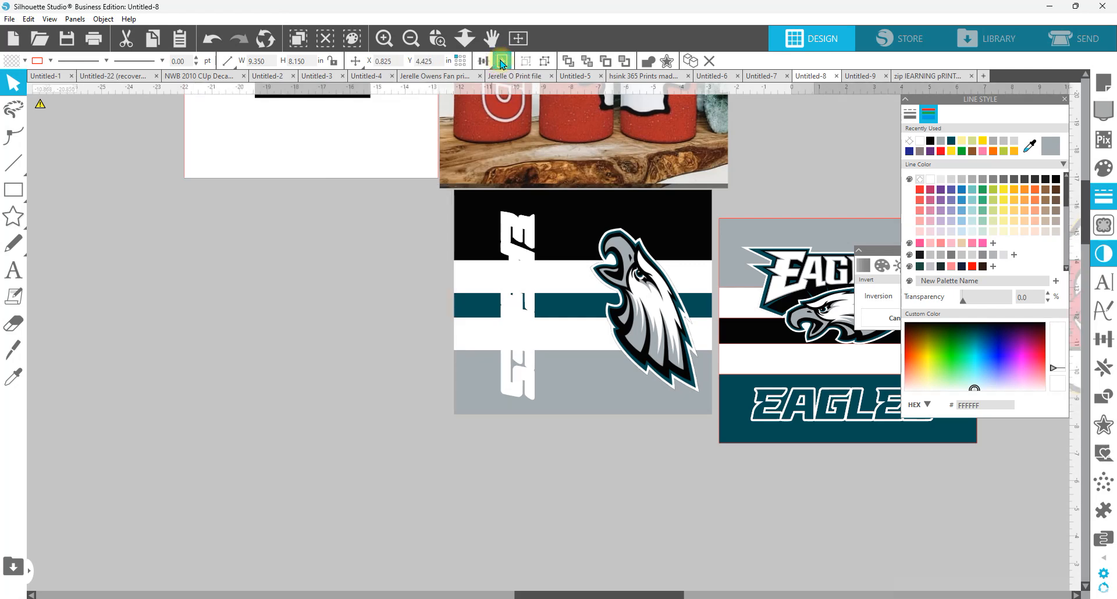
click(483, 61)
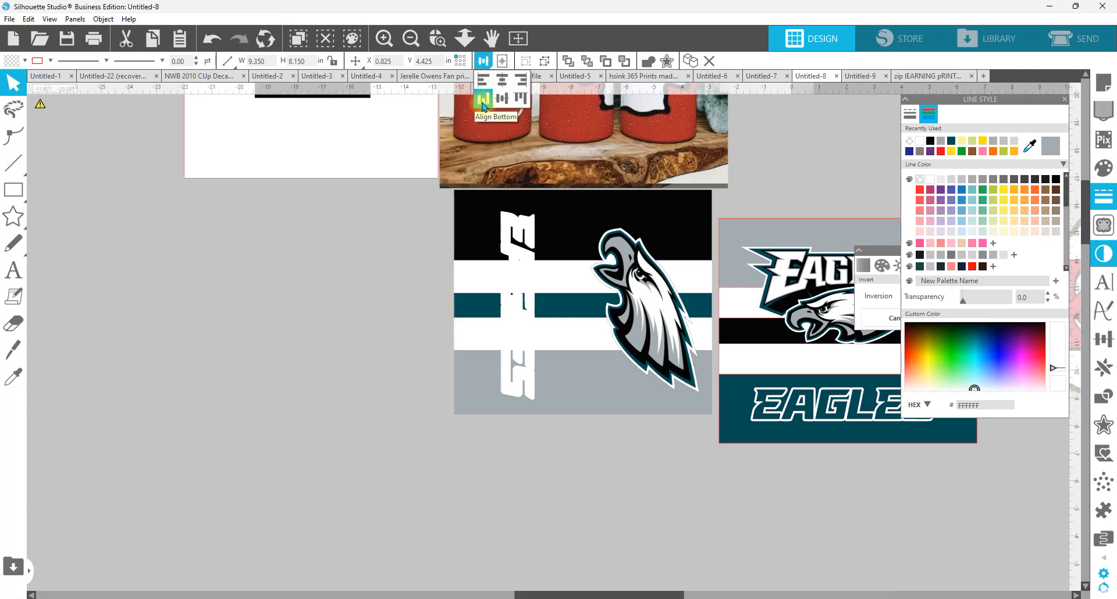
click(518, 39)
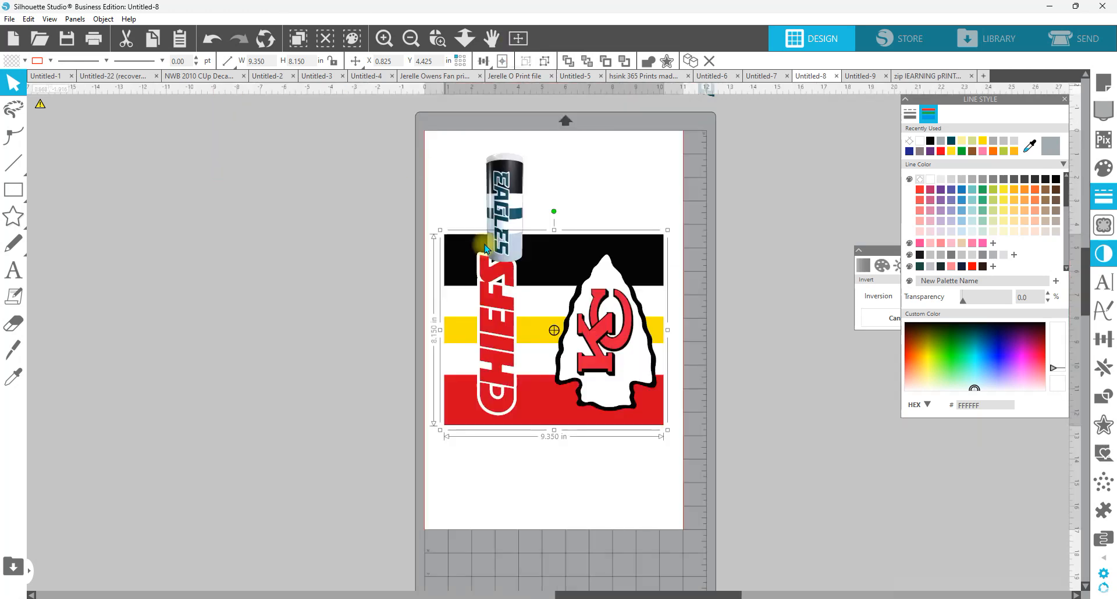
drag(506, 199, 194, 217)
click(537, 166)
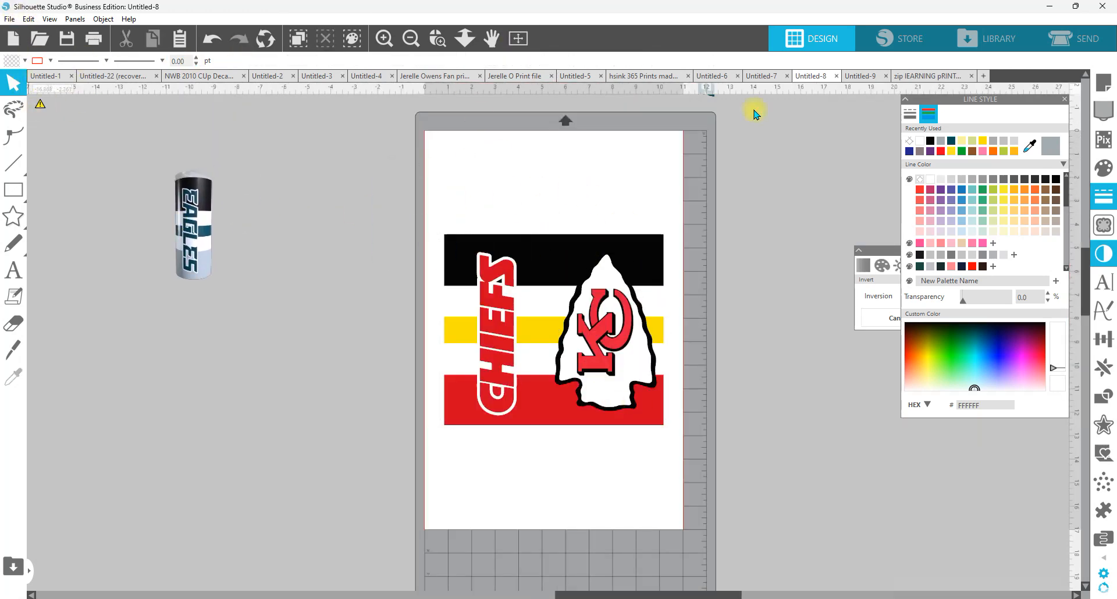
Step: Set the page to letter size, 8.5 in wide and 11 in high
click(1108, 86)
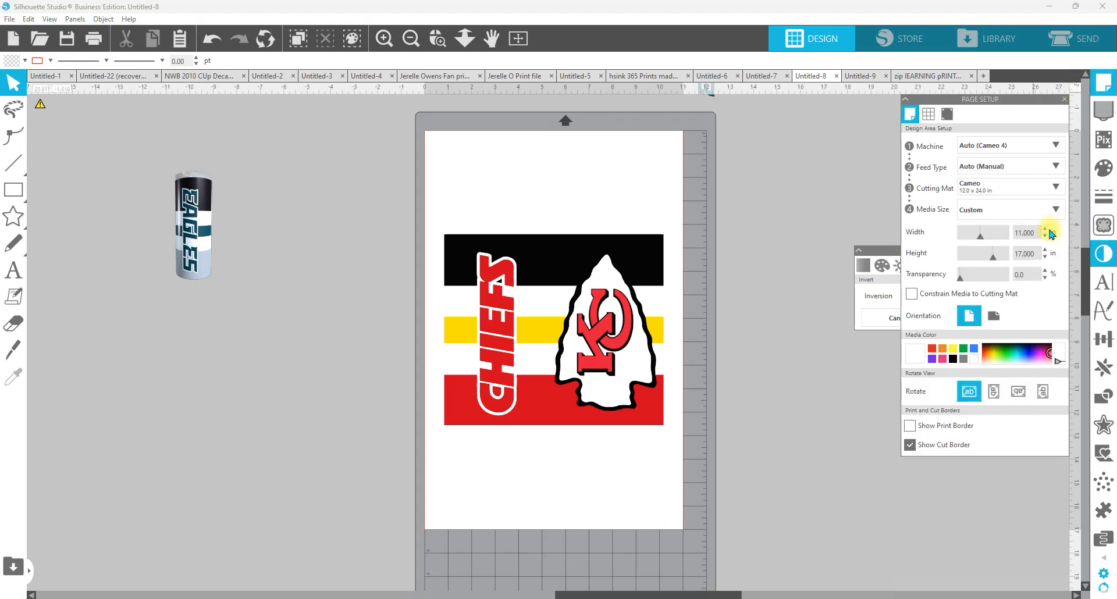
click(1030, 233)
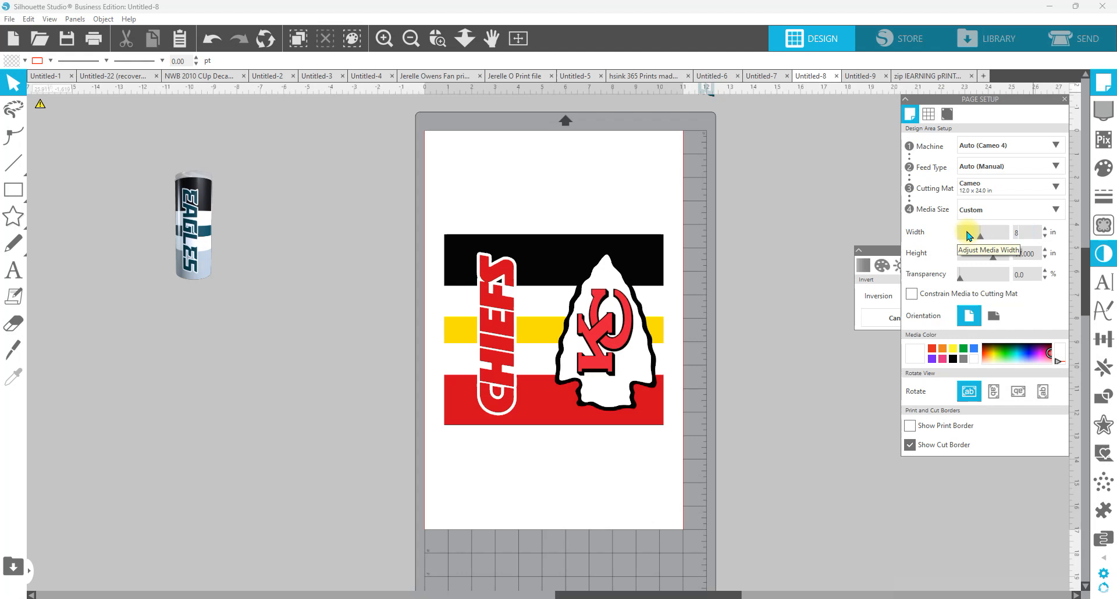
text(8.5)
key(Tab)
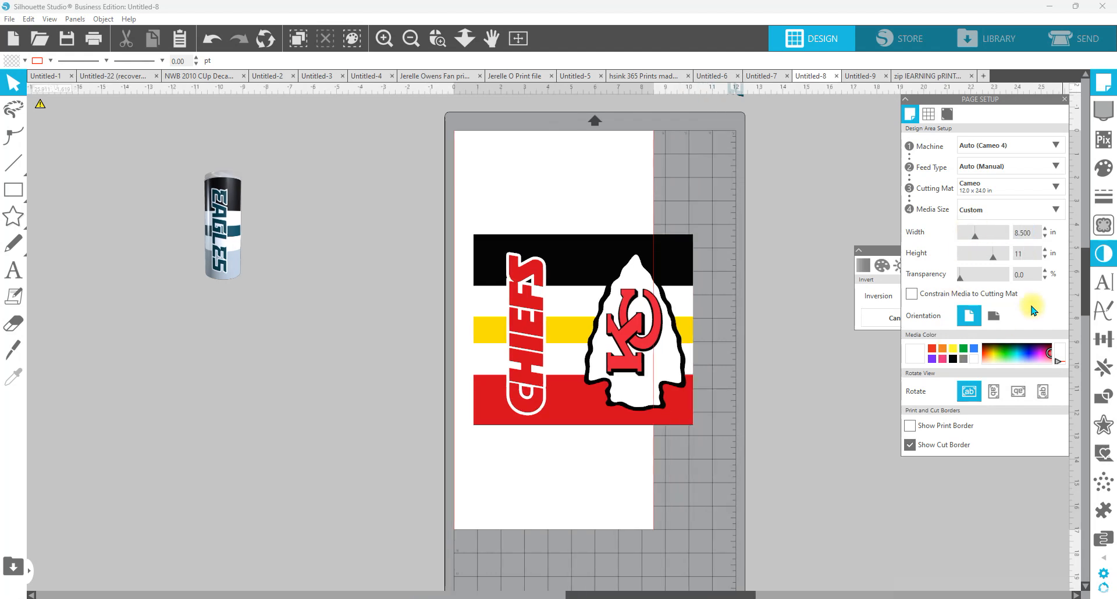
key(Return)
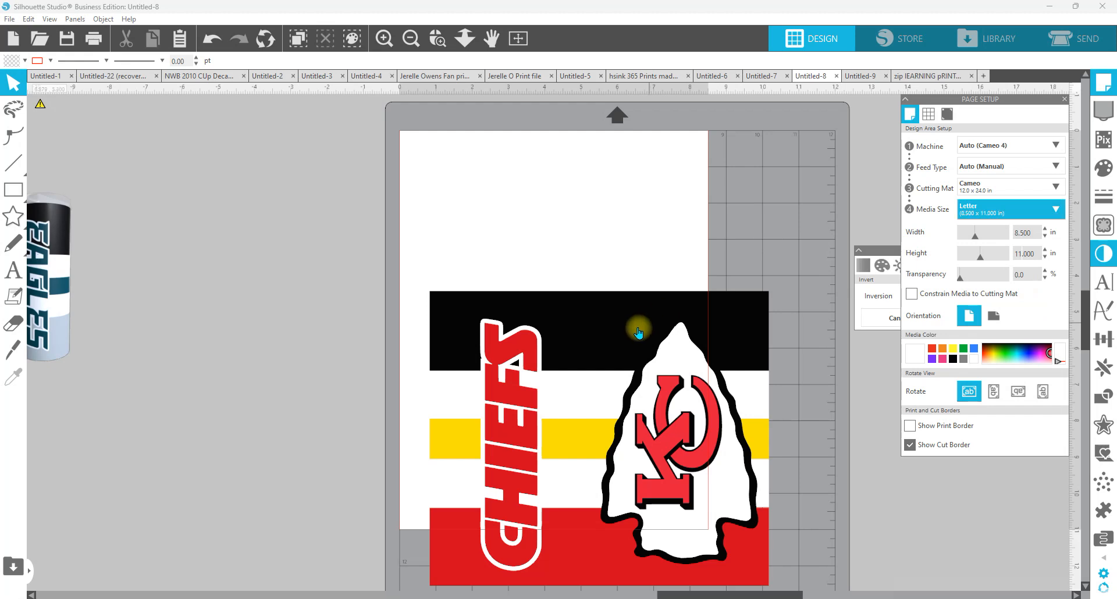
Step: Shift the Chiefs wrap up on the page and rotate it 90° clockwise
drag(633, 324, 568, 228)
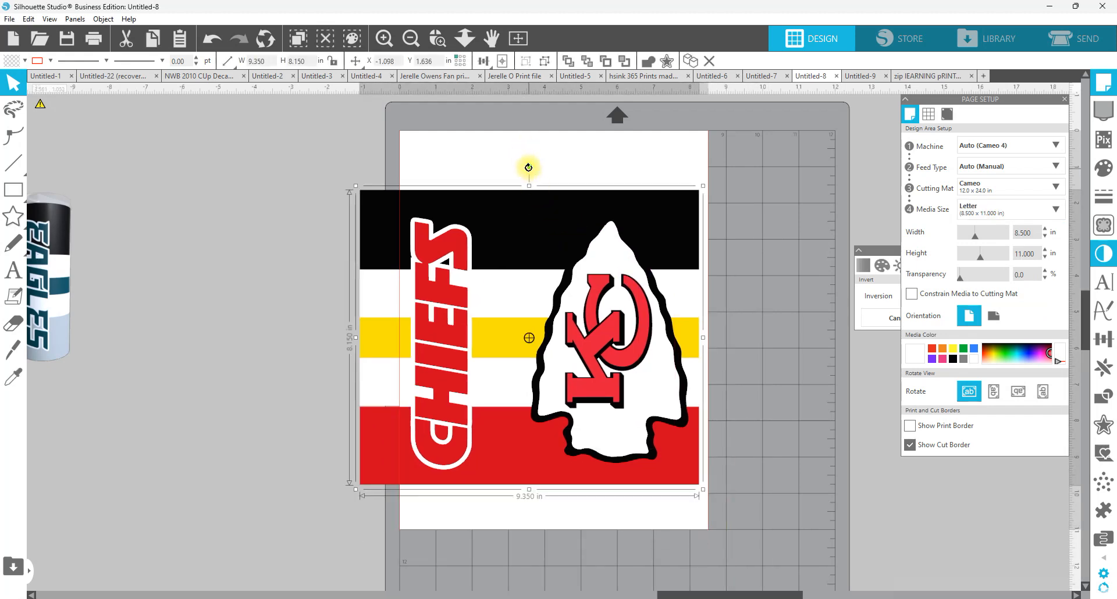
click(1104, 339)
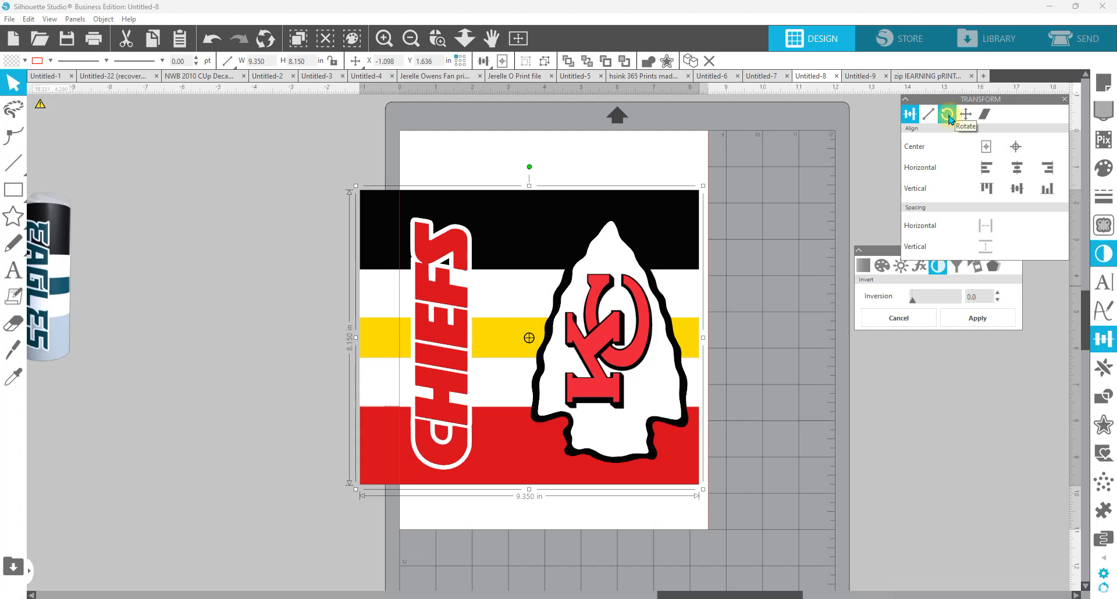
click(947, 114)
click(961, 220)
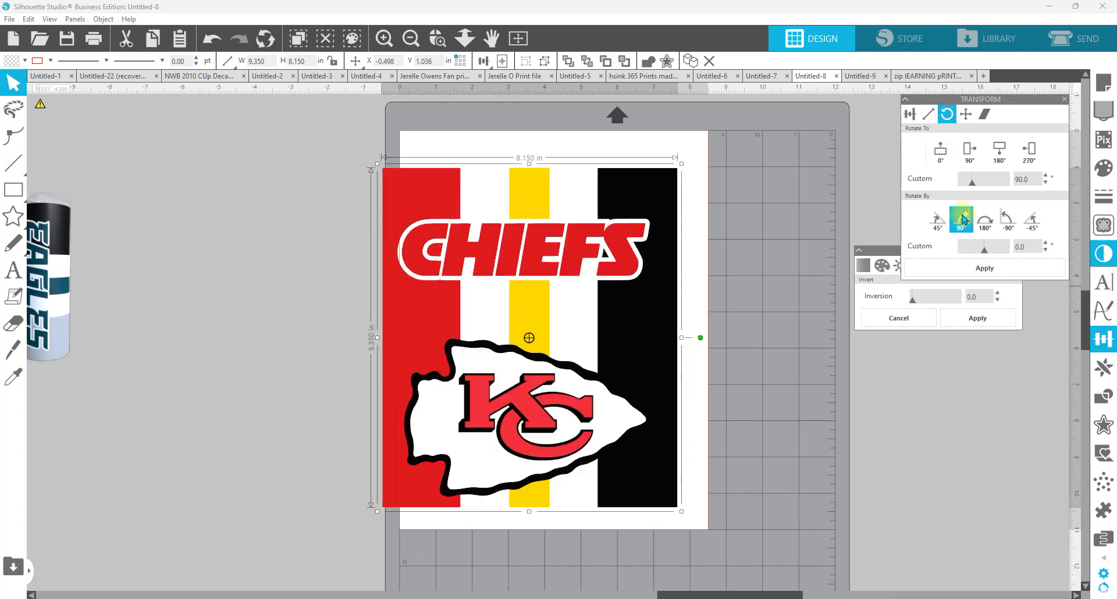
Step: Position the rotated Chiefs wrap fully inside the letter page near its upper edge, at X 0.175 and Y 0.299 in
click(582, 238)
drag(582, 237, 575, 229)
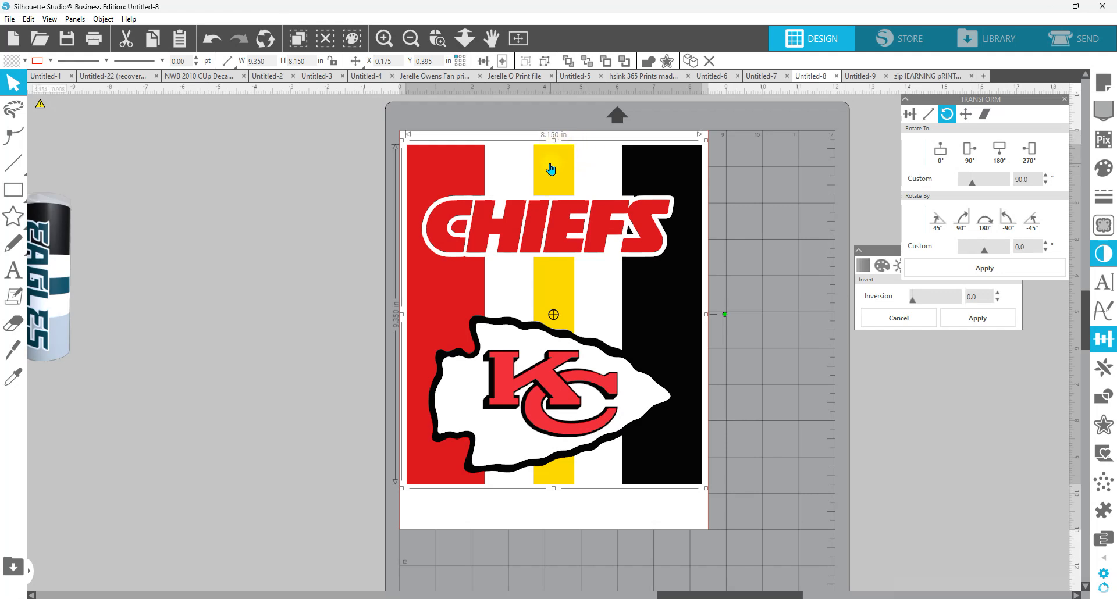
drag(552, 166, 553, 162)
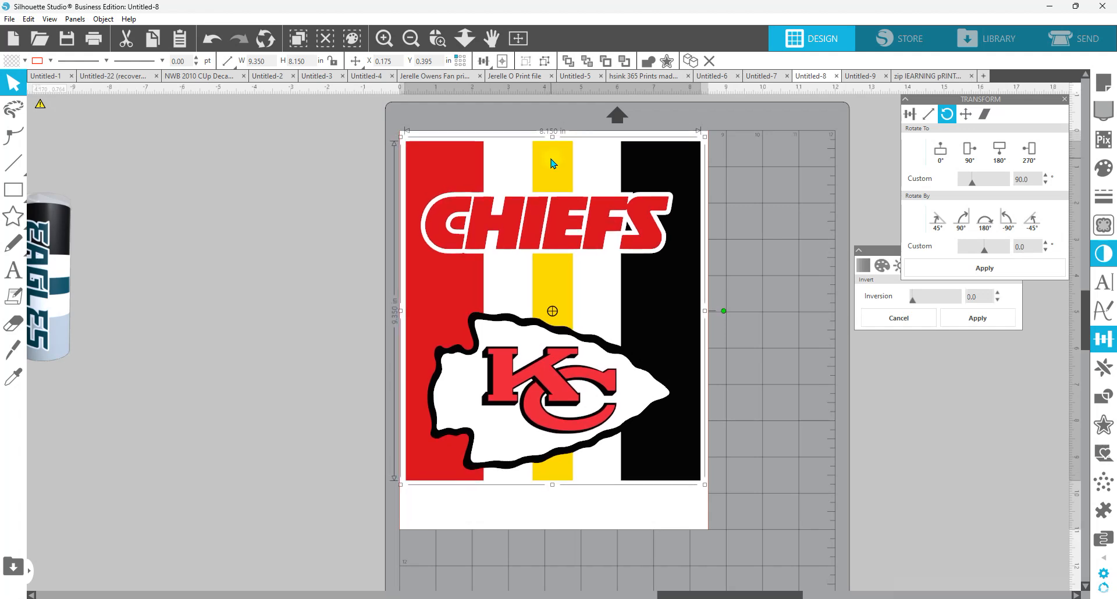
click(562, 228)
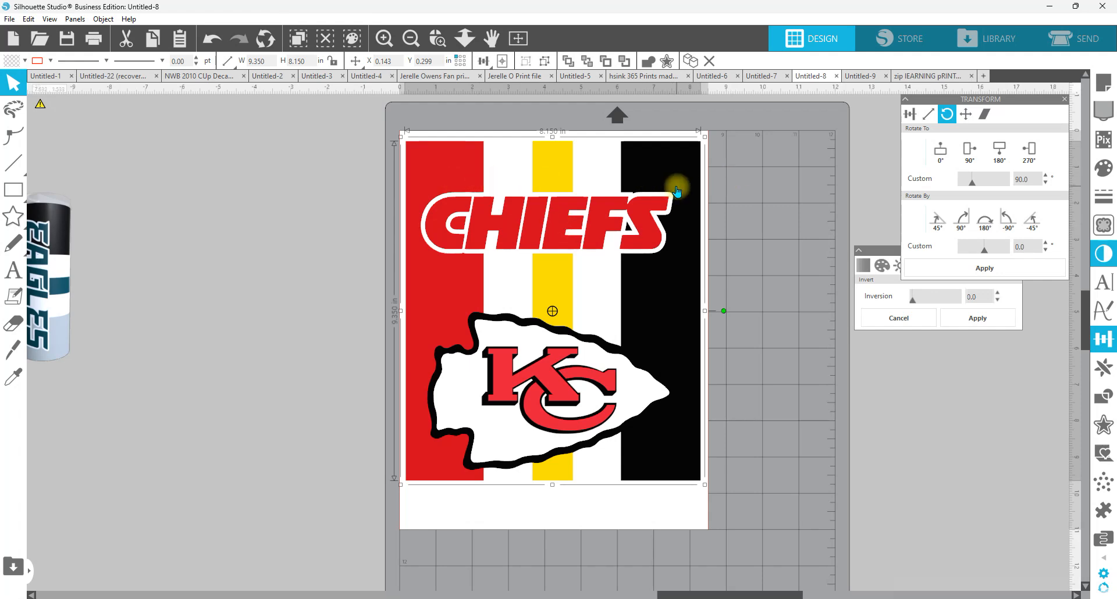
key(Right)
key(Right)
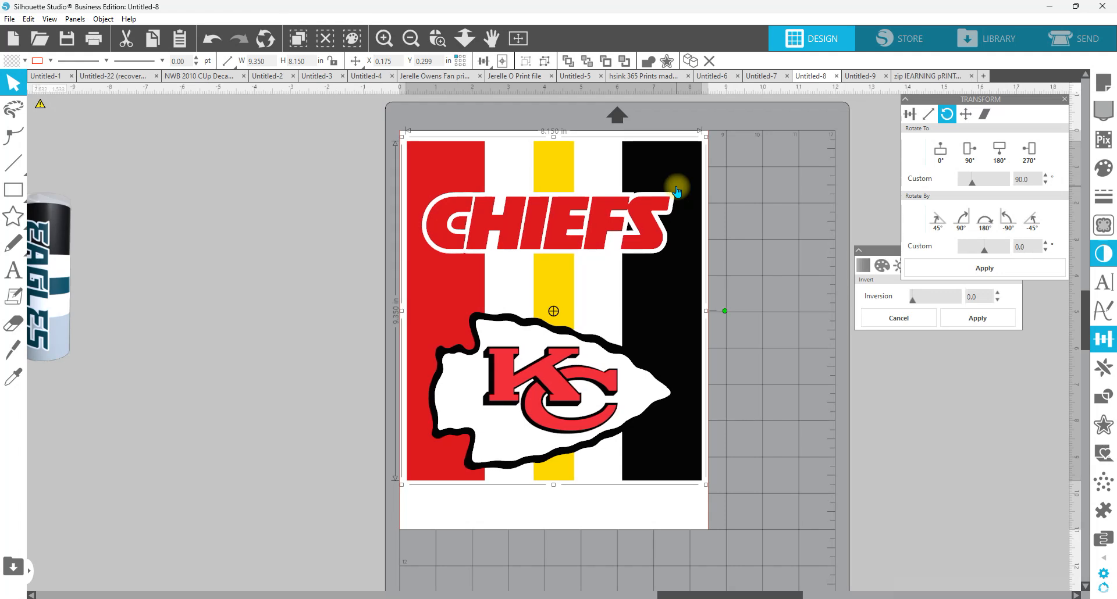